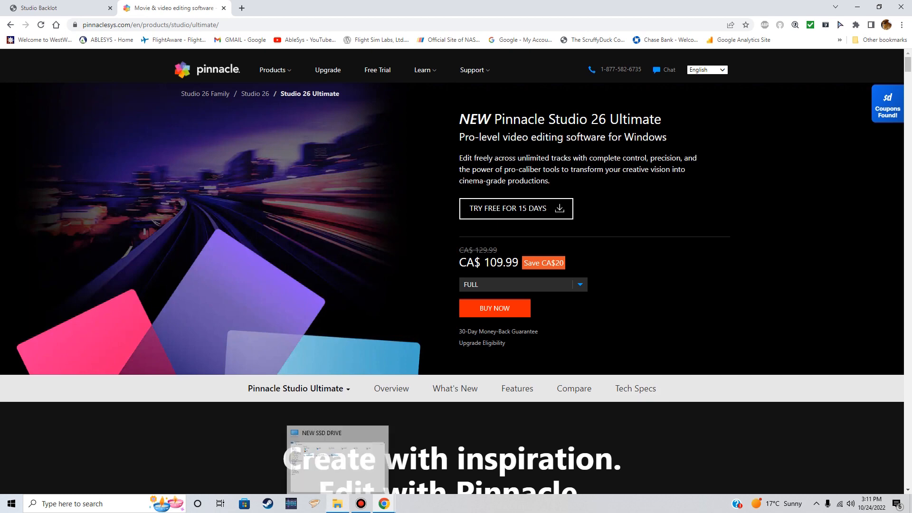
# Switch to File Explorer and open the Pinnacle Studio ( ALL ) folder on Local Disk (C:) to view its subfolders
pyautogui.click(338, 456)
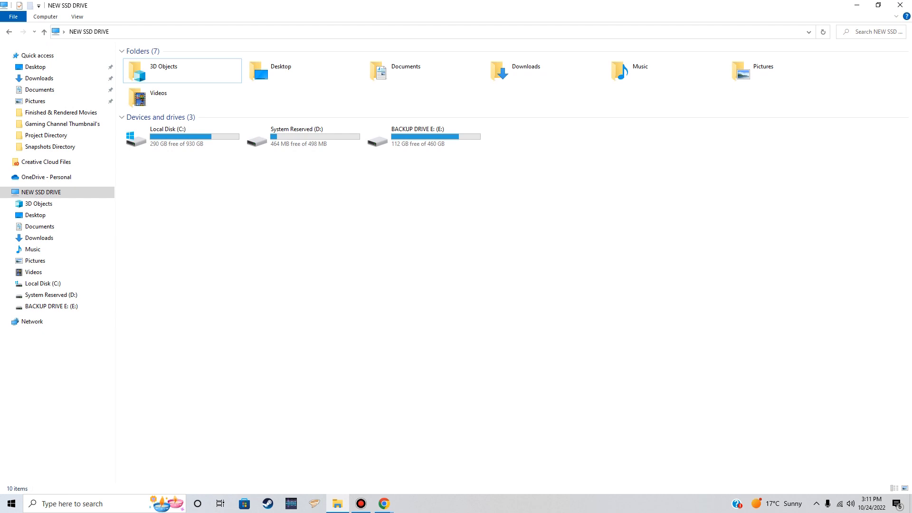
pyautogui.doubleClick(176, 136)
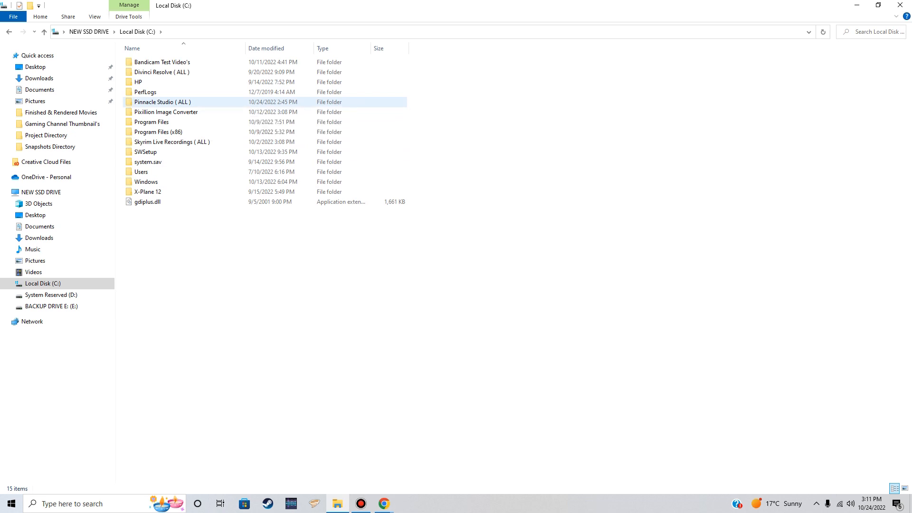
pyautogui.doubleClick(202, 102)
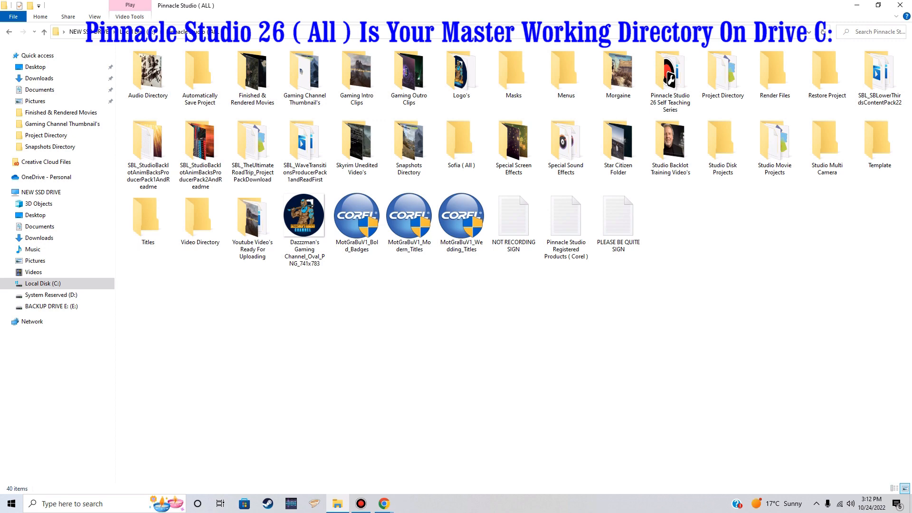
pyautogui.click(138, 31)
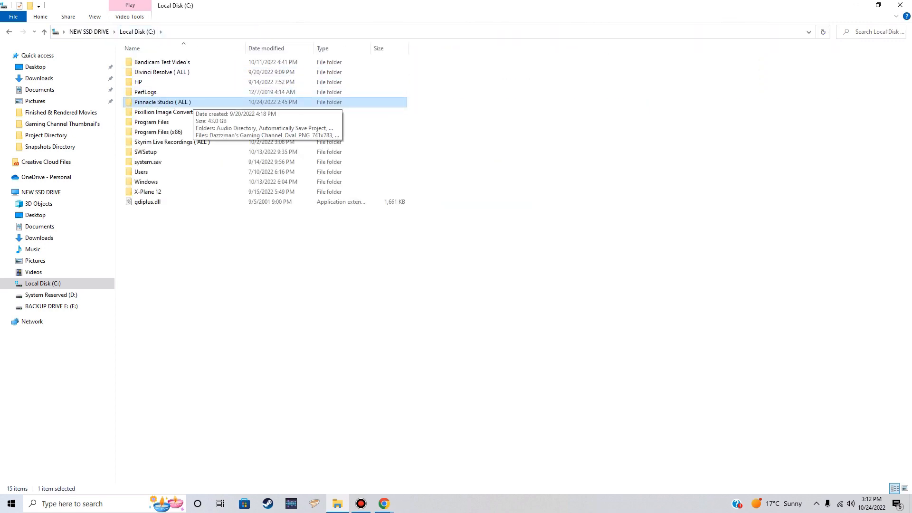
pyautogui.doubleClick(192, 101)
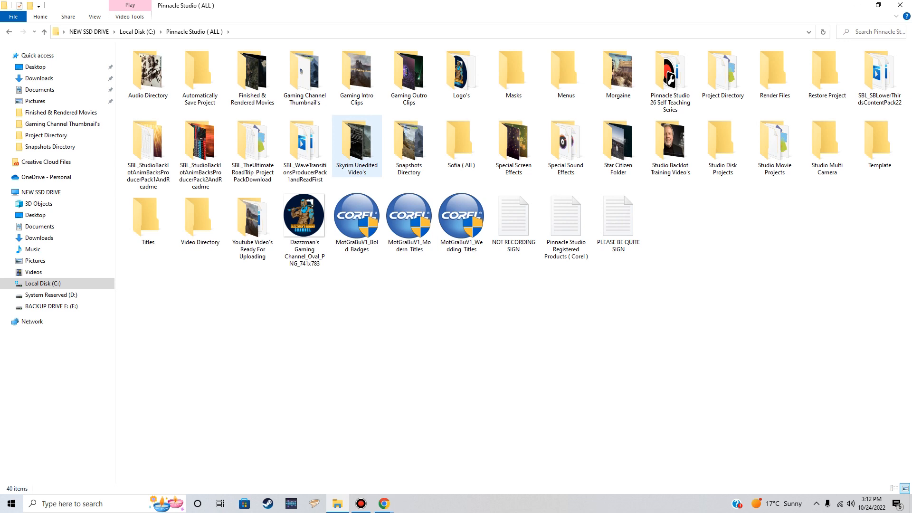
# Open the Skyrim Unedited Video's subfolder to view its contents, and close File Explorer
pyautogui.click(355, 142)
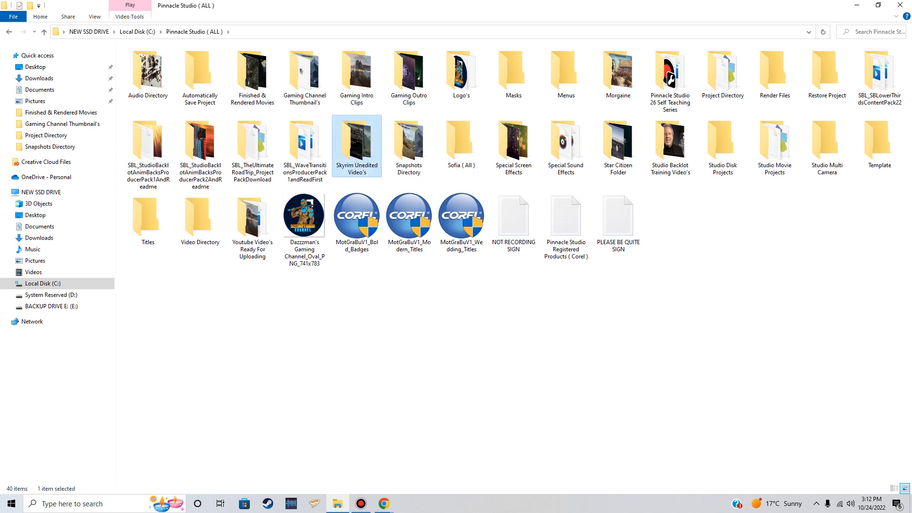
pyautogui.doubleClick(356, 144)
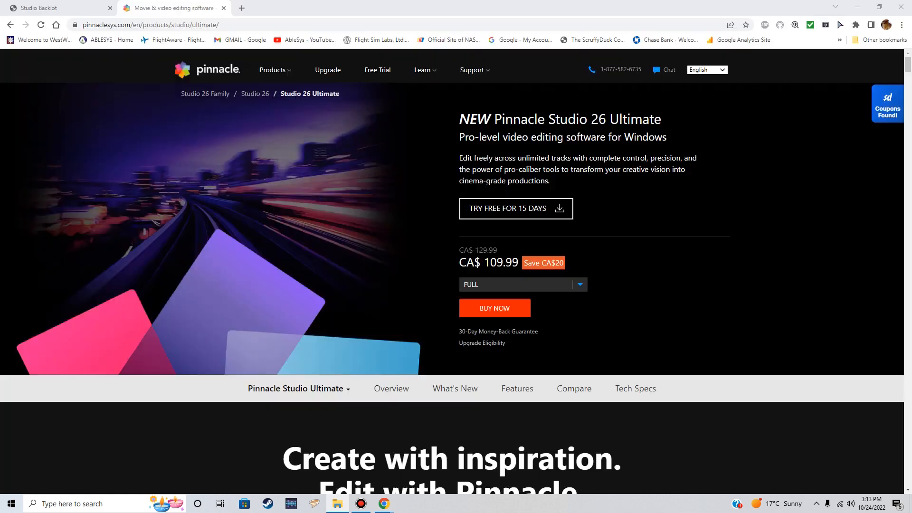
pyautogui.click(900, 5)
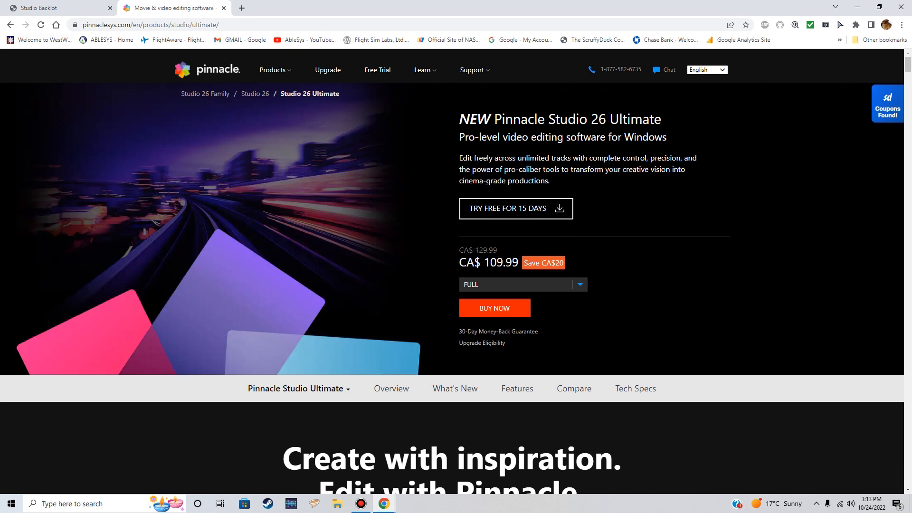
# Examine the stock content packs offered on the Studio Backlot website in the browser, and close the site
pyautogui.click(52, 8)
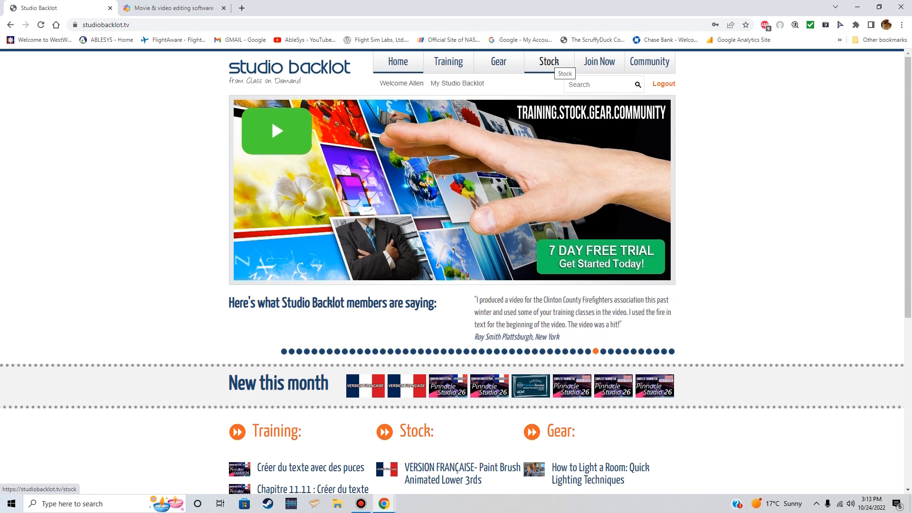
pyautogui.click(550, 62)
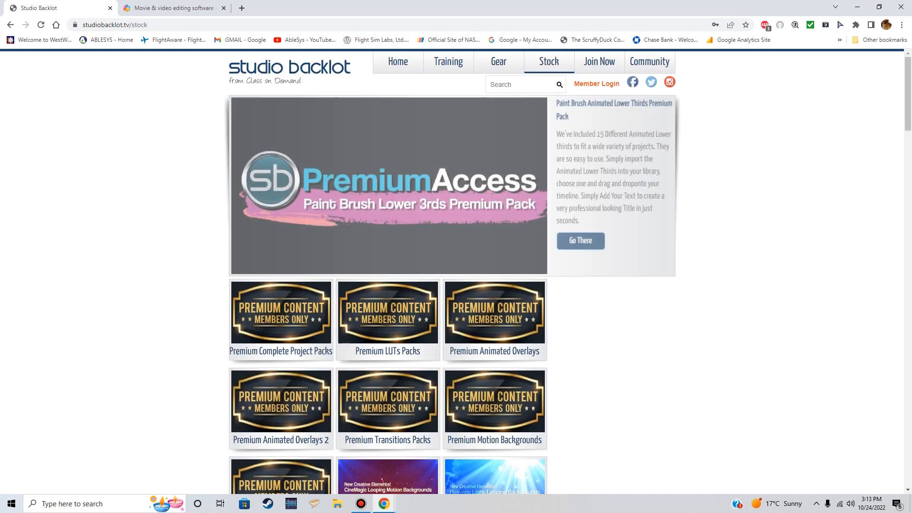
pyautogui.scroll(-5, 452, 271)
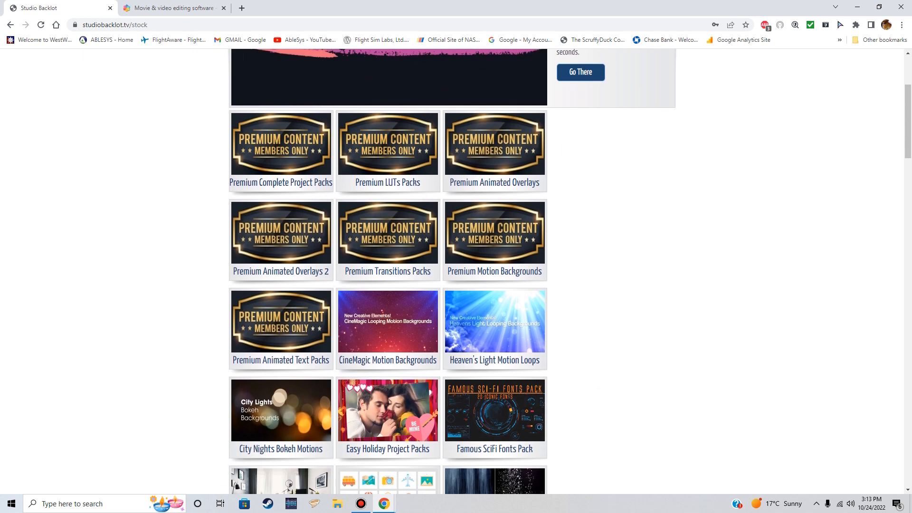
pyautogui.scroll(-1, 452, 271)
pyautogui.scroll(1, 451, 270)
pyautogui.scroll(-1, 451, 271)
pyautogui.scroll(-5, 452, 271)
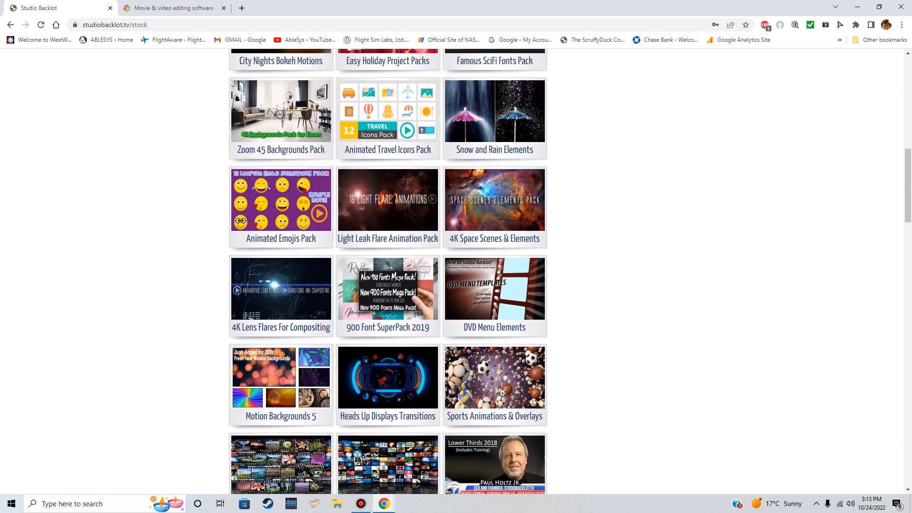
pyautogui.scroll(-4, 452, 271)
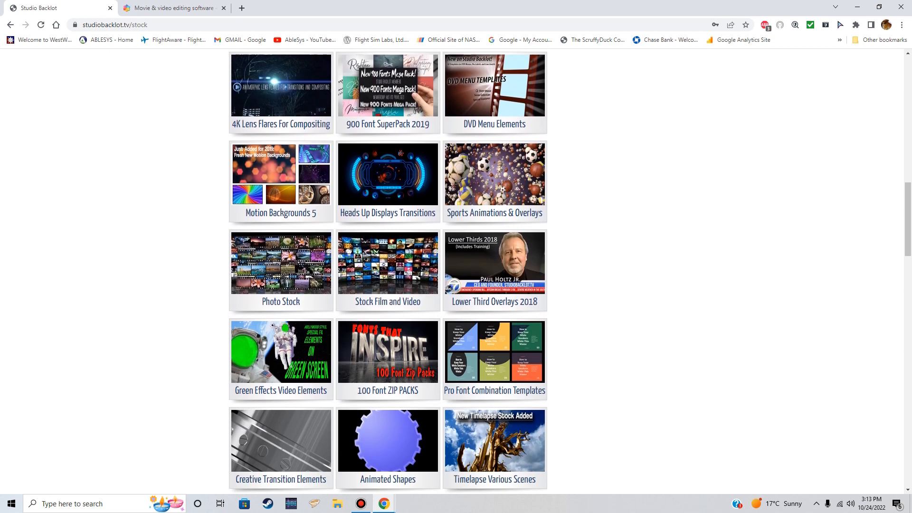
pyautogui.scroll(-4, 451, 271)
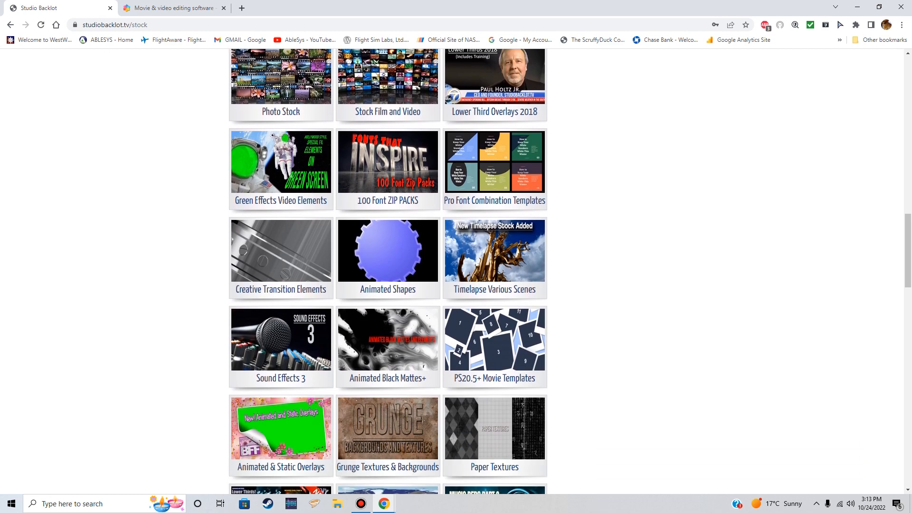
pyautogui.scroll(-5, 451, 271)
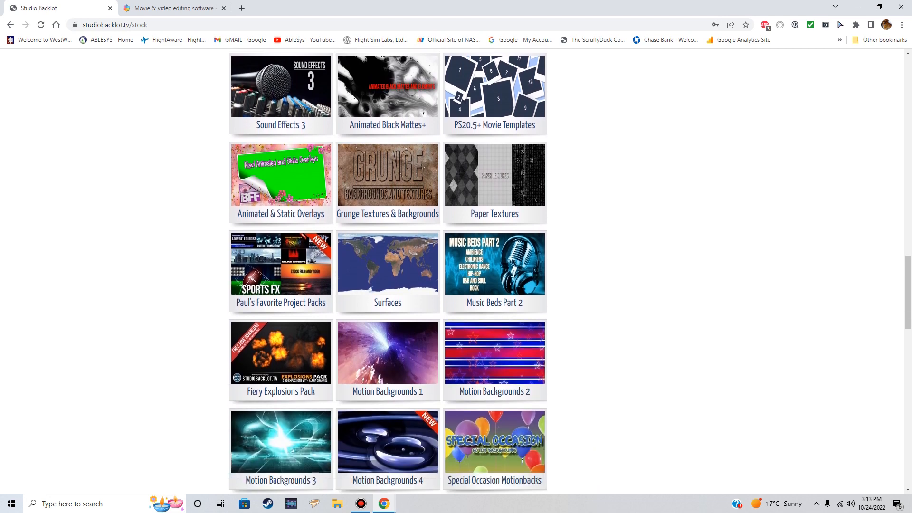
pyautogui.scroll(-1, 451, 271)
pyautogui.scroll(-6, 388, 271)
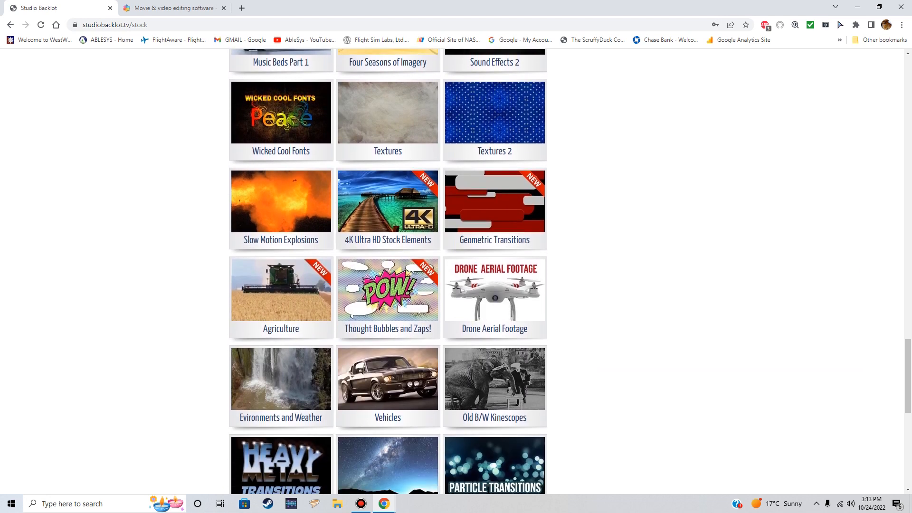
pyautogui.scroll(-5, 388, 271)
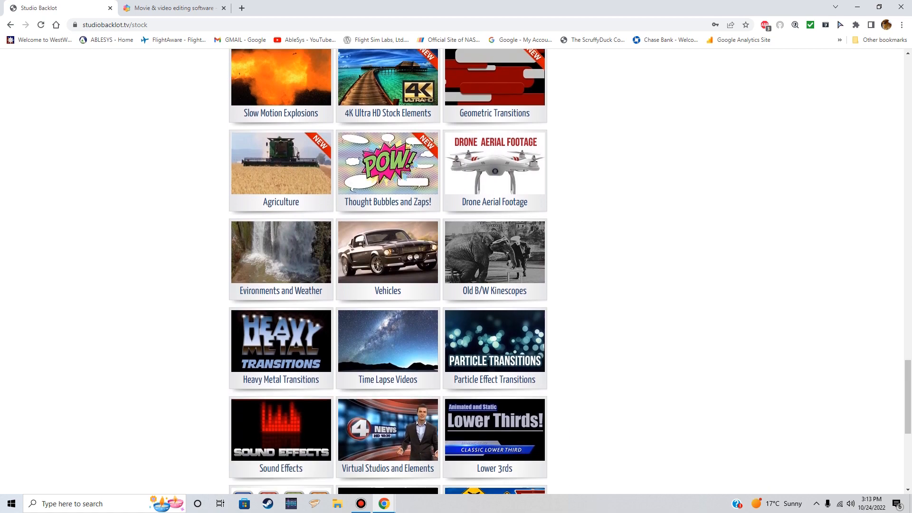
pyautogui.scroll(-4, 404, 304)
pyautogui.scroll(8, 404, 304)
pyautogui.scroll(20, 403, 304)
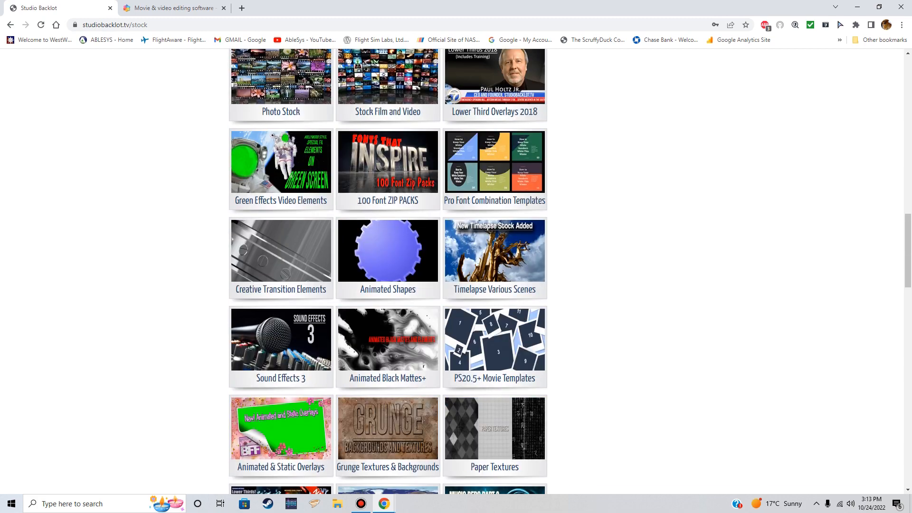
pyautogui.scroll(5, 452, 271)
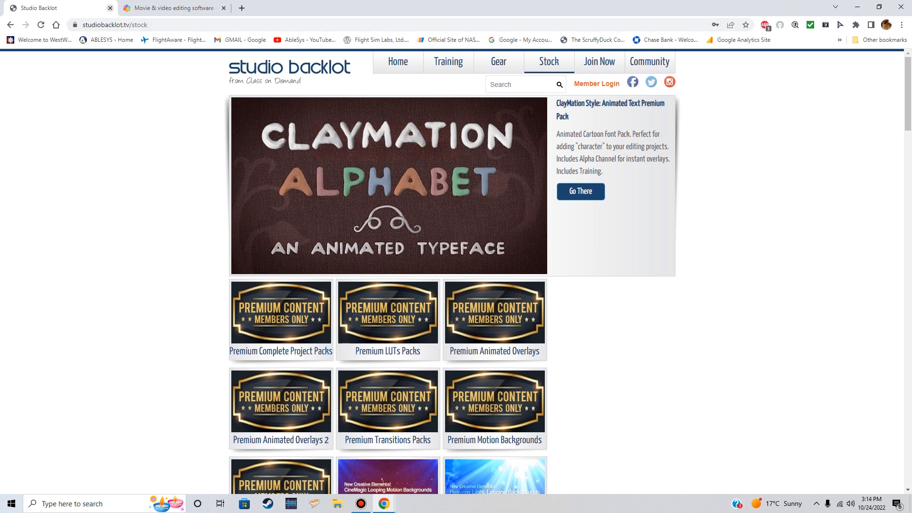
pyautogui.click(110, 7)
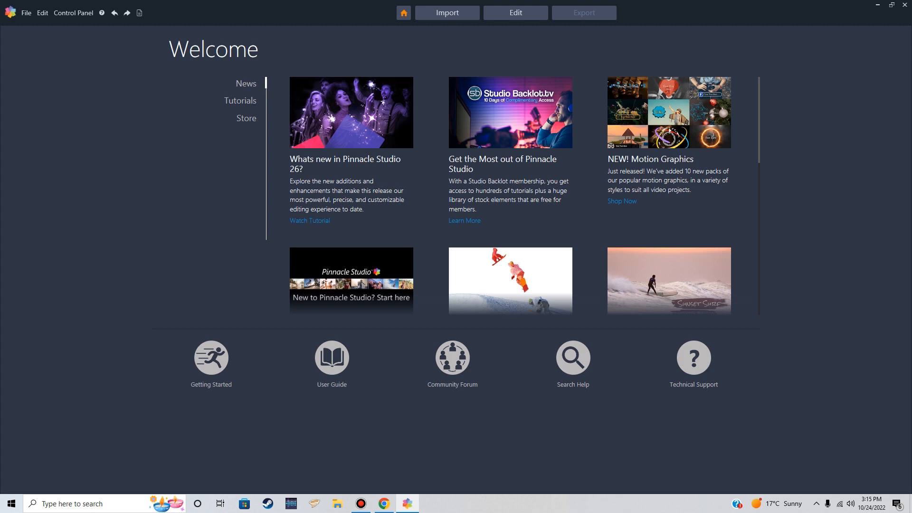
# Try to open the project Skyrim - Dragon Rising Quest For New Players.Movie from the Project Directory folder and re-link its missing media
pyautogui.click(26, 13)
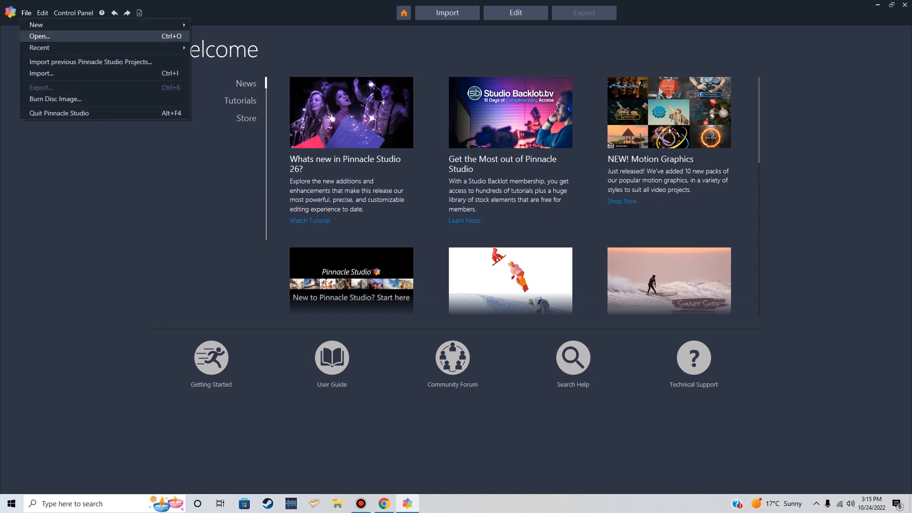
pyautogui.click(39, 36)
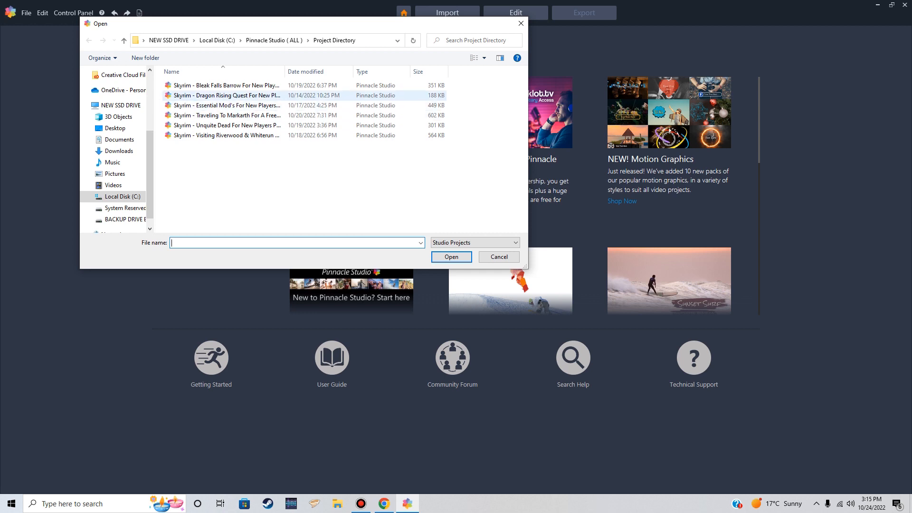
pyautogui.click(209, 96)
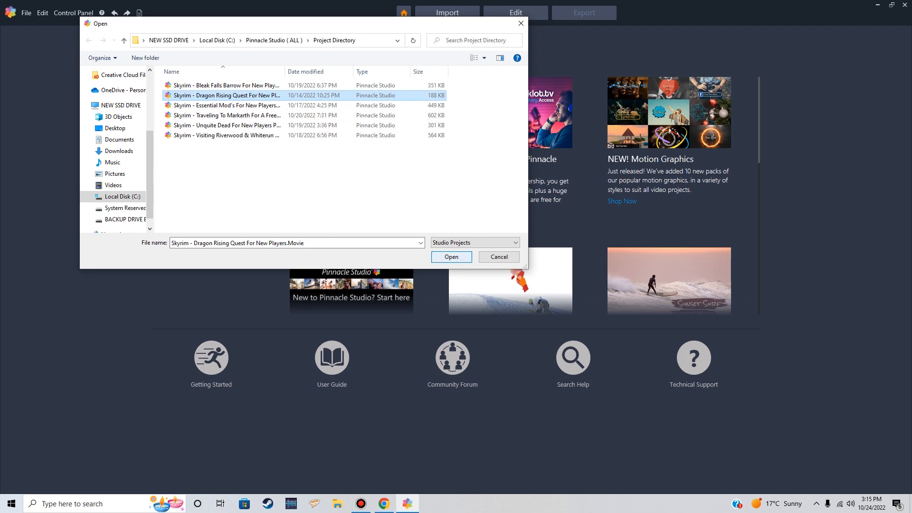
pyautogui.click(451, 257)
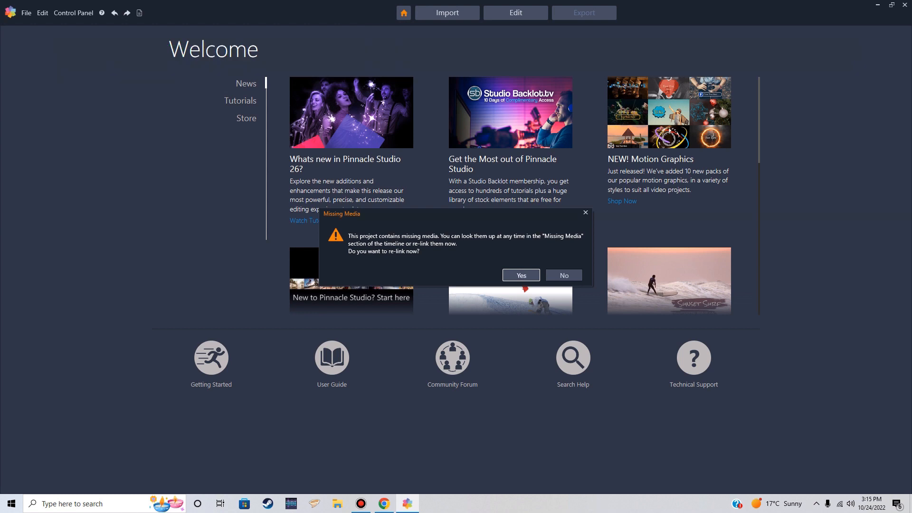
pyautogui.click(521, 276)
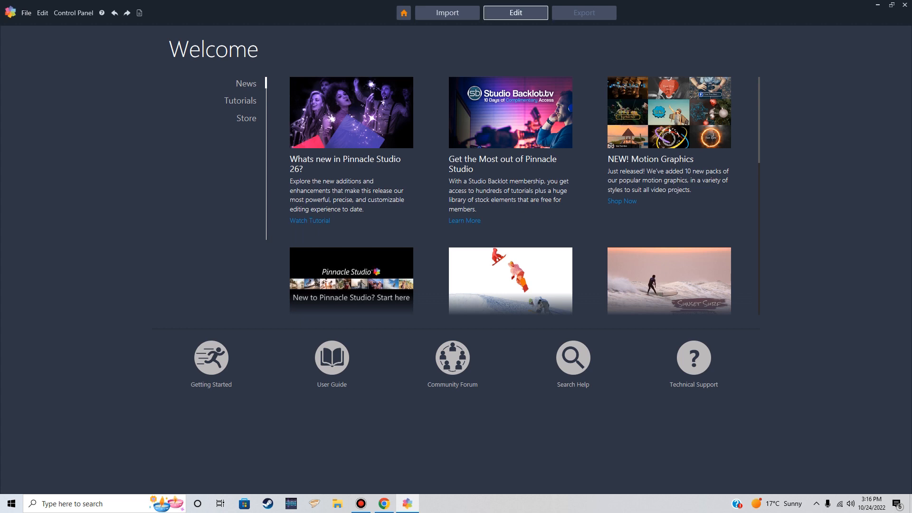
# In the editing workspace, delete the Gaming Outro Video clip in the project bin from the library only, keeping its file on disk
pyautogui.click(515, 12)
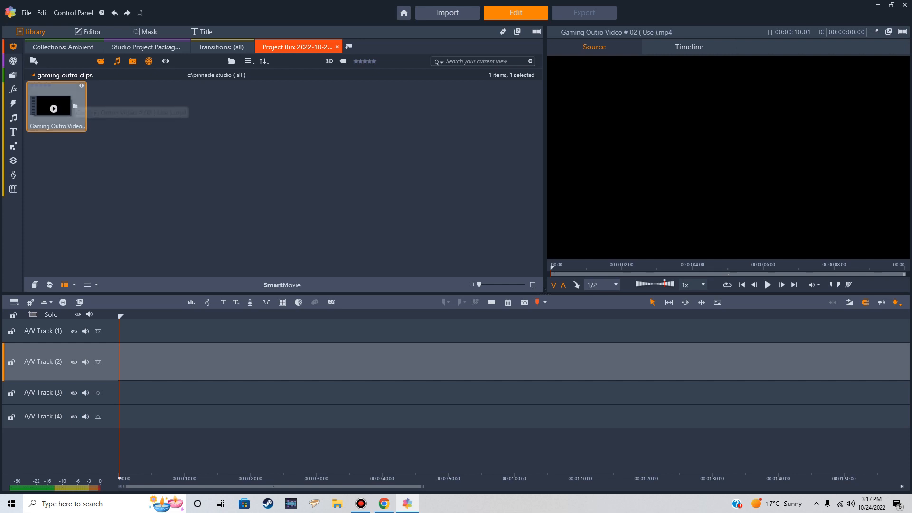
pyautogui.rightClick(71, 90)
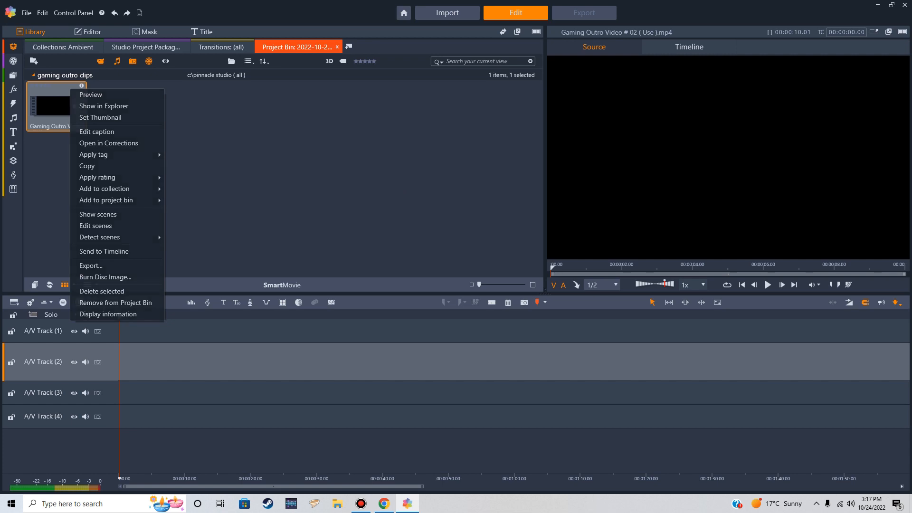
pyautogui.click(102, 292)
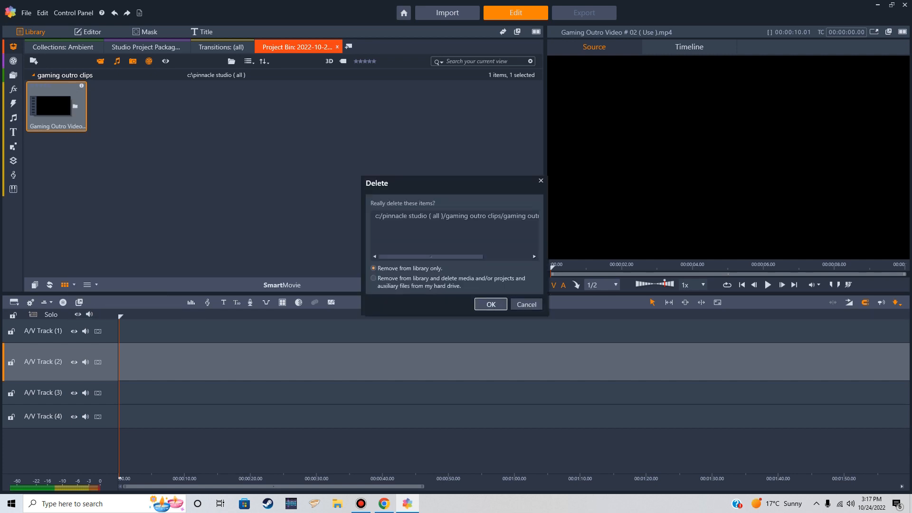
pyautogui.click(490, 304)
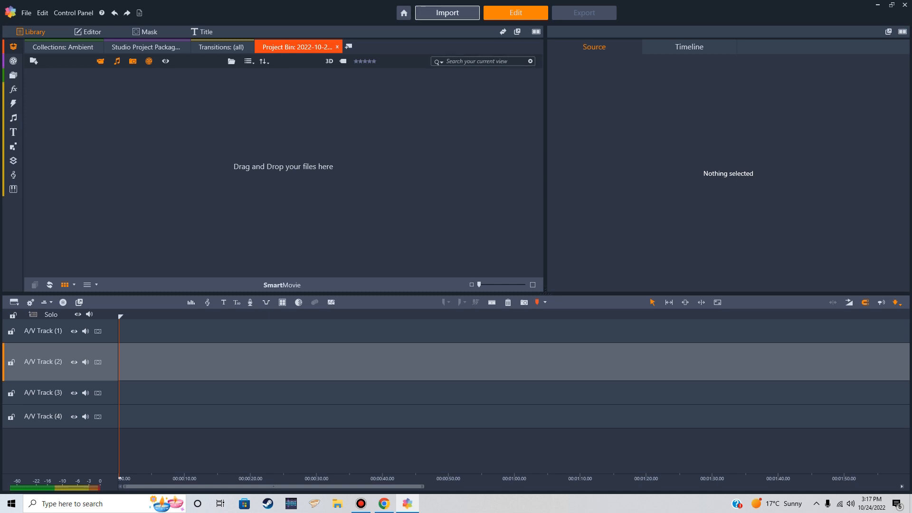
# Import only the Dragon Rising clip from the Skyrim Unedited Video's folder in C:\Pinnacle Studio ( ALL ) into project bin 2022-10-20(4)
pyautogui.click(447, 12)
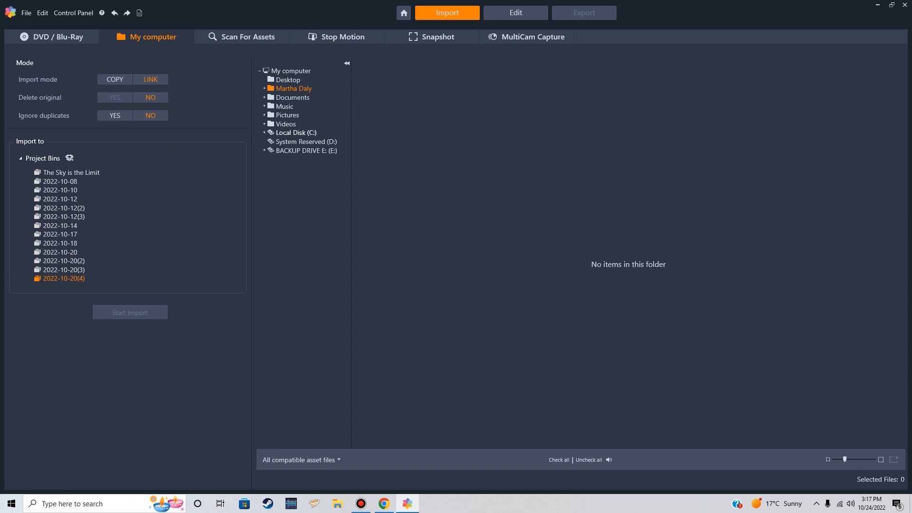
pyautogui.doubleClick(296, 133)
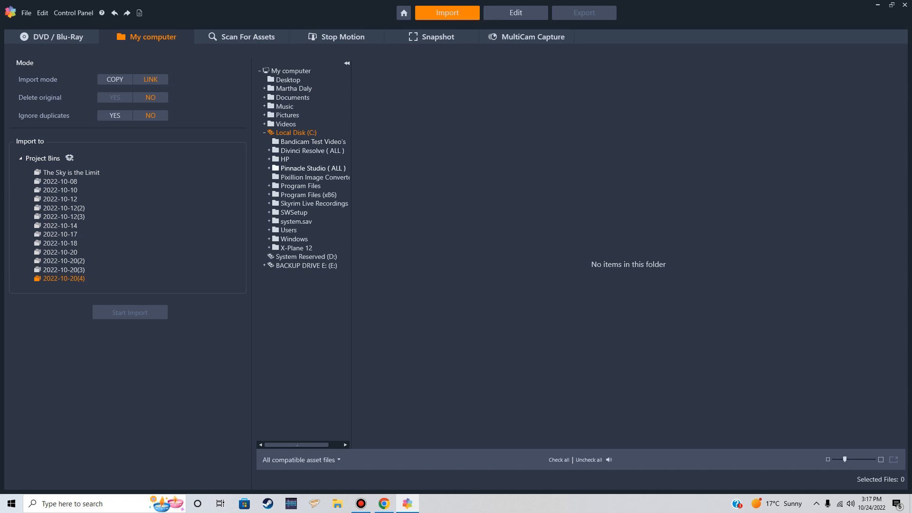
pyautogui.doubleClick(306, 169)
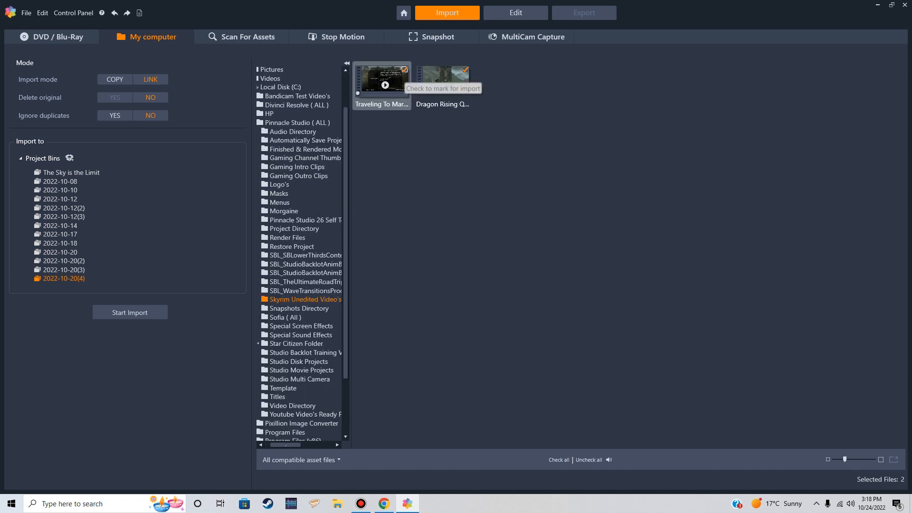
pyautogui.click(405, 70)
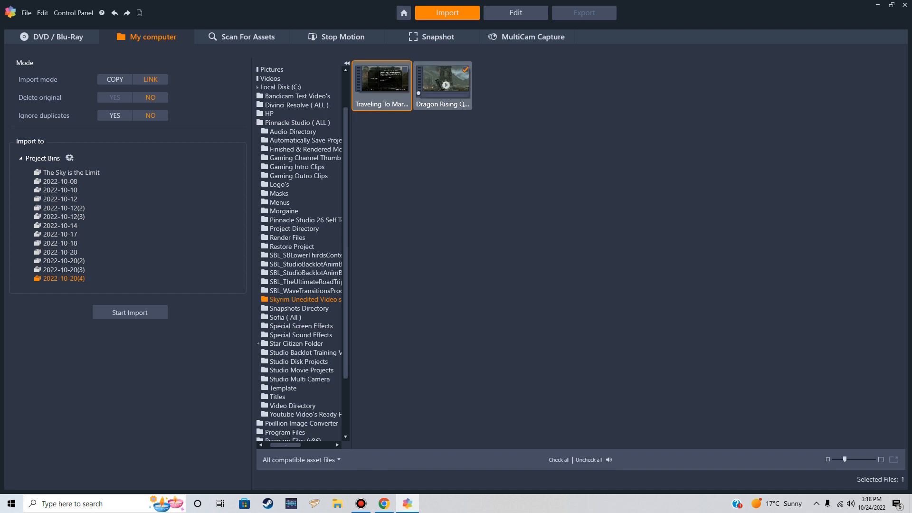
pyautogui.click(444, 86)
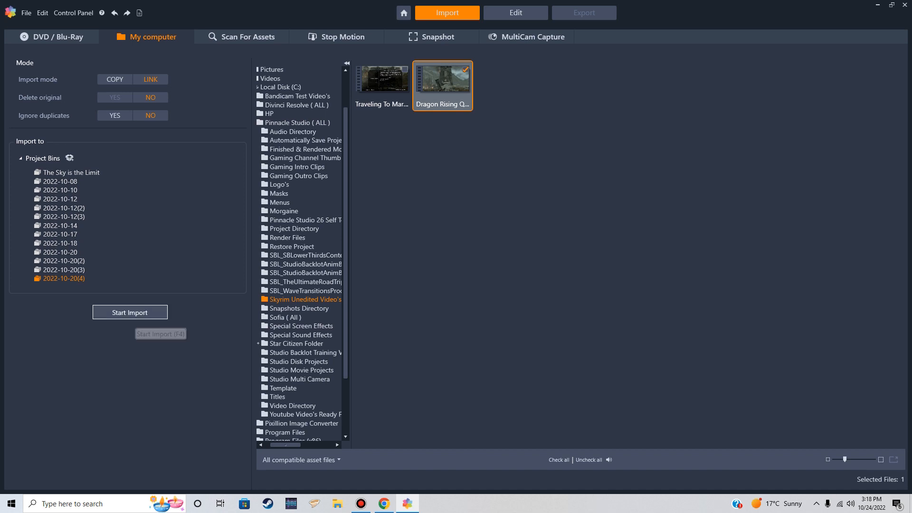
pyautogui.click(132, 314)
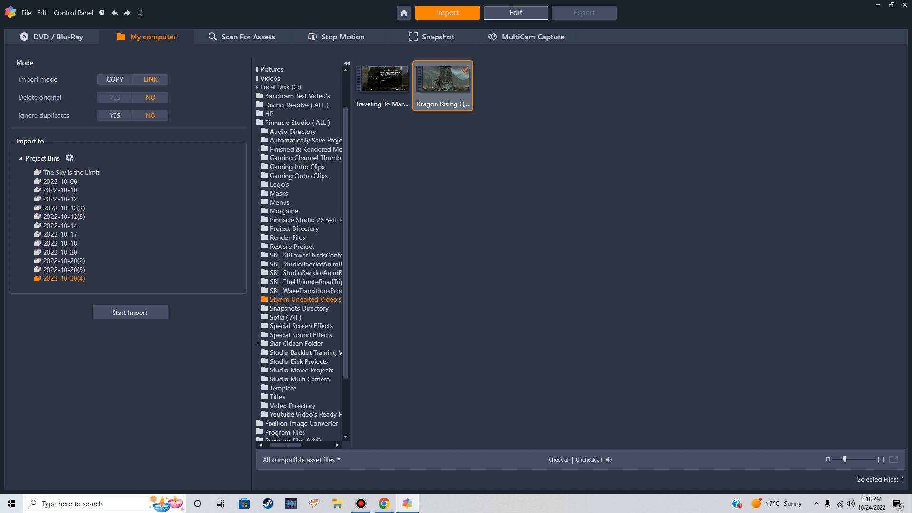
# In the editing workspace, play a few seconds of the imported Dragon Rising Quest.mp4 clip from the project bin
pyautogui.click(516, 13)
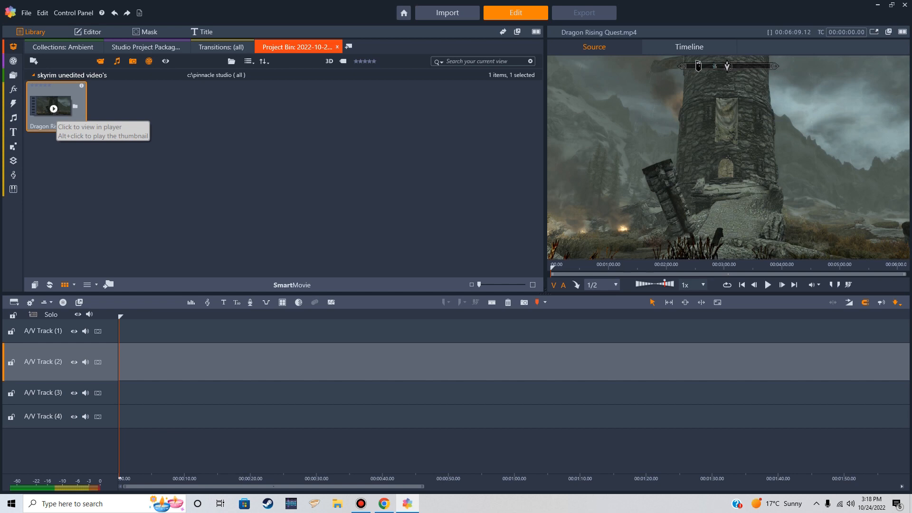
pyautogui.click(53, 109)
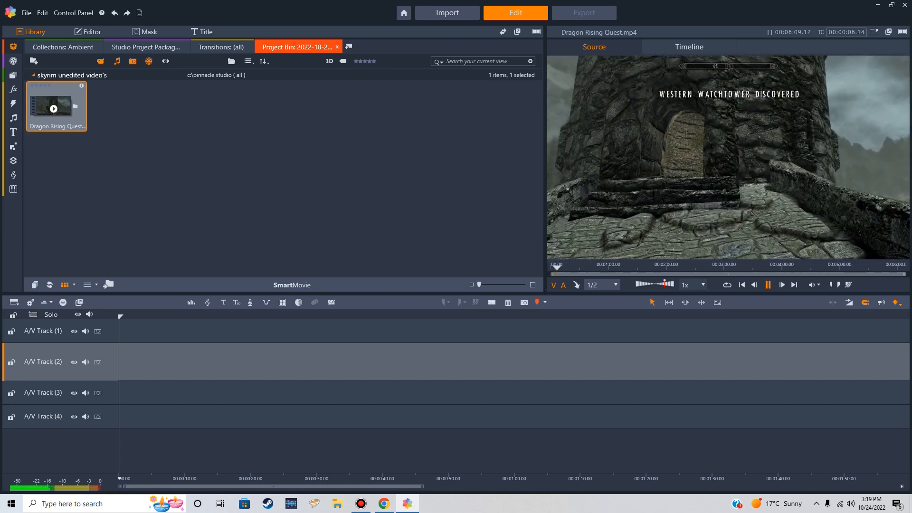
pyautogui.press('space')
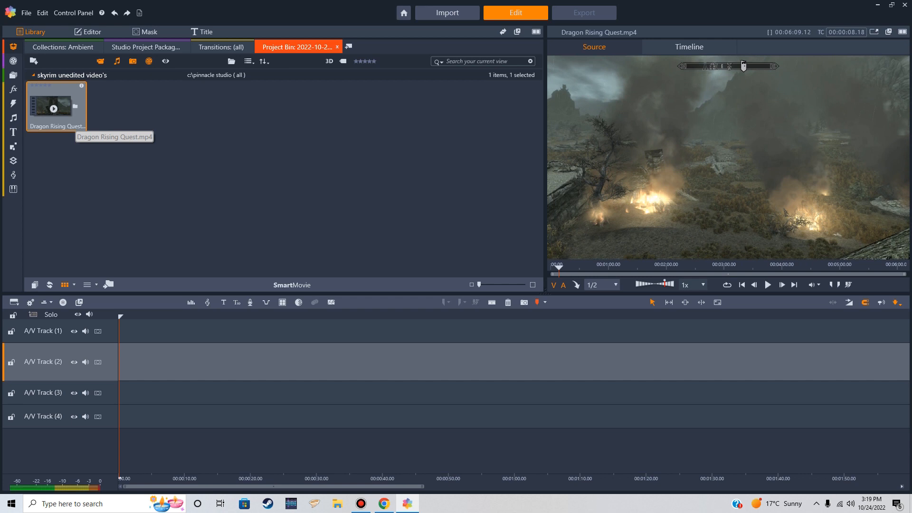
# Place Dragon Rising Quest.mp4 at the start of A/V Track (2) and look along the clip to its end
pyautogui.moveTo(56, 107); pyautogui.dragTo(200, 170)
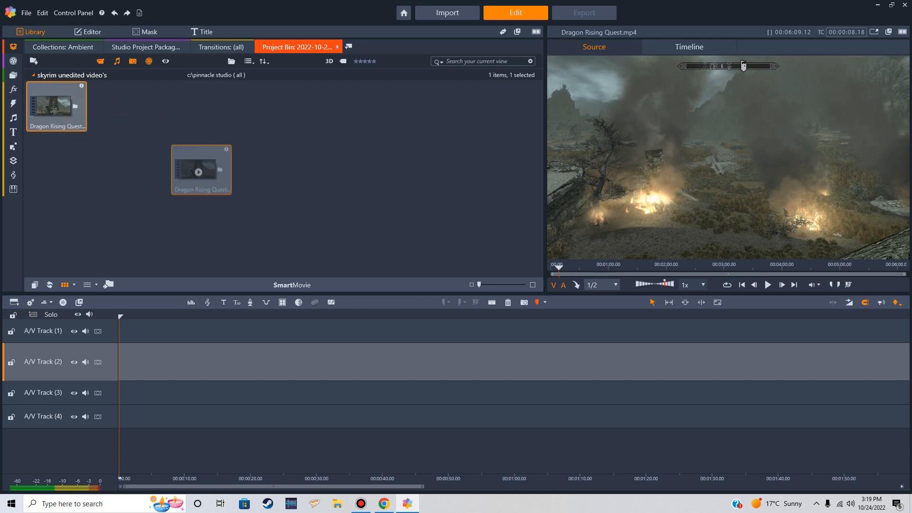
pyautogui.moveTo(201, 169); pyautogui.dragTo(154, 347)
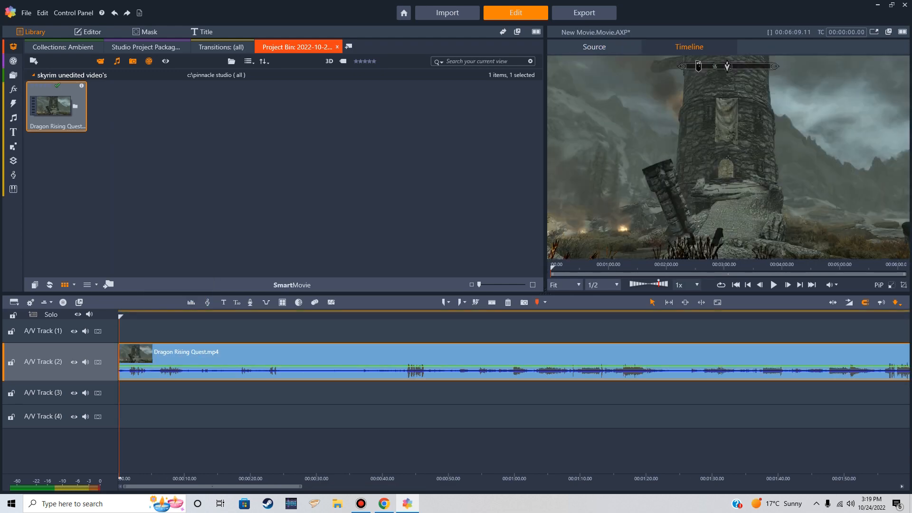
pyautogui.moveTo(254, 487); pyautogui.dragTo(758, 486)
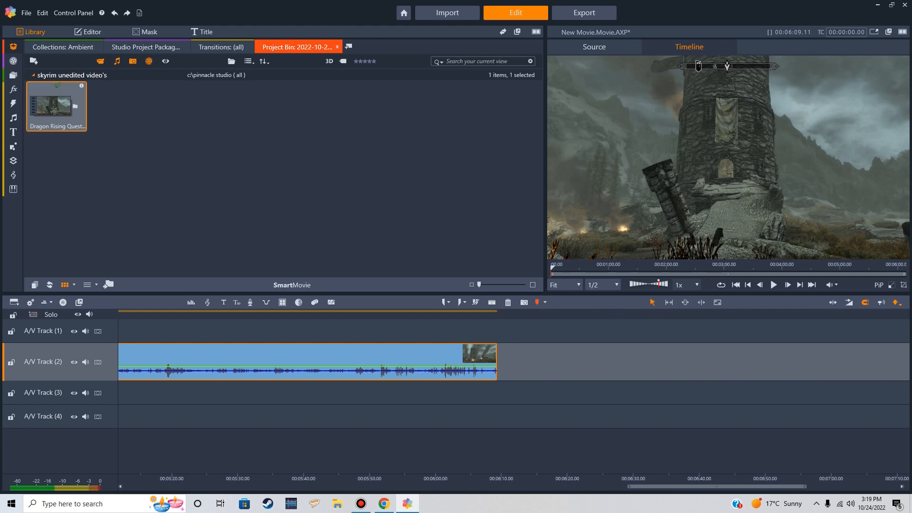
pyautogui.moveTo(716, 486); pyautogui.dragTo(425, 486)
pyautogui.hscroll(-10, 514, 362)
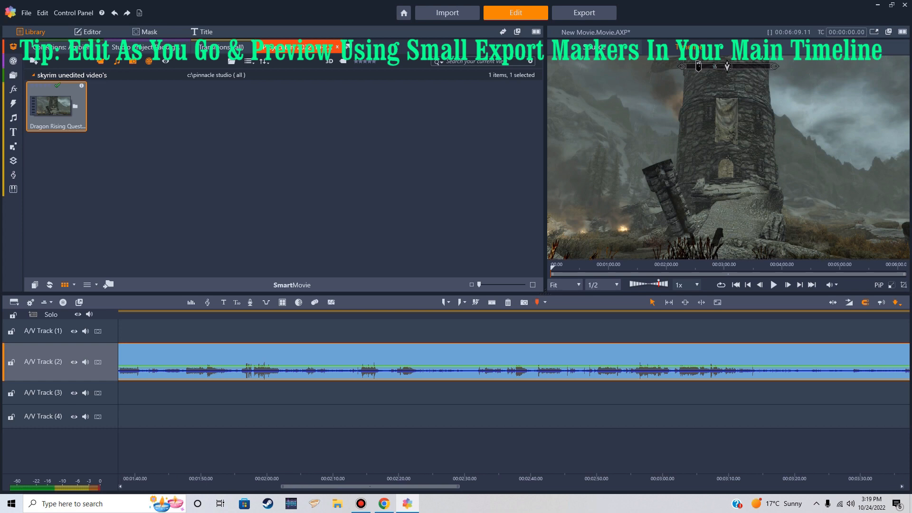
pyautogui.hscroll(-10, 514, 362)
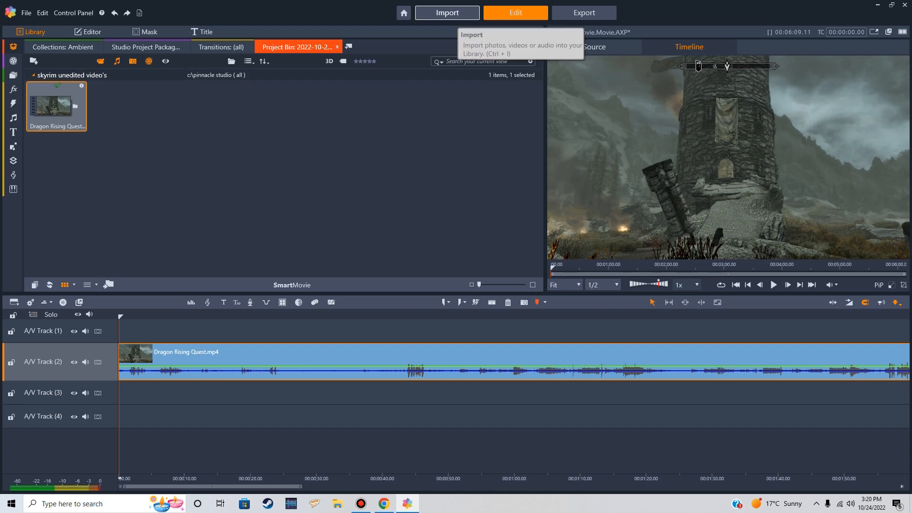
# Preview the intro clip in the Gaming Intro Clips folder, and import it into project bin 2022-10-20(4)
pyautogui.click(447, 13)
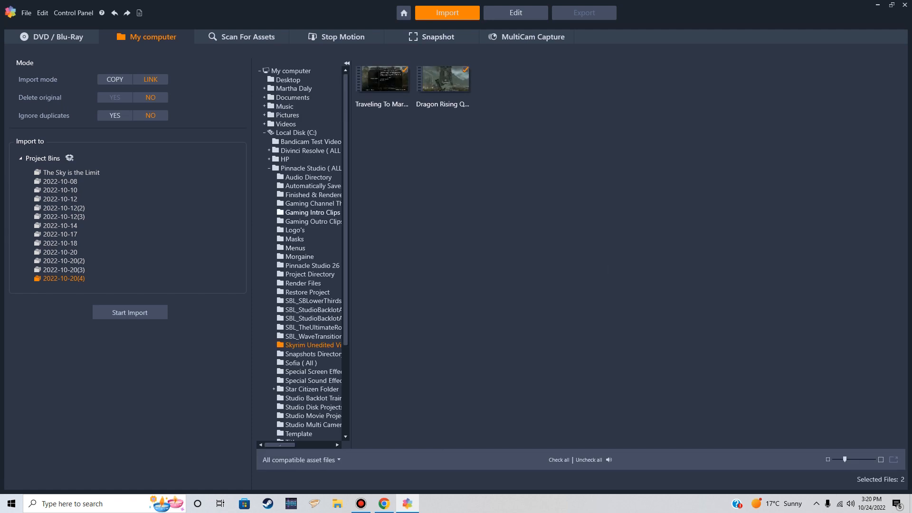
pyautogui.click(312, 212)
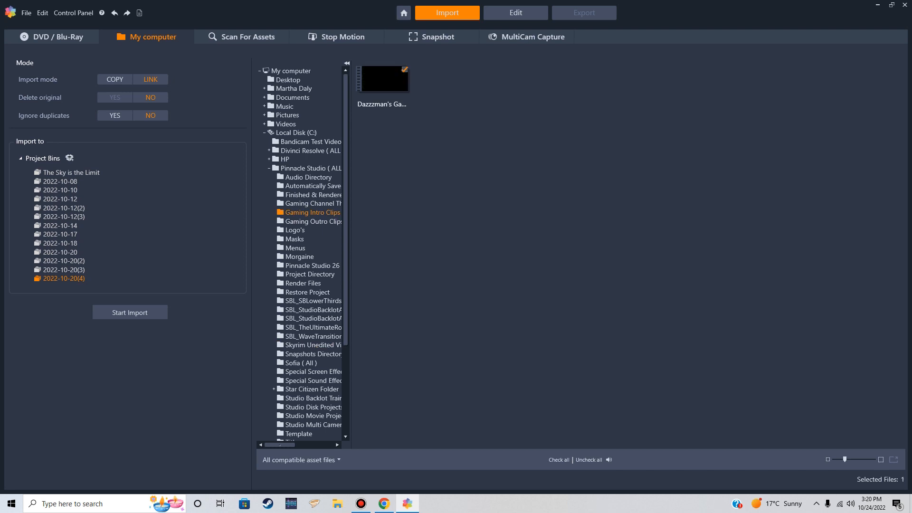
pyautogui.moveTo(385, 87)
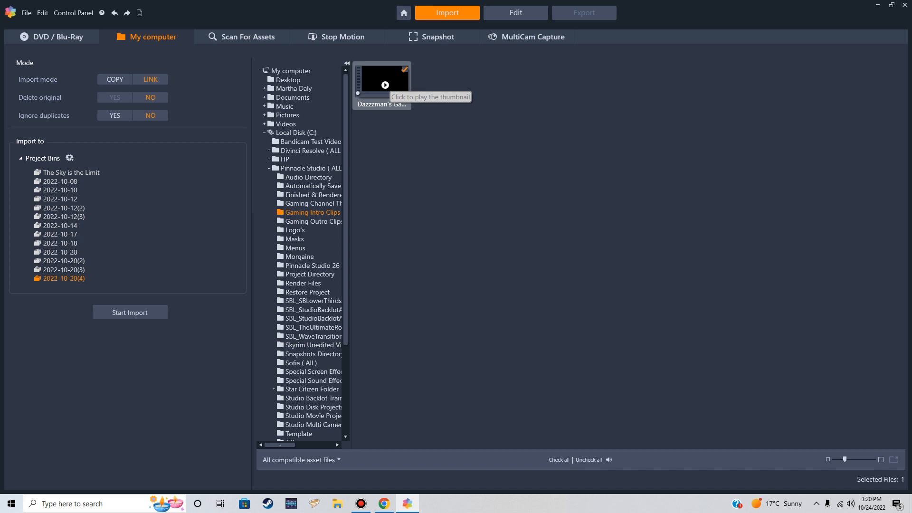
pyautogui.click(385, 85)
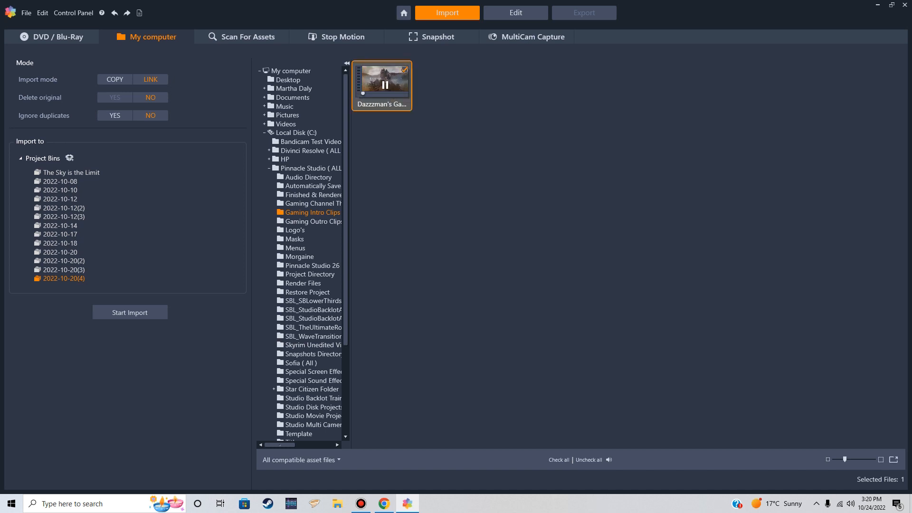
pyautogui.click(385, 85)
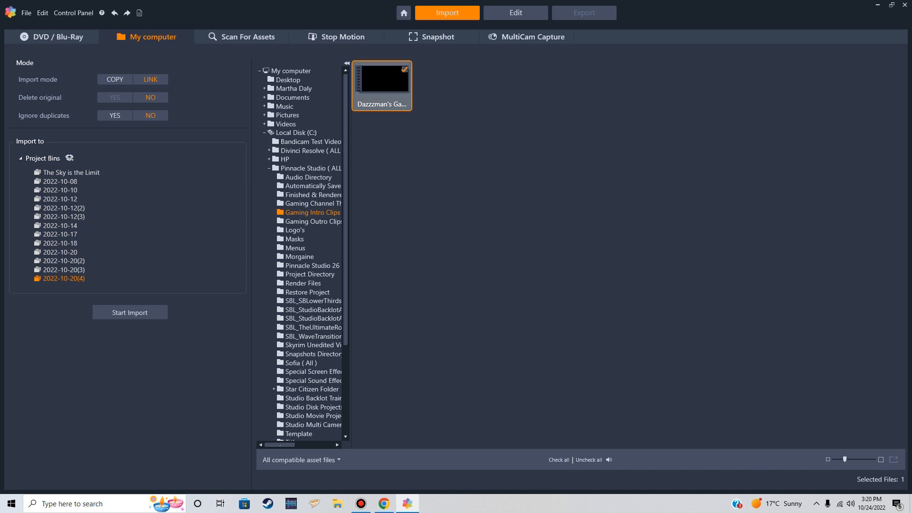
pyautogui.moveTo(386, 85)
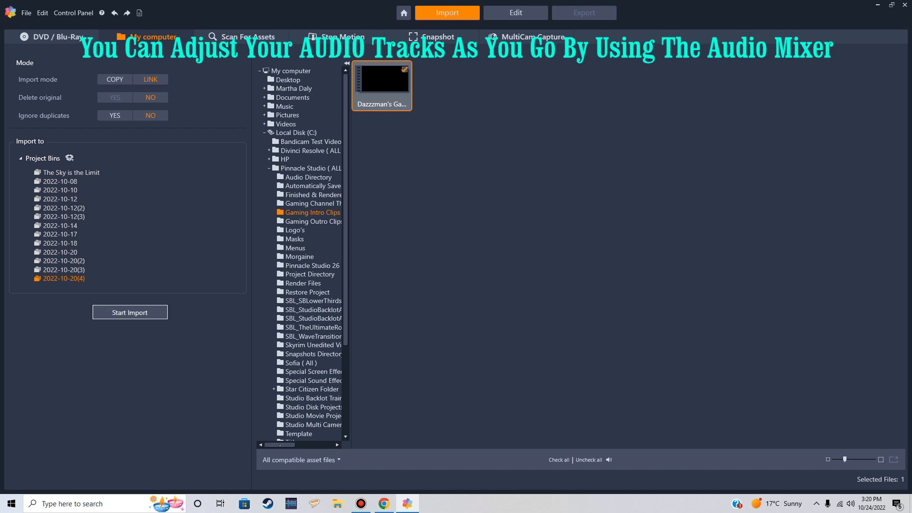
pyautogui.click(130, 312)
pyautogui.click(515, 13)
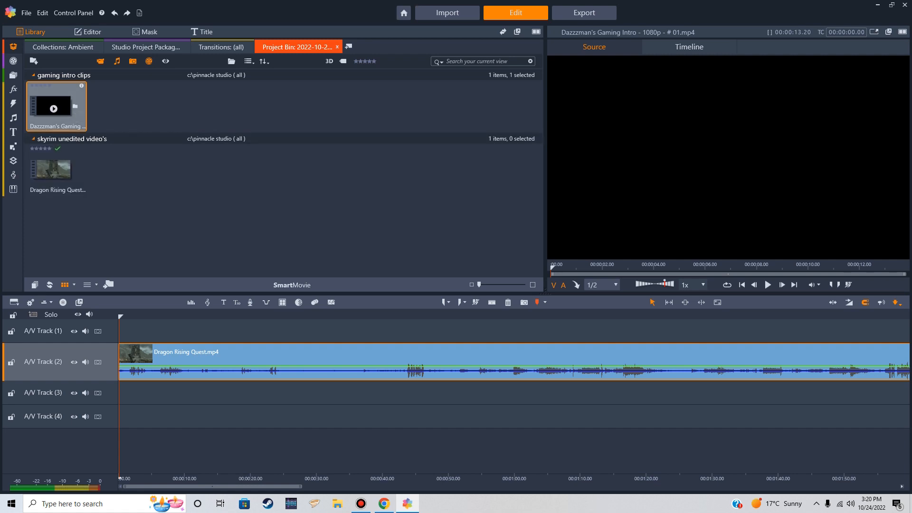
# Send the gaming intro clip from the project bin to the start of A/V Track (2) in the timeline
pyautogui.rightClick(64, 88)
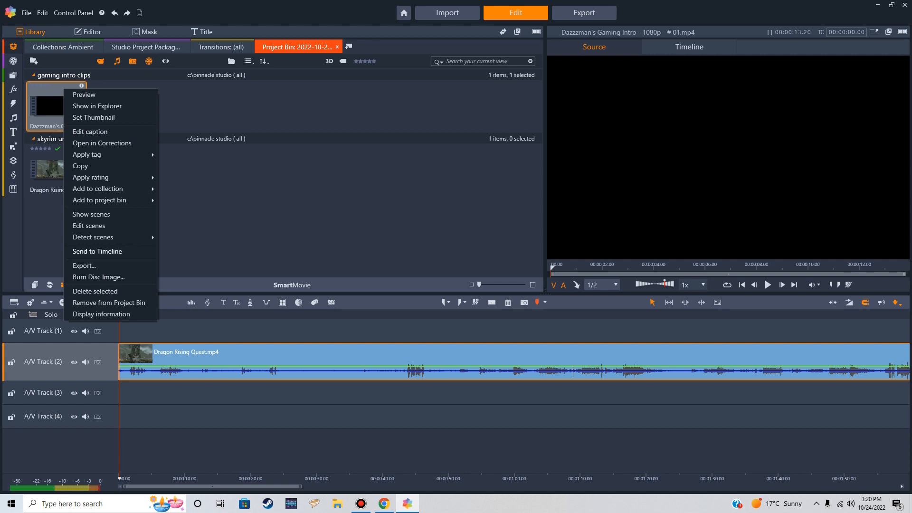
pyautogui.click(205, 231)
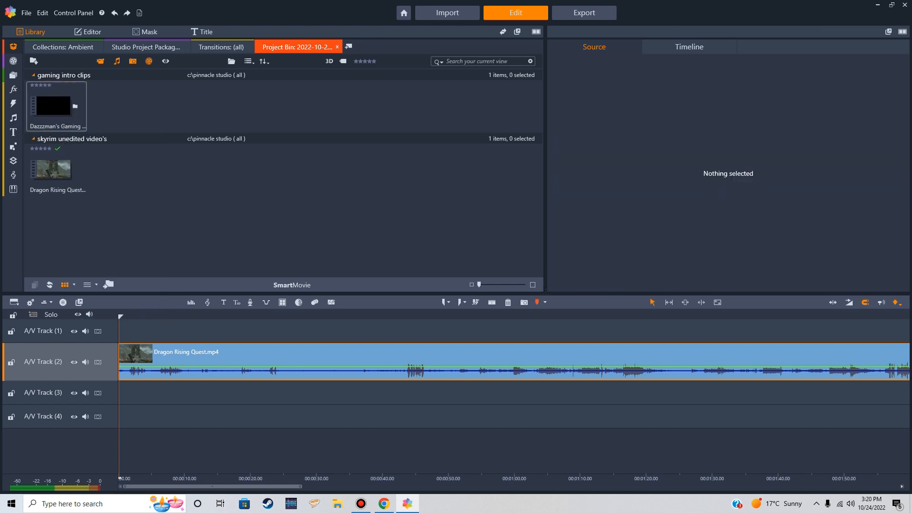
pyautogui.click(689, 47)
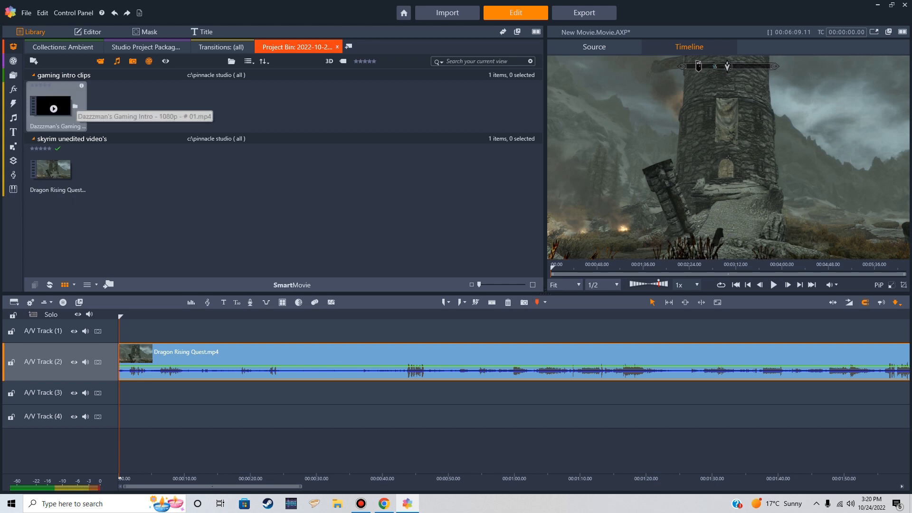
pyautogui.rightClick(69, 89)
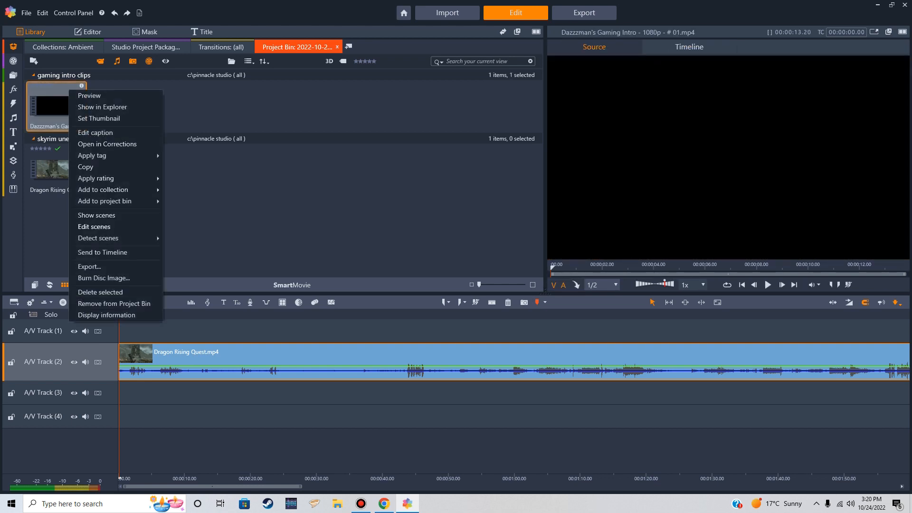
pyautogui.click(103, 252)
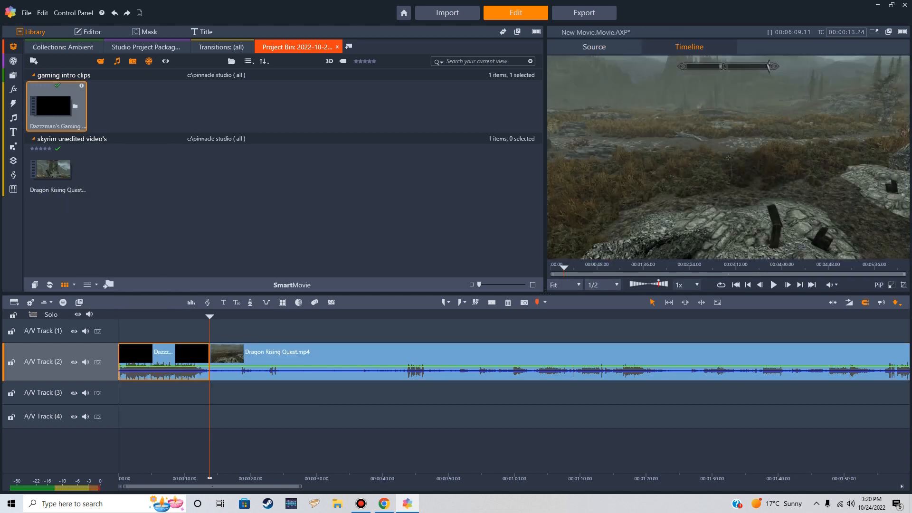
# Play the intro's opening and its cut into the Dragon Rising clip, and return the playhead to the start
pyautogui.moveTo(210, 317); pyautogui.dragTo(119, 317)
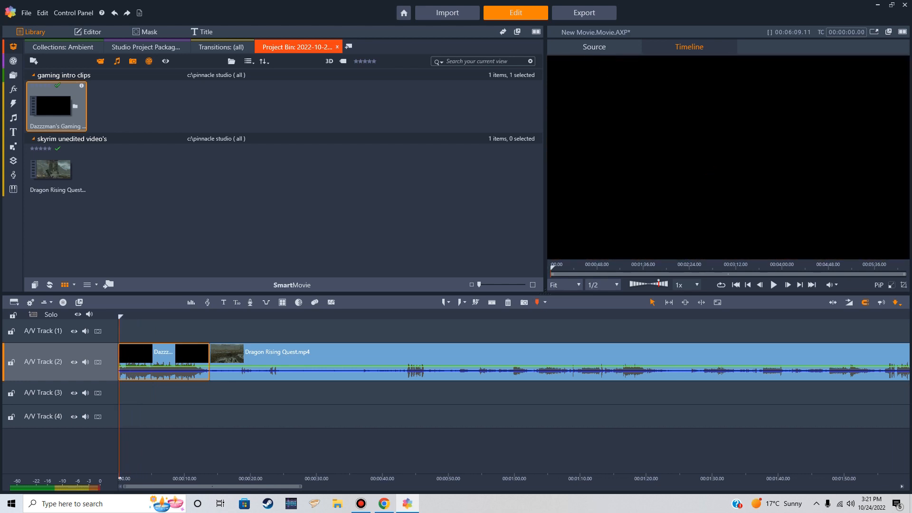
pyautogui.click(773, 285)
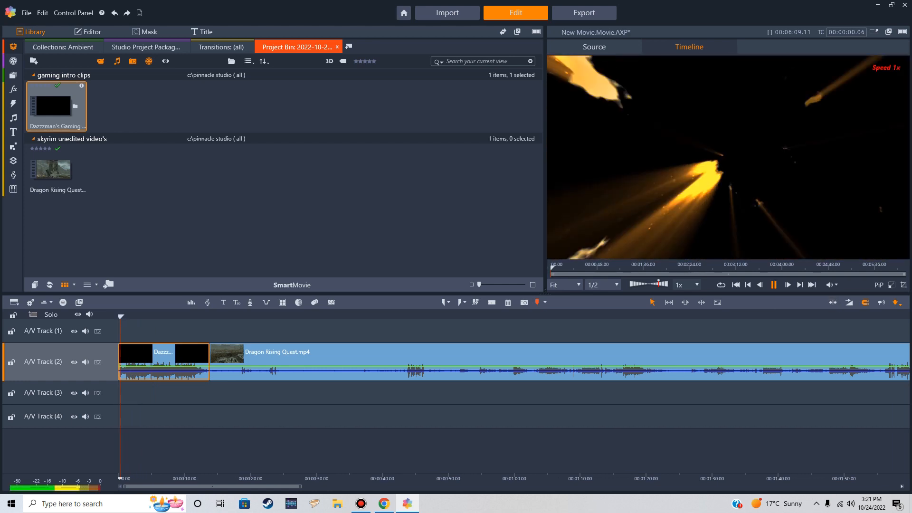
pyautogui.press('space')
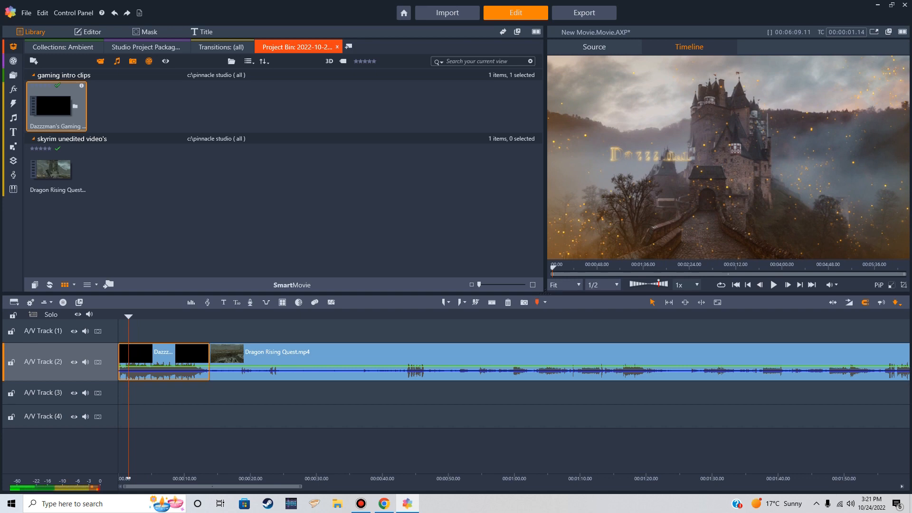
pyautogui.moveTo(129, 316); pyautogui.dragTo(205, 317)
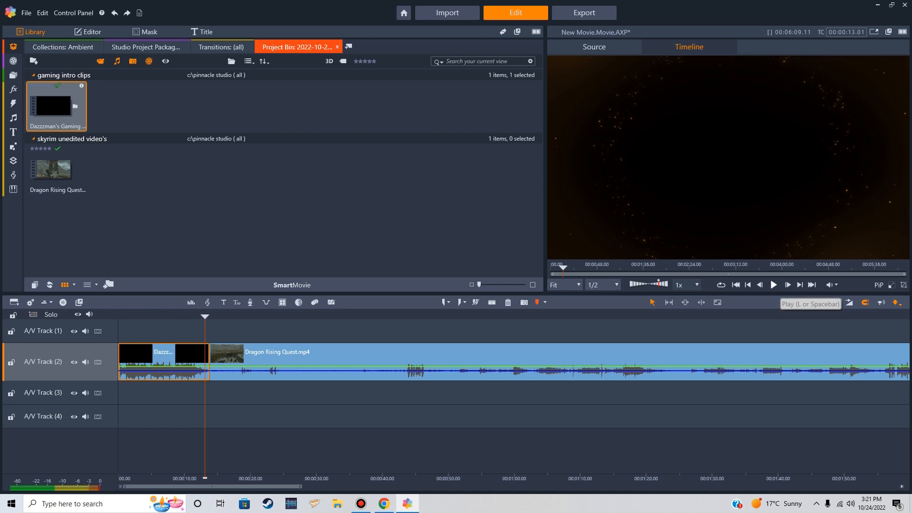
pyautogui.click(773, 284)
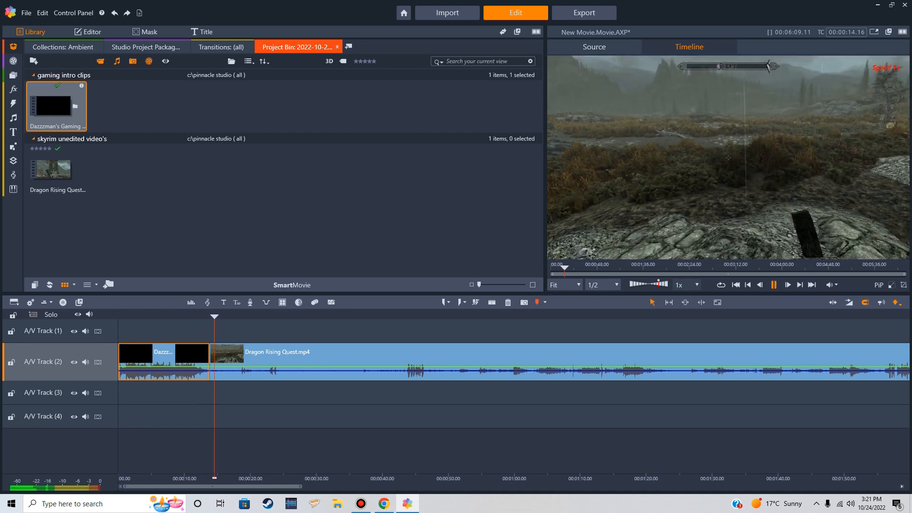
pyautogui.click(773, 285)
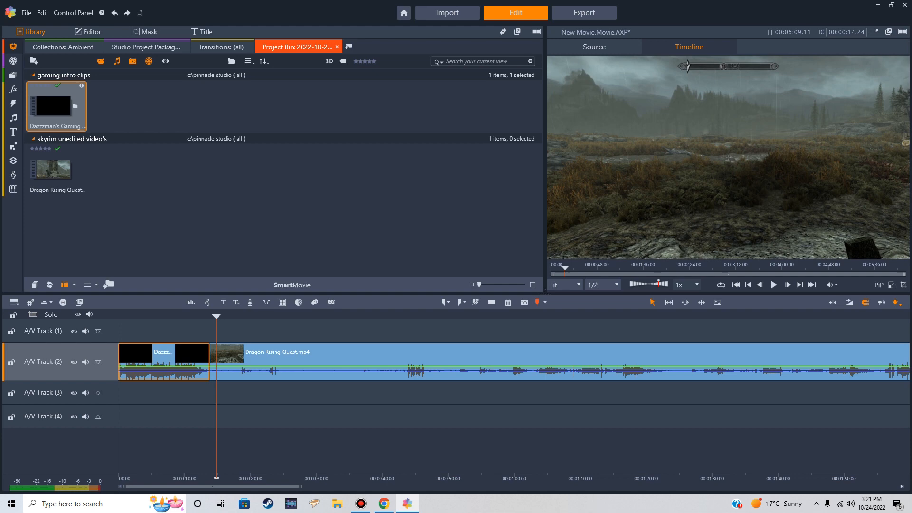
pyautogui.moveTo(216, 317); pyautogui.dragTo(120, 316)
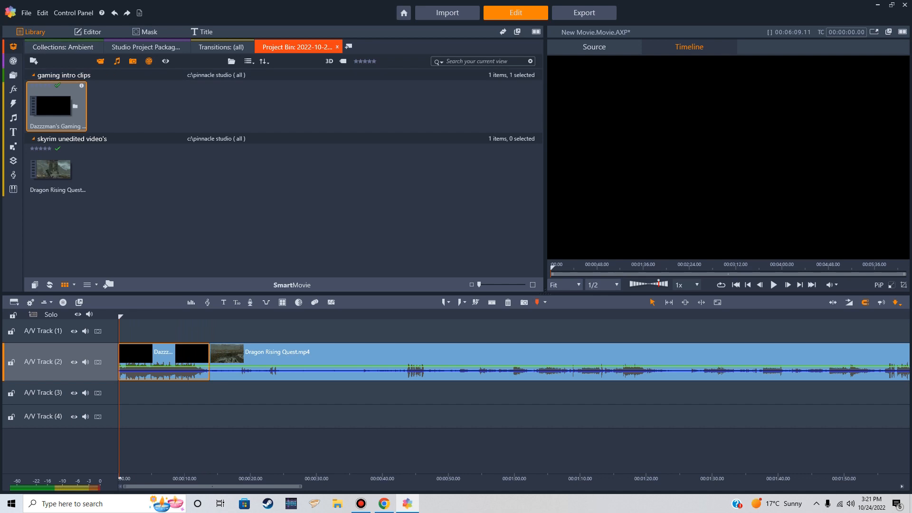
# Save the movie in the Project Directory folder under the name Skyrim - Dragon Rising Quest For New Players ( New )
pyautogui.click(26, 12)
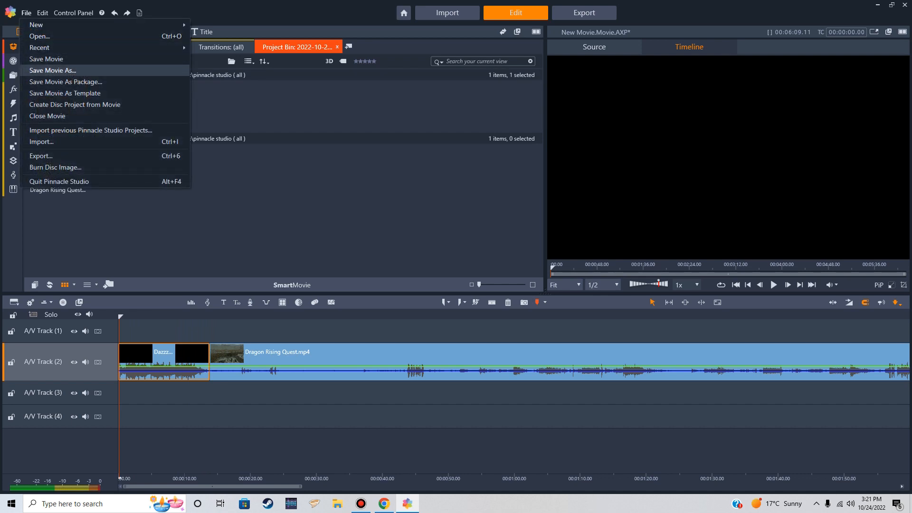
pyautogui.press('Return')
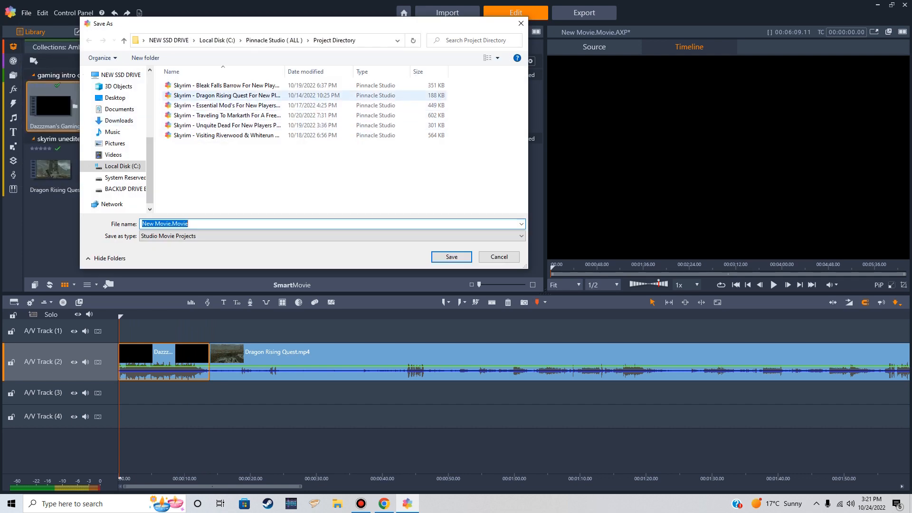
pyautogui.click(209, 95)
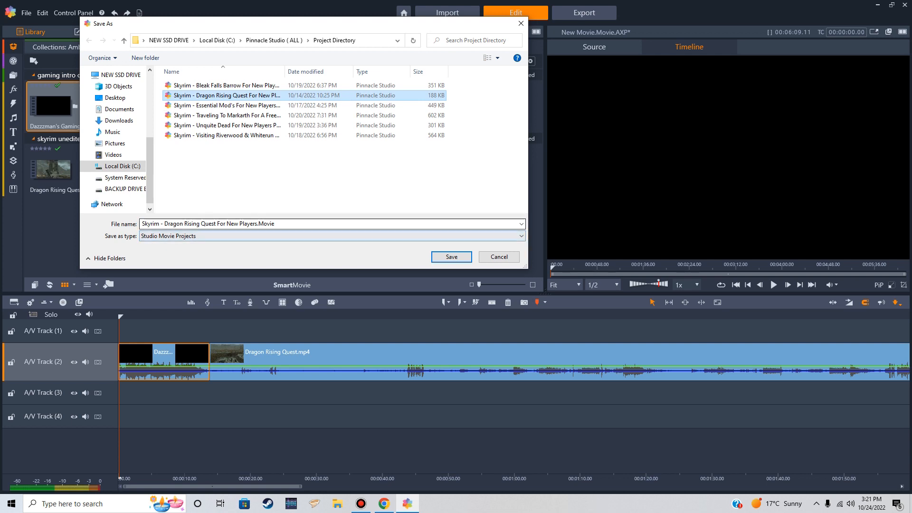
pyautogui.press('Tab')
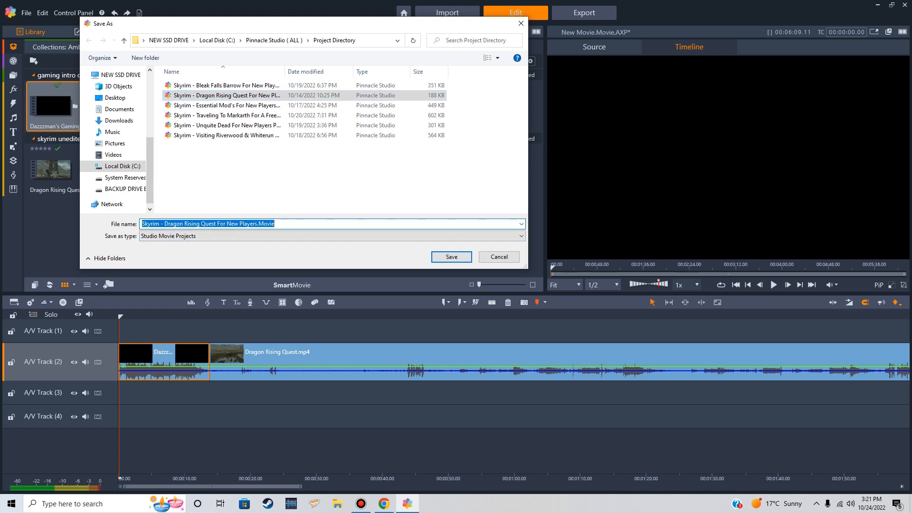
pyautogui.click(276, 224)
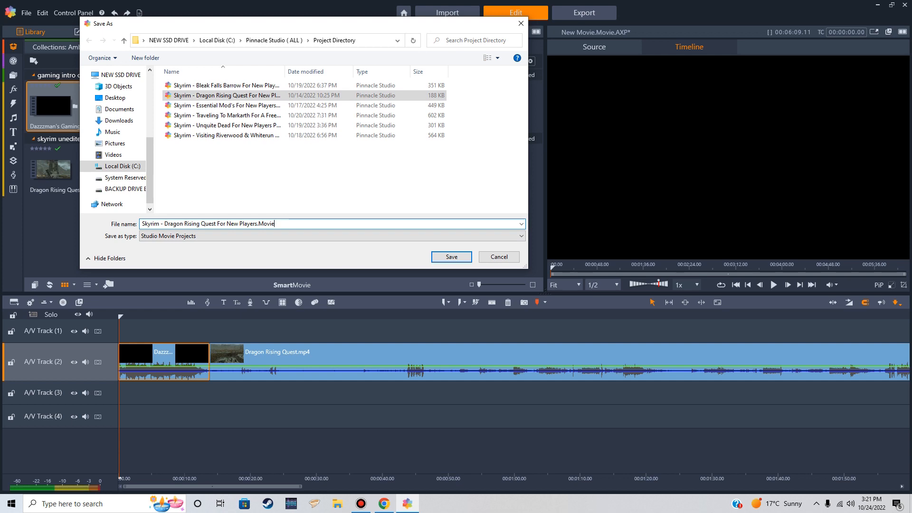
pyautogui.press('BackSpace')
pyautogui.press('BackSpace')
pyautogui.press('BackSpace')
pyautogui.press('BackSpace')
pyautogui.press('BackSpace')
pyautogui.press('BackSpace')
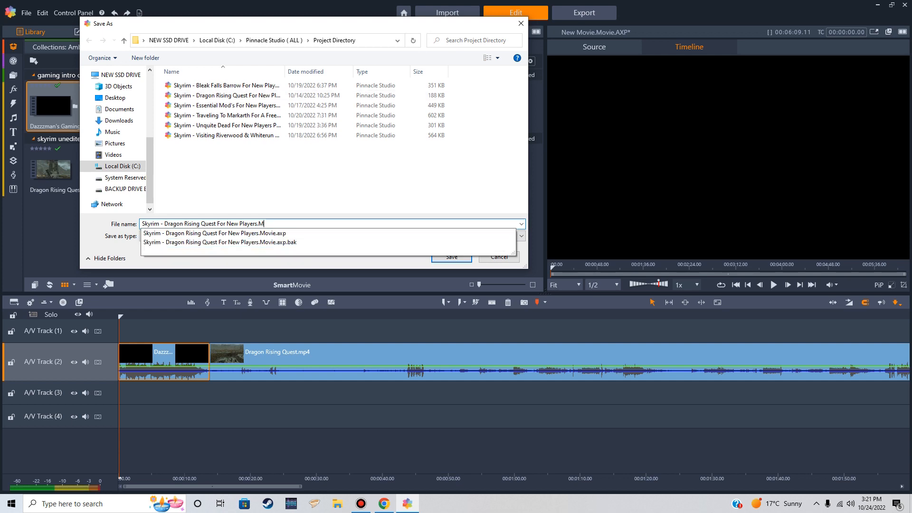
pyautogui.write('(')
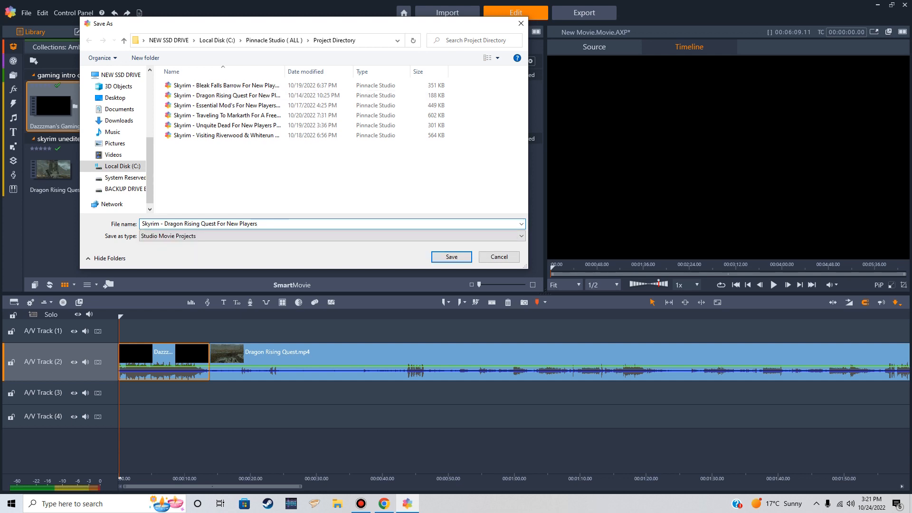
pyautogui.write(' New )')
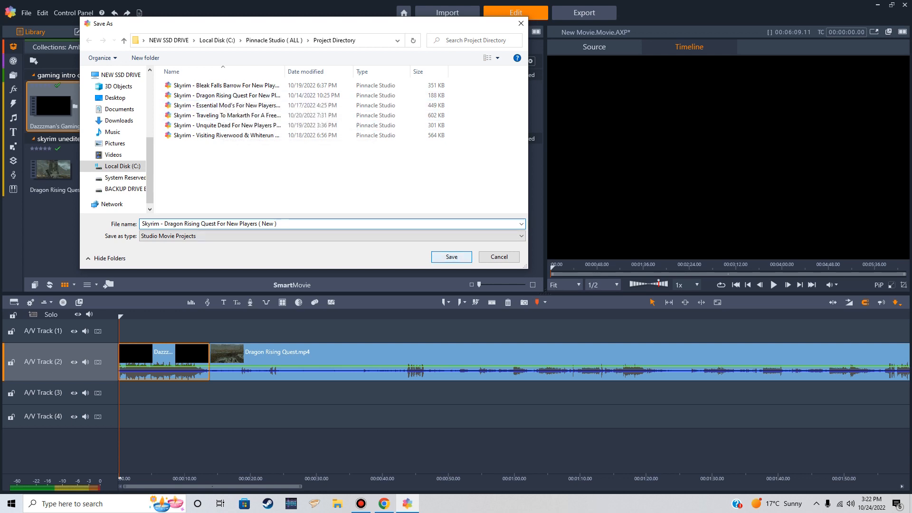
pyautogui.click(451, 257)
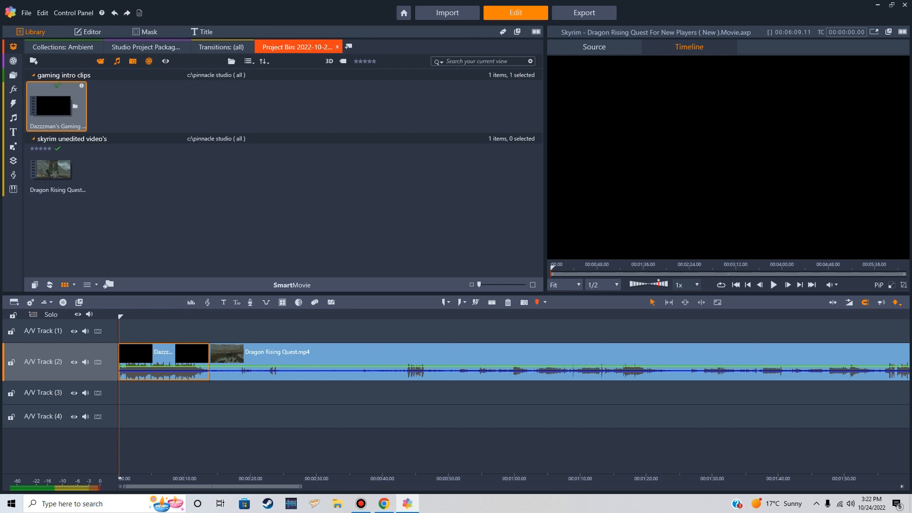
# Play the timeline through the intro into the Dragon Rising clip, and stop the playhead at about 00:00:57.28
pyautogui.press('space')
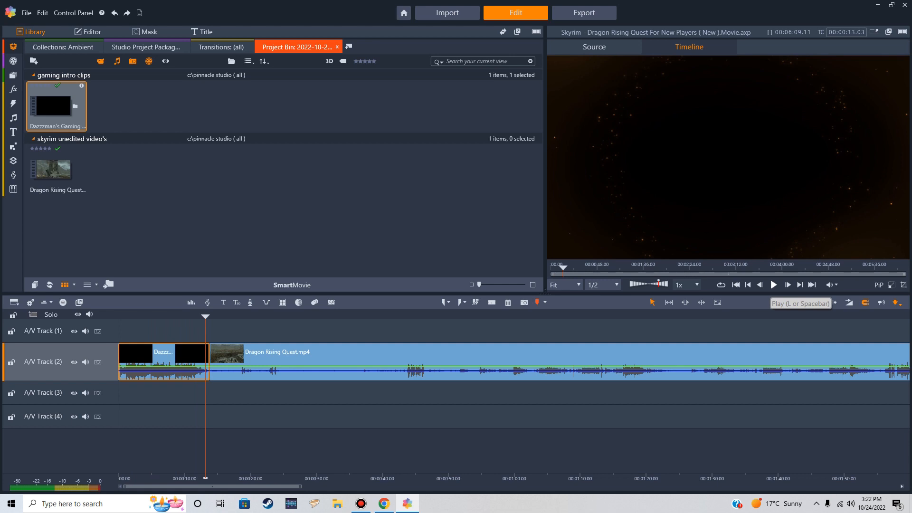
pyautogui.click(773, 285)
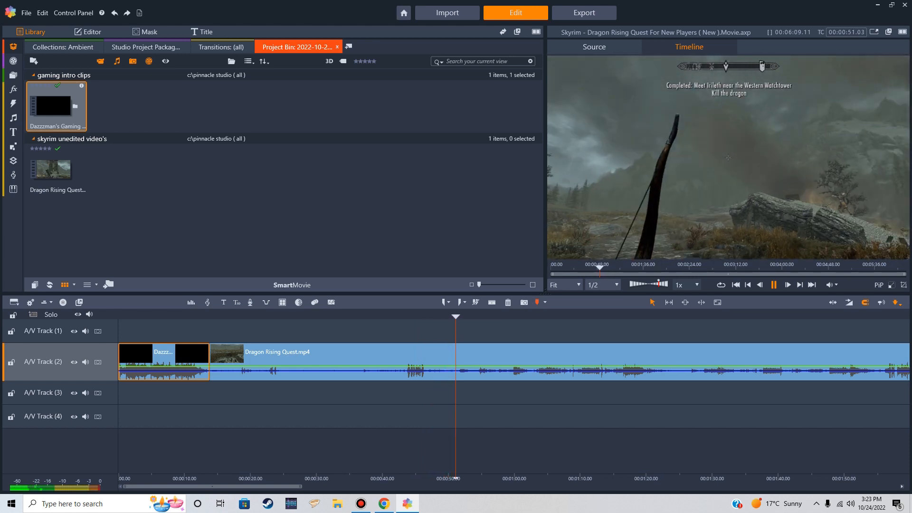
pyautogui.press('space')
pyautogui.press('space')
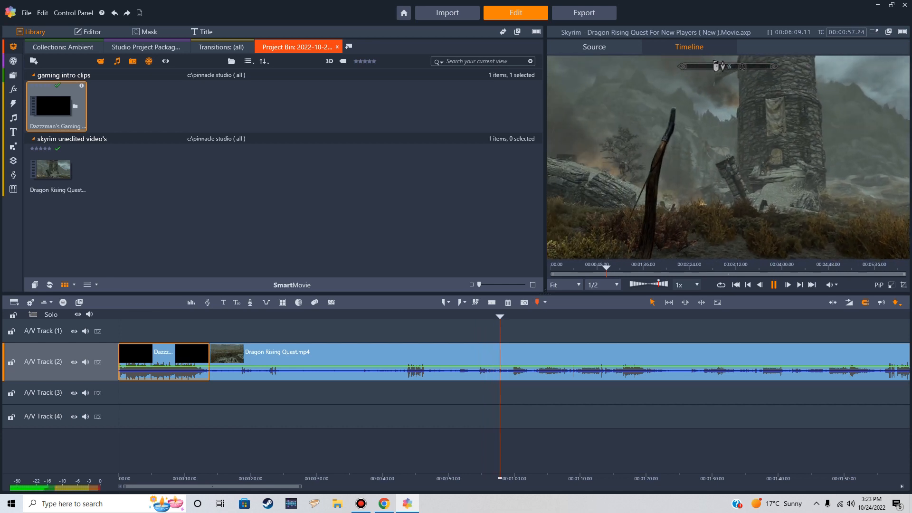
pyautogui.press('space')
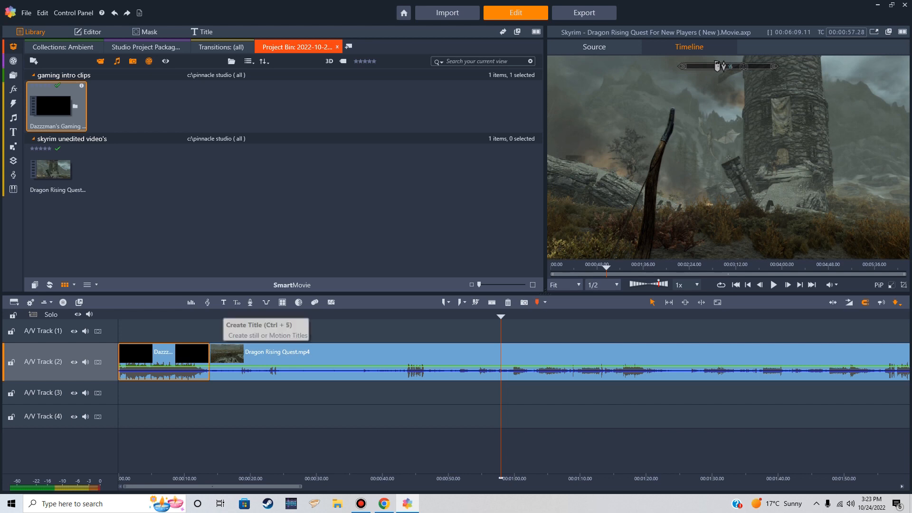
# Create a title at the playhead on A/V Track (1) and replace its placeholder text with "Dragon Rising Quest"
pyautogui.click(224, 302)
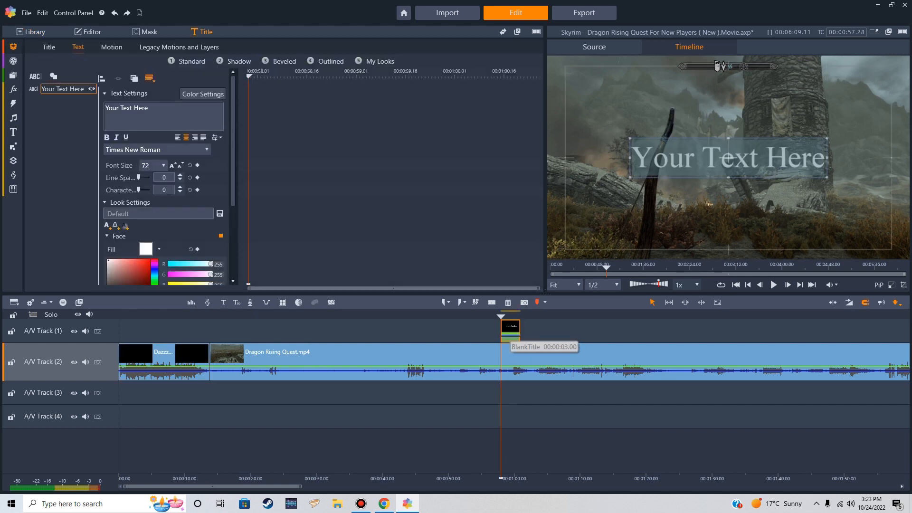
pyautogui.hotkey('ctrl', 'a')
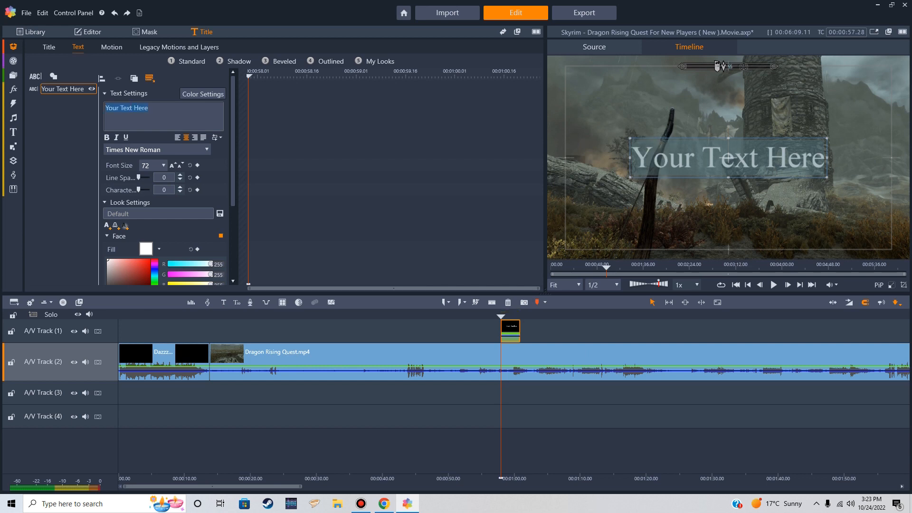
pyautogui.write('Dra')
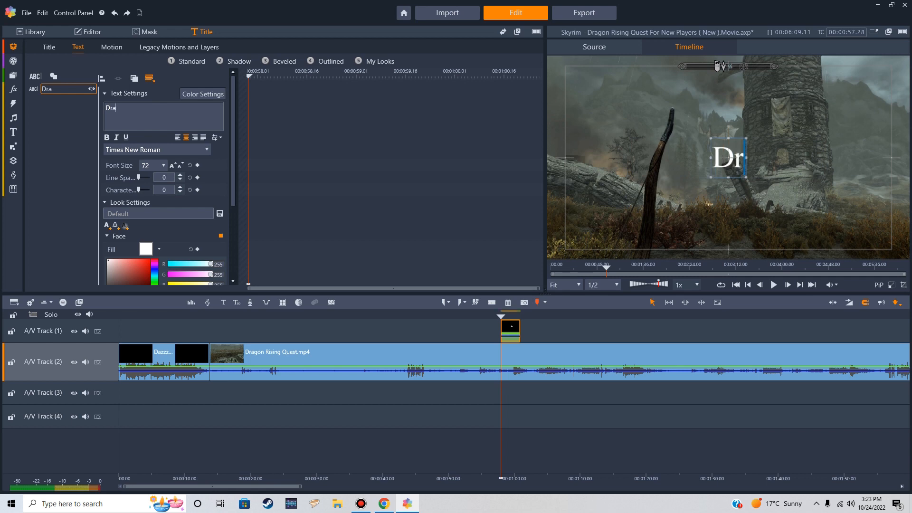
pyautogui.write('gon Rising')
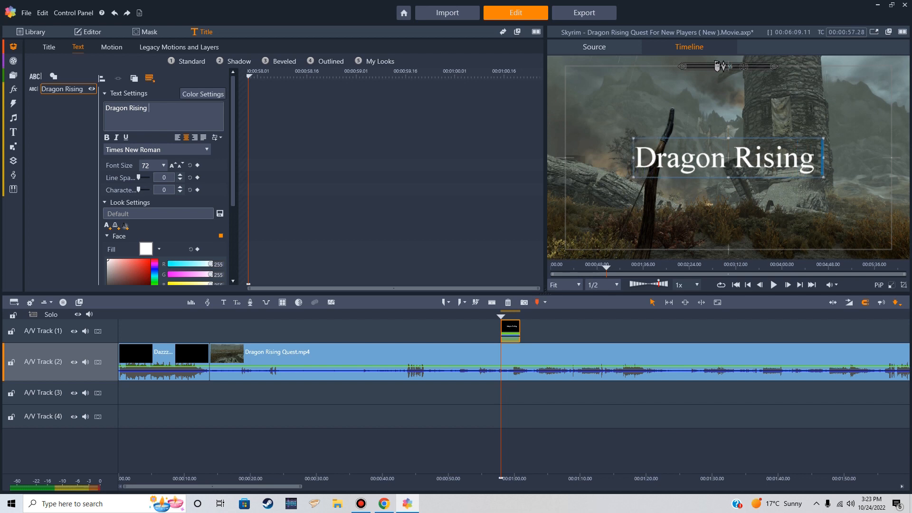
pyautogui.write(' Que')
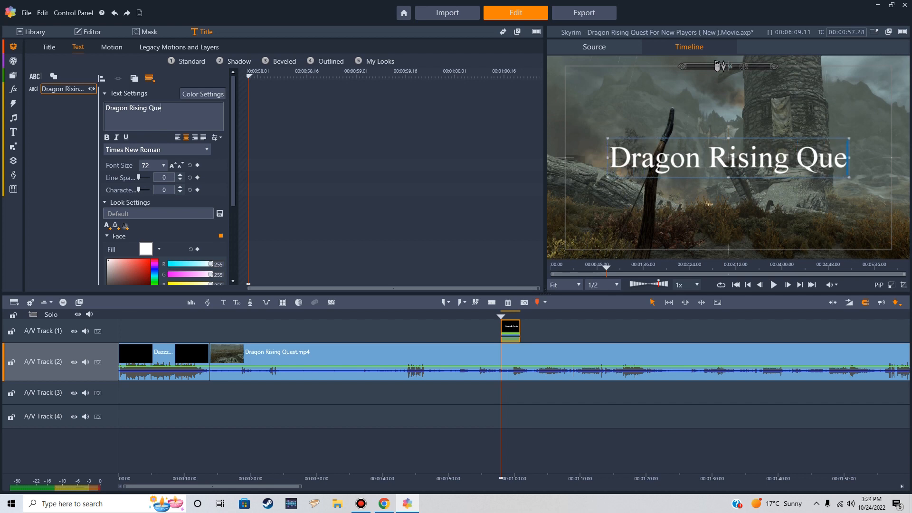
pyautogui.write('st')
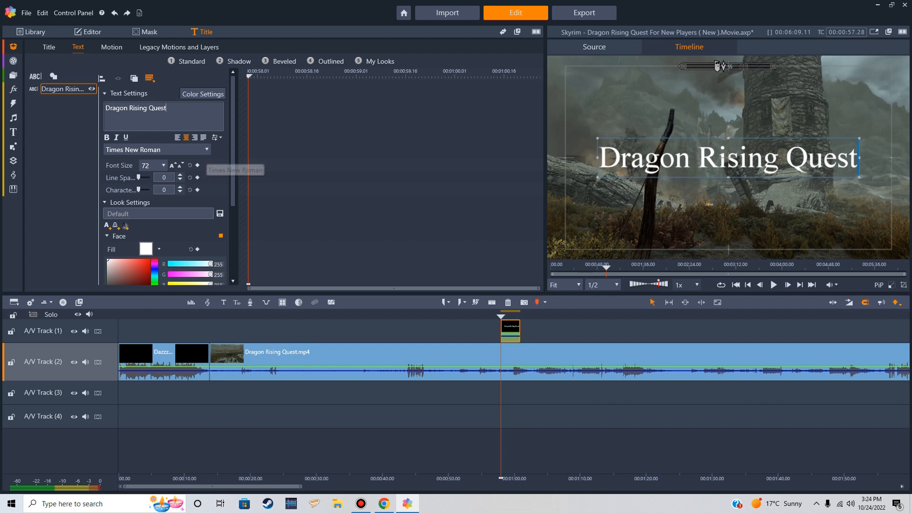
# Set the title text's font to Clarendon Cn BT
pyautogui.click(206, 150)
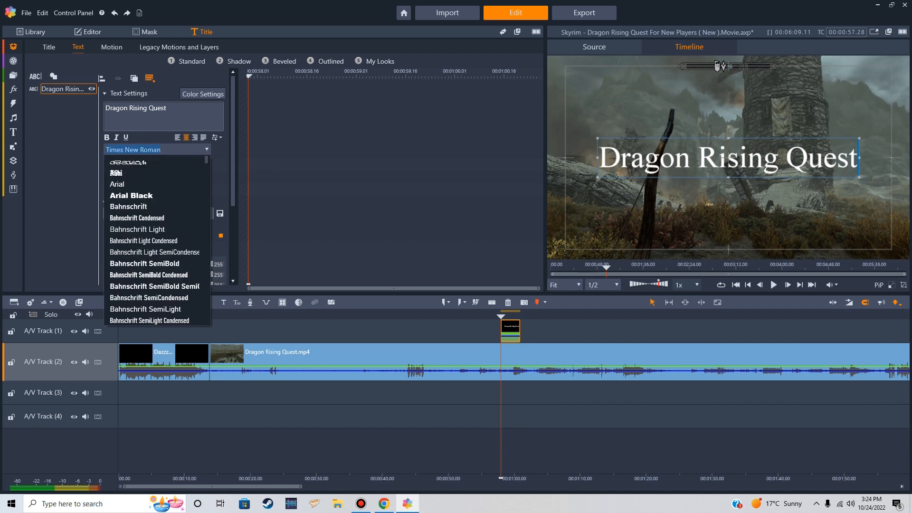
pyautogui.scroll(-8, 194, 195)
pyautogui.scroll(-5, 157, 241)
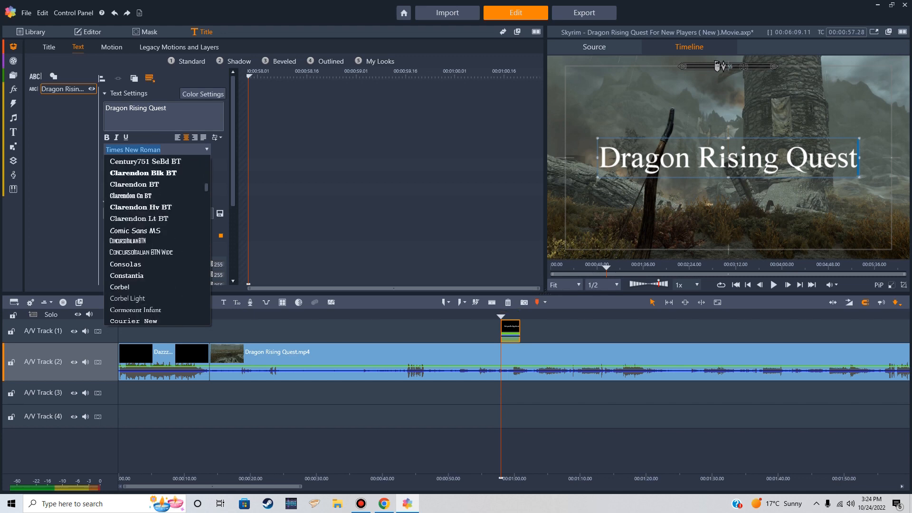
pyautogui.click(130, 196)
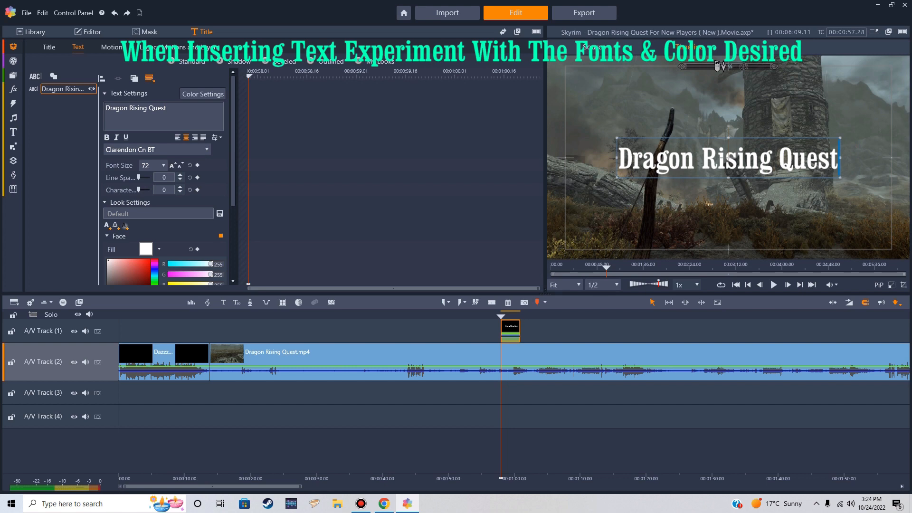
# Set the title text's face fill to yellow-green, with red 200, green 255 and blue 0
pyautogui.hotkey('ctrl', 'a')
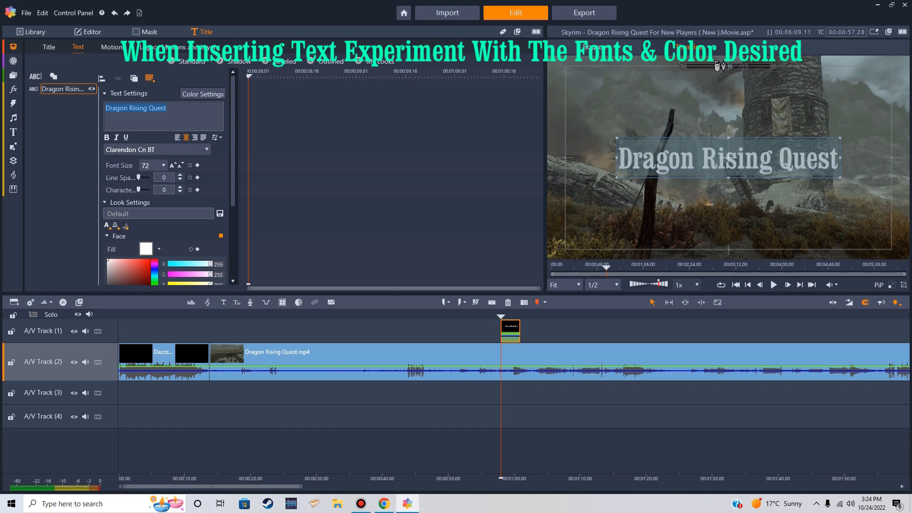
pyautogui.moveTo(108, 260); pyautogui.dragTo(149, 259)
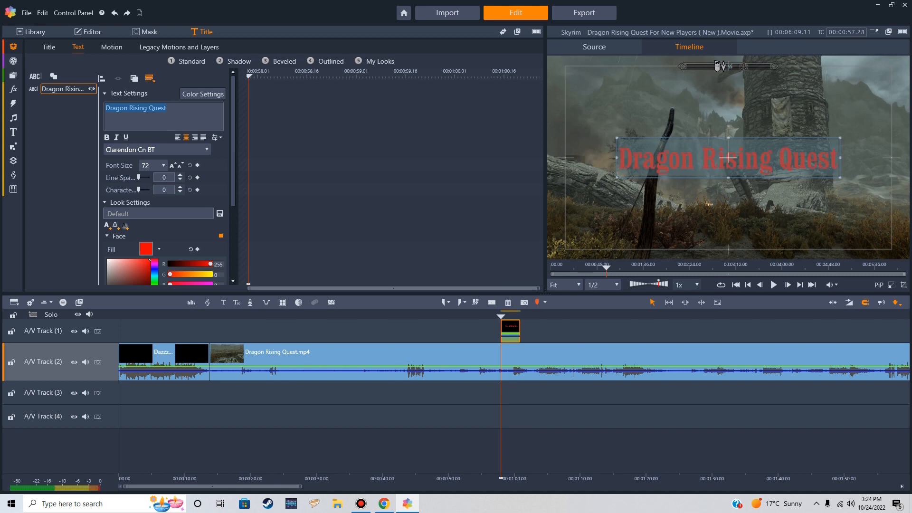
pyautogui.click(150, 261)
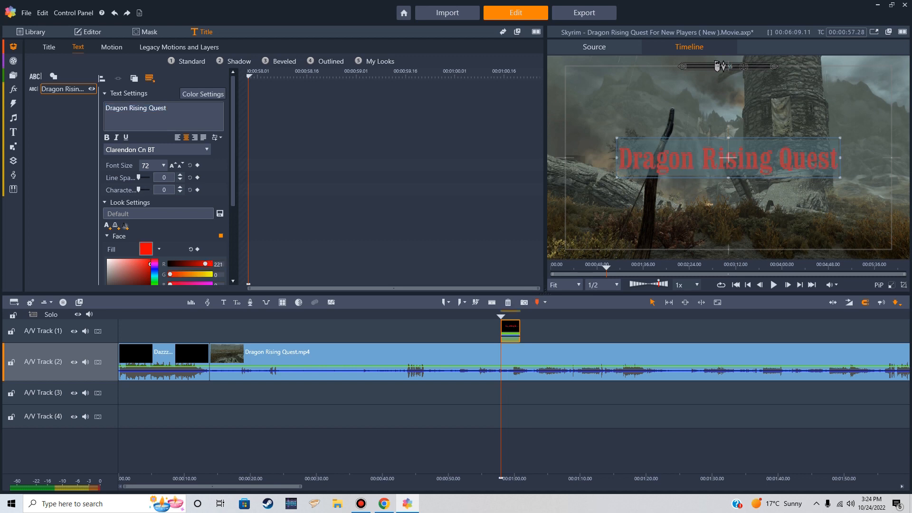
pyautogui.moveTo(150, 265); pyautogui.dragTo(150, 267)
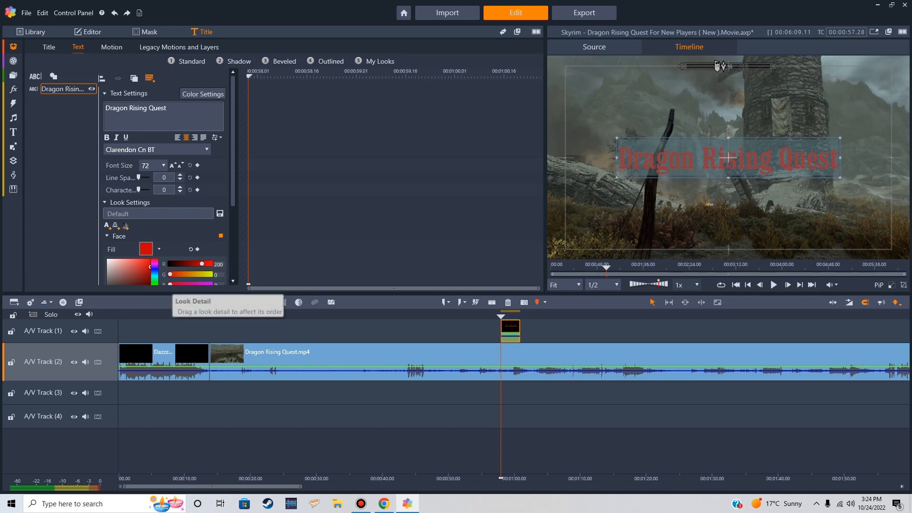
pyautogui.moveTo(170, 275); pyautogui.dragTo(211, 274)
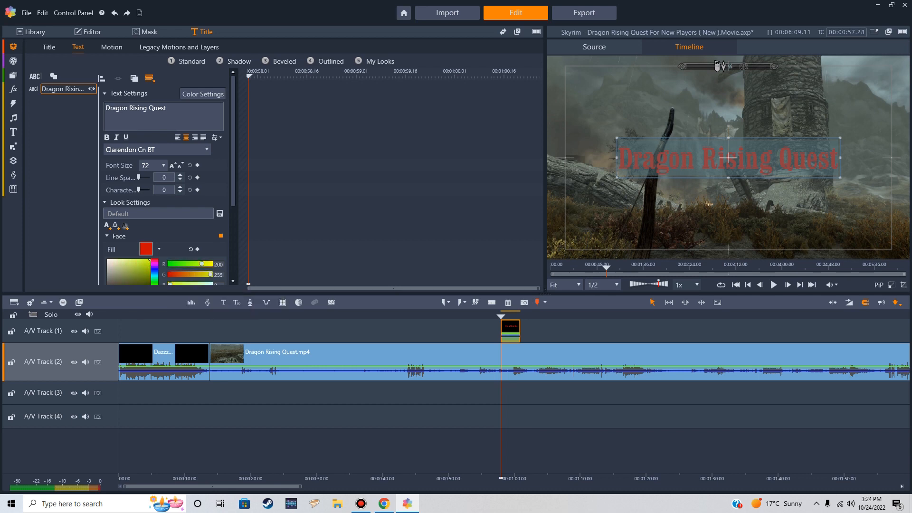
pyautogui.scroll(-1, 166, 177)
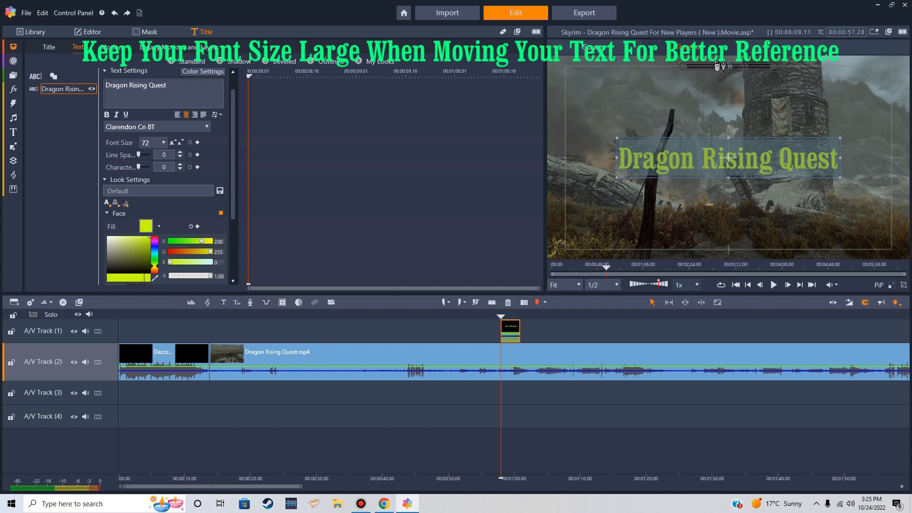
# Move the title text up to just below the compass in the picture, and set its font size to 26
pyautogui.moveTo(744, 175); pyautogui.dragTo(737, 100)
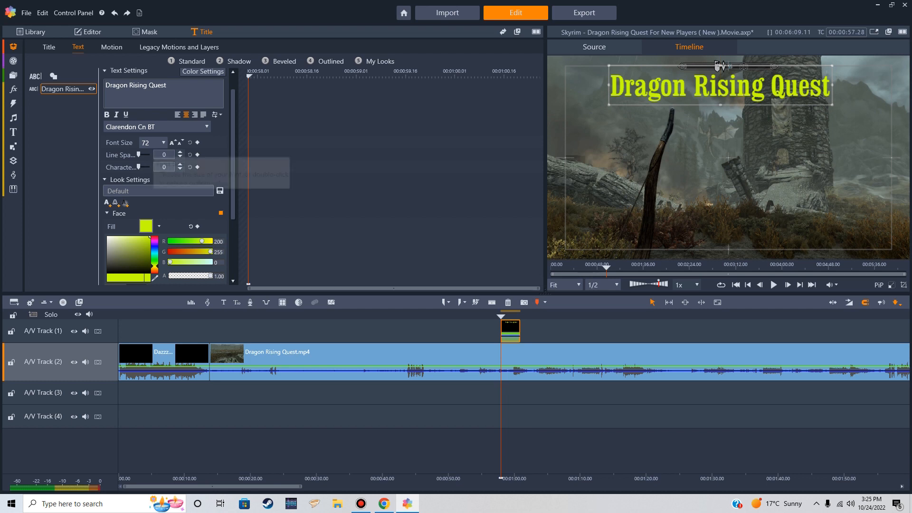
pyautogui.click(154, 143)
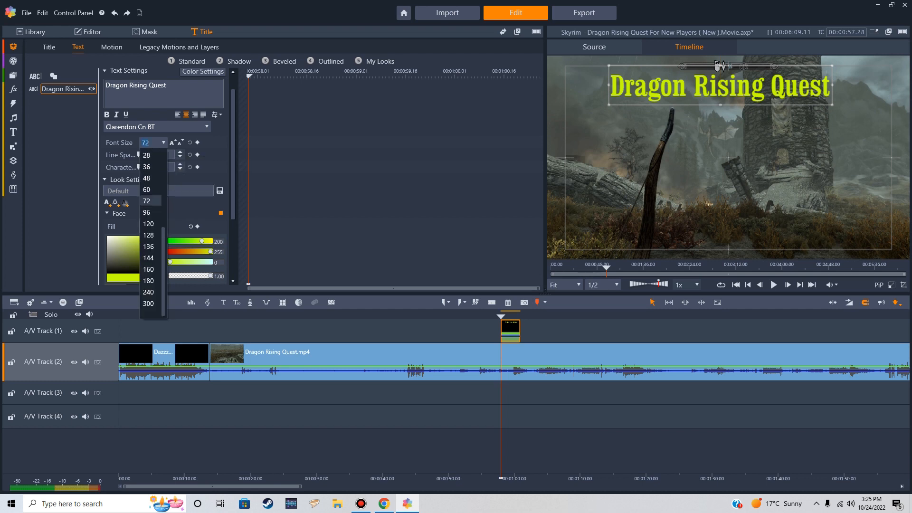
pyautogui.scroll(2, 151, 247)
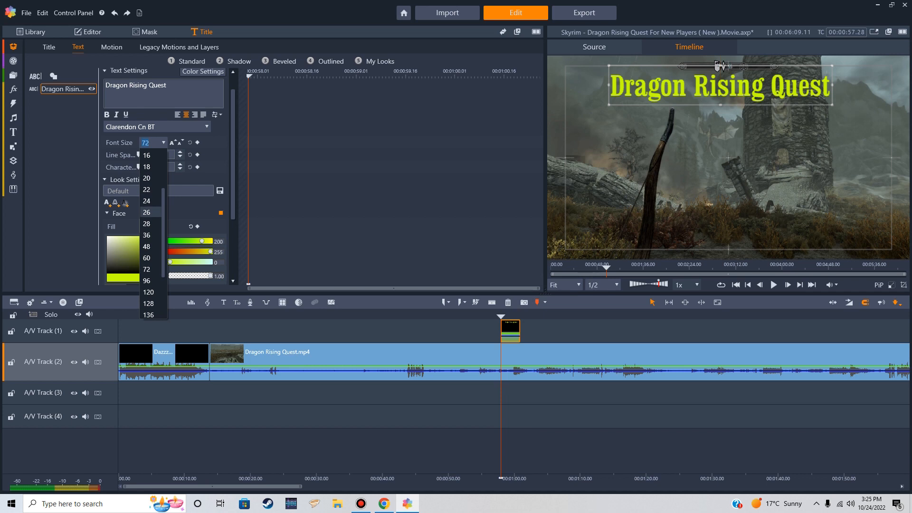
pyautogui.click(150, 212)
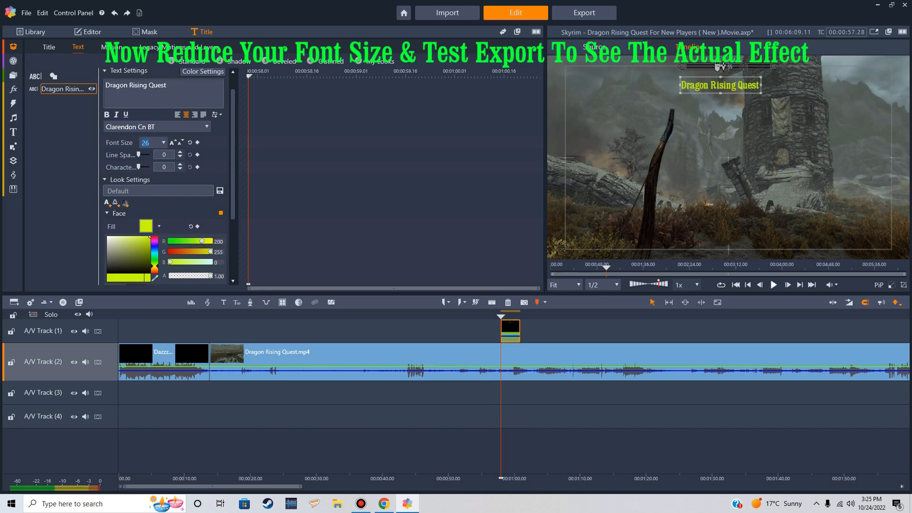
# Play past the title clip on A/V Track (1), and extend the clip's end to about 00:01:04.16
pyautogui.click(774, 285)
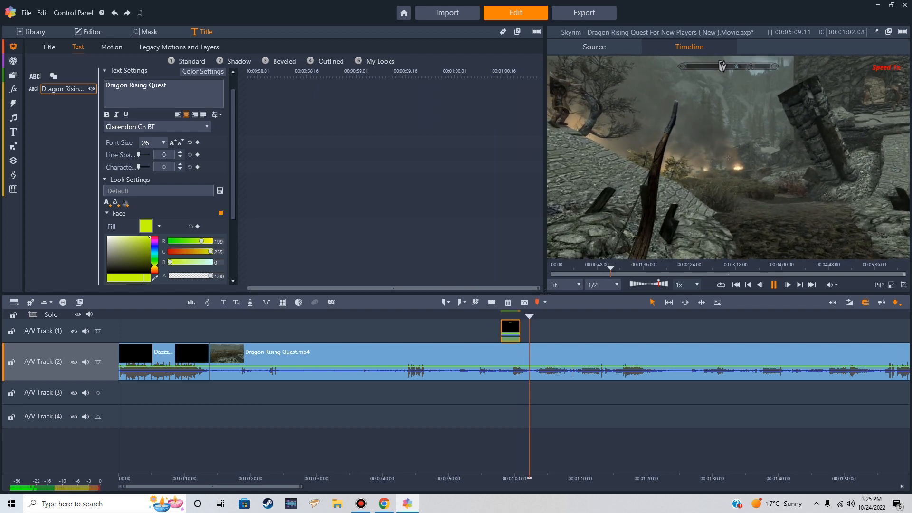
pyautogui.press('space')
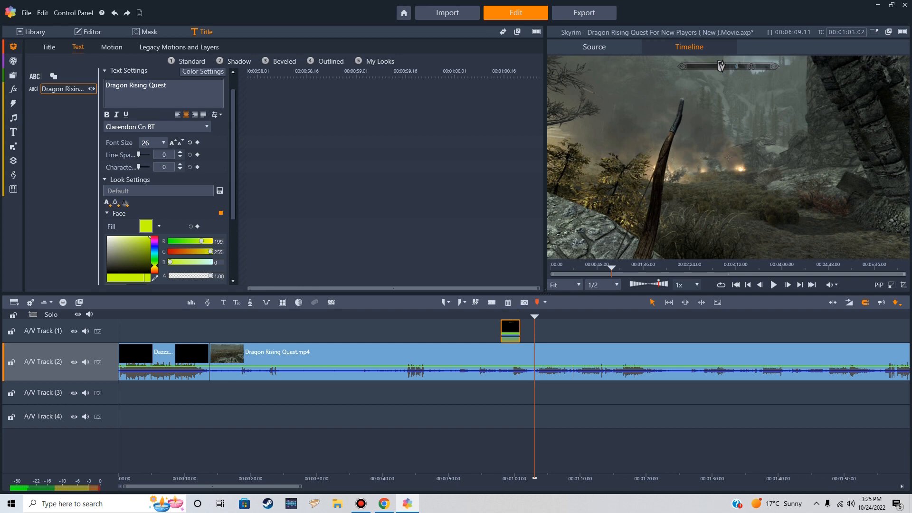
pyautogui.moveTo(519, 331); pyautogui.dragTo(545, 331)
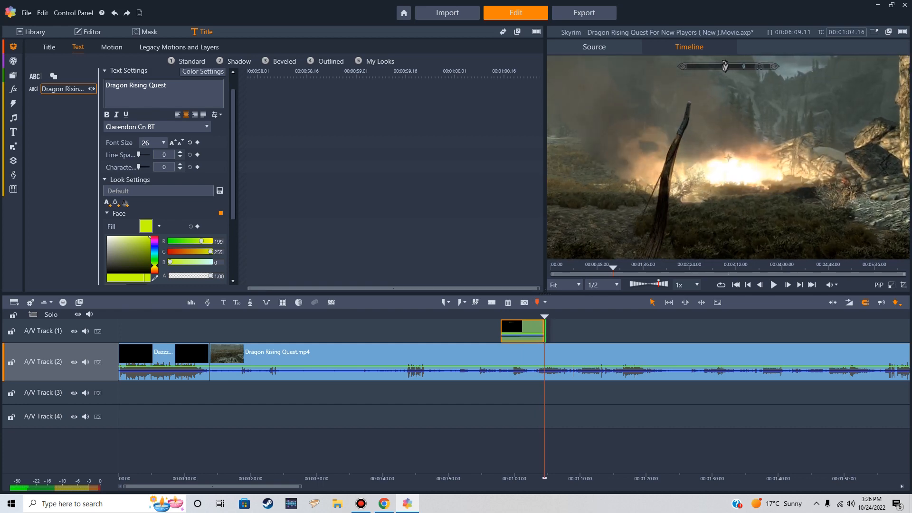
# Mark the export range around the title clip, with mark in at 00:00:57.07 and mark out at 00:01:05.02
pyautogui.moveTo(544, 332); pyautogui.dragTo(496, 317)
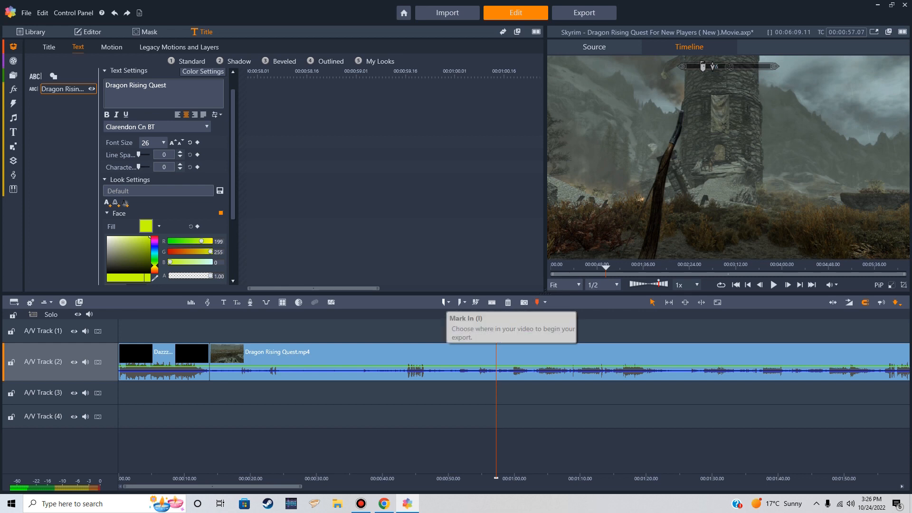
pyautogui.click(443, 302)
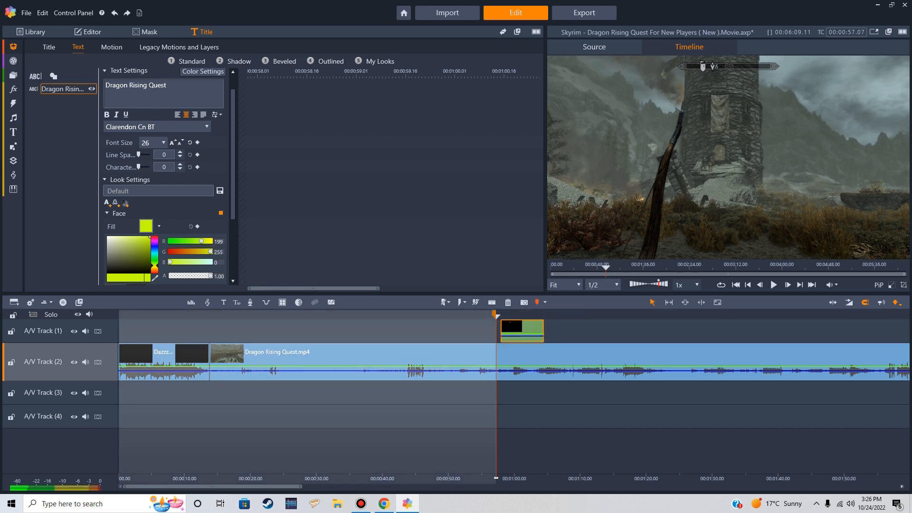
pyautogui.moveTo(497, 316); pyautogui.dragTo(548, 316)
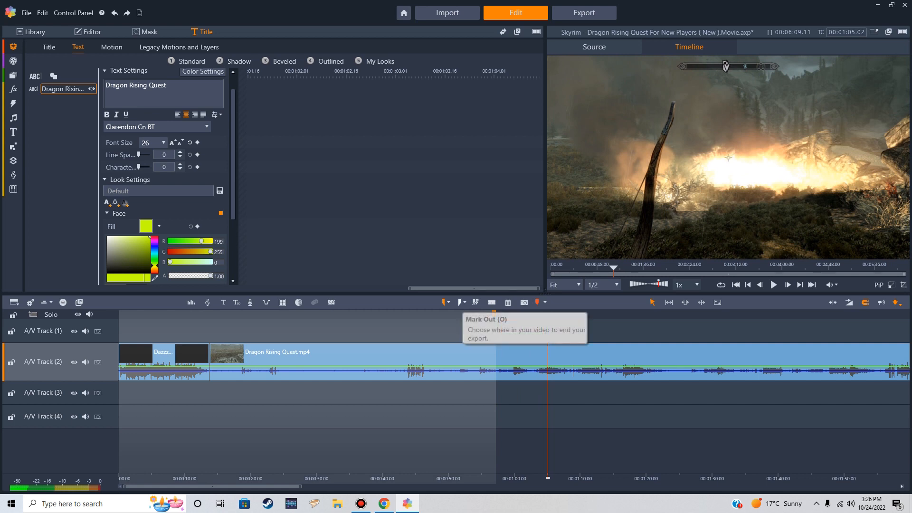
pyautogui.click(460, 302)
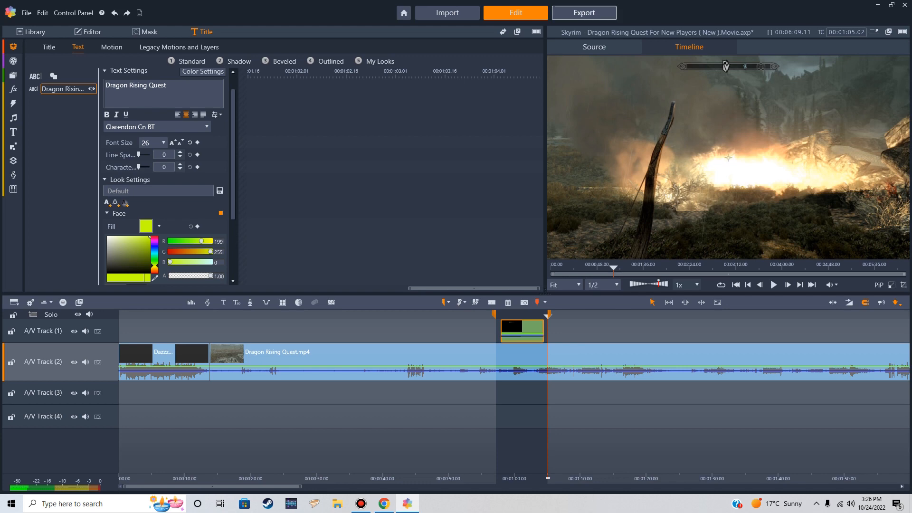
# Export the marked range as H.264/AVC with the HD 1080p preset, and open the exported file in the media player
pyautogui.click(584, 12)
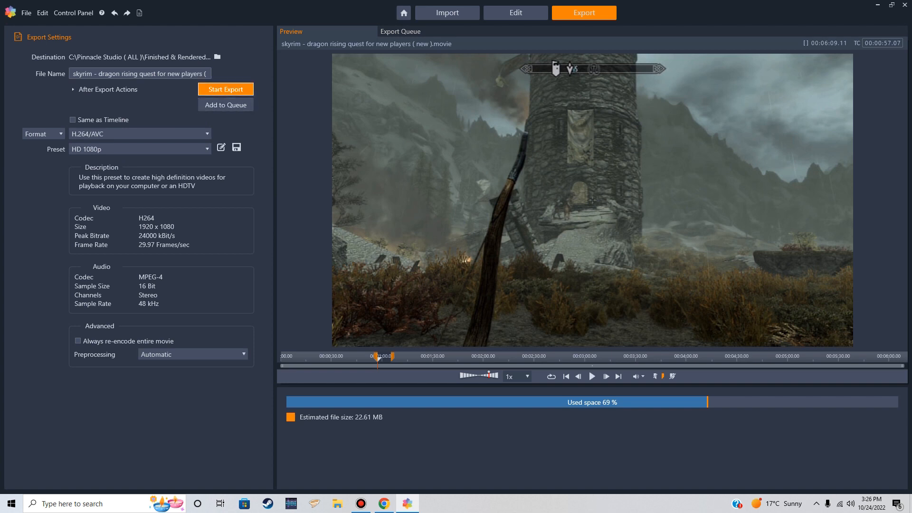
pyautogui.click(225, 90)
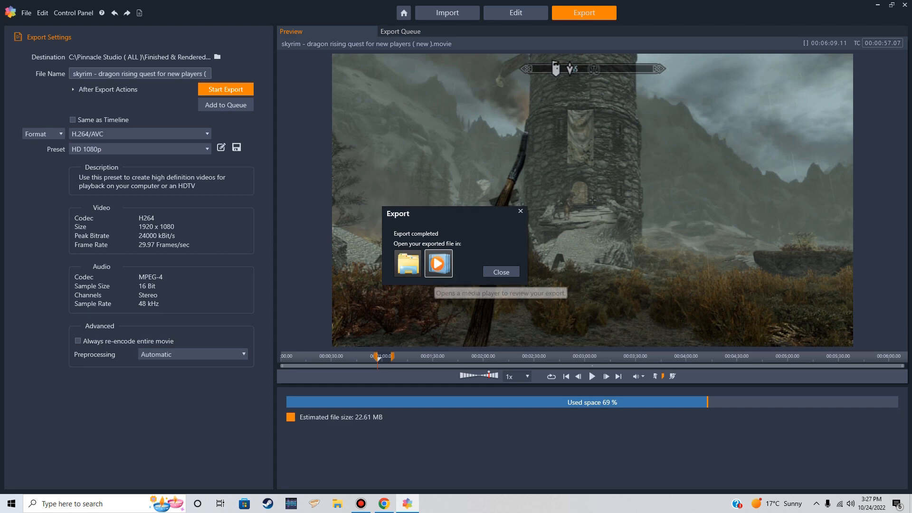
pyautogui.click(438, 266)
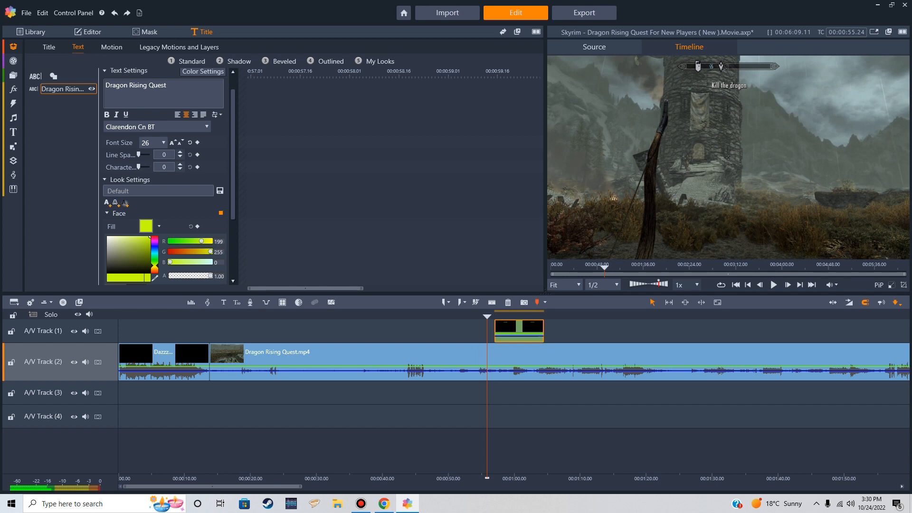
# Preview the Film/TV - Angelina, Jazz/Blues - After The Victory and World - White Water tracks in the SoundStage favorites
pyautogui.moveTo(13, 175)
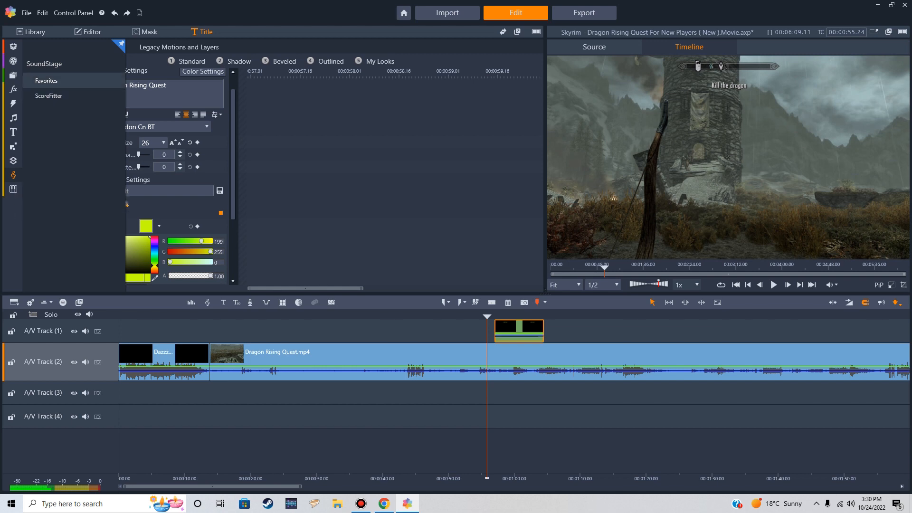
pyautogui.click(48, 82)
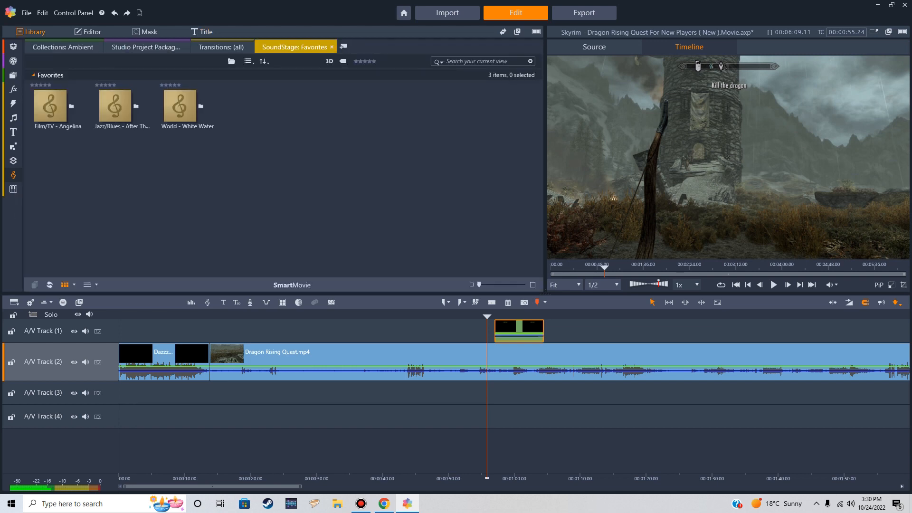
pyautogui.click(49, 115)
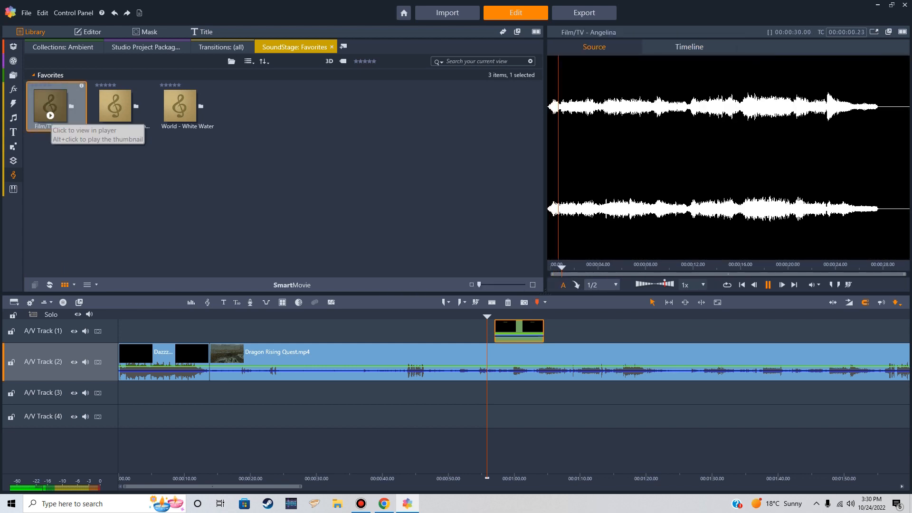
pyautogui.click(50, 115)
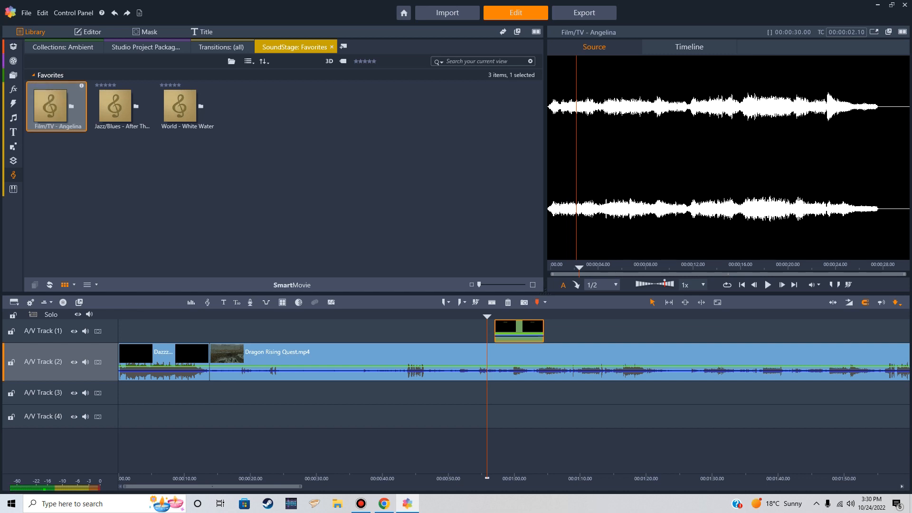
pyautogui.click(115, 115)
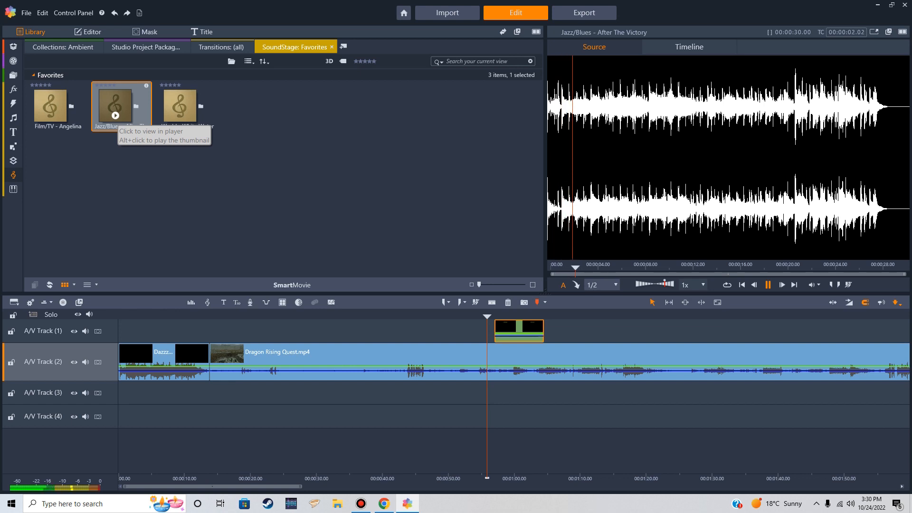
pyautogui.press('space')
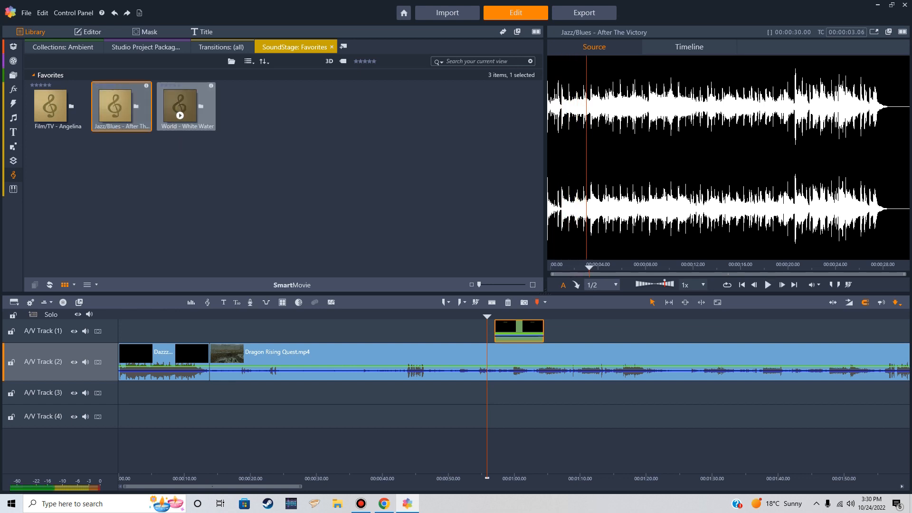
pyautogui.click(179, 114)
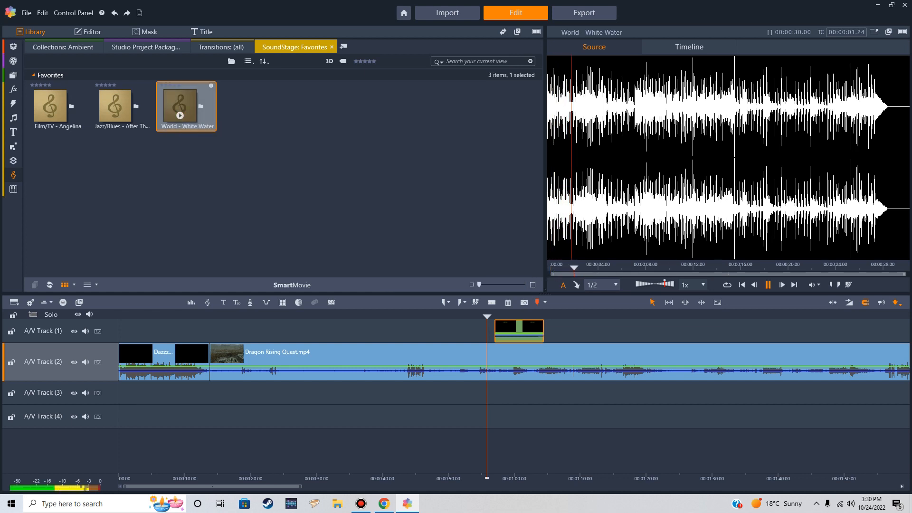
pyautogui.press('space')
pyautogui.click(50, 116)
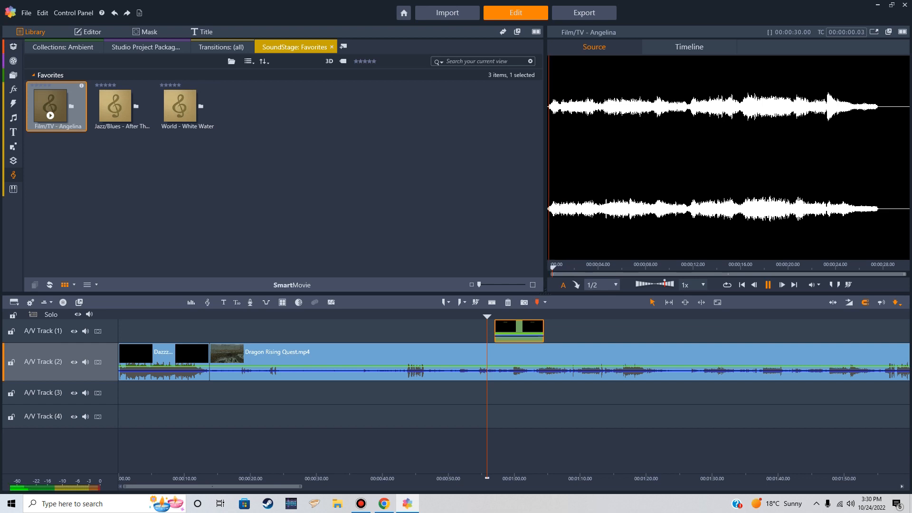
pyautogui.press('space')
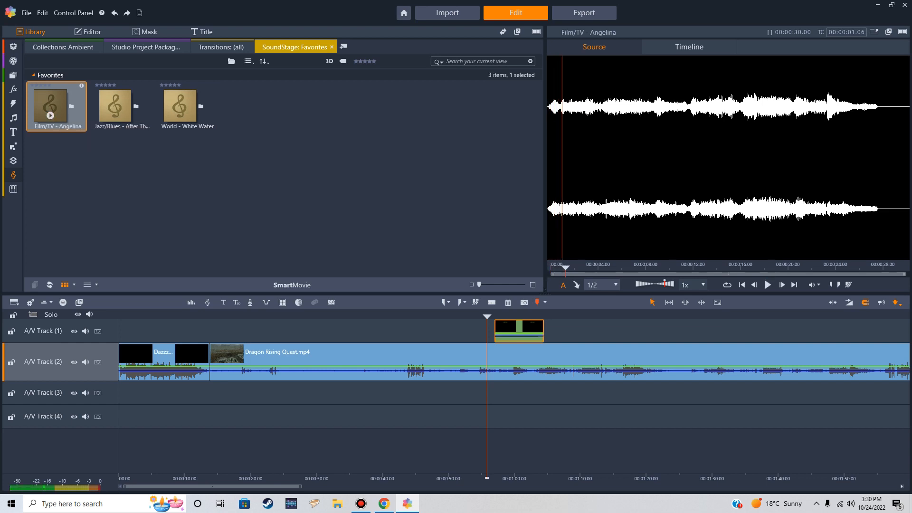
# Add Film/TV - Angelina to A/V Track (3) below the title clip, and shift its start to about 00:00:54.07
pyautogui.moveTo(51, 116); pyautogui.dragTo(366, 224)
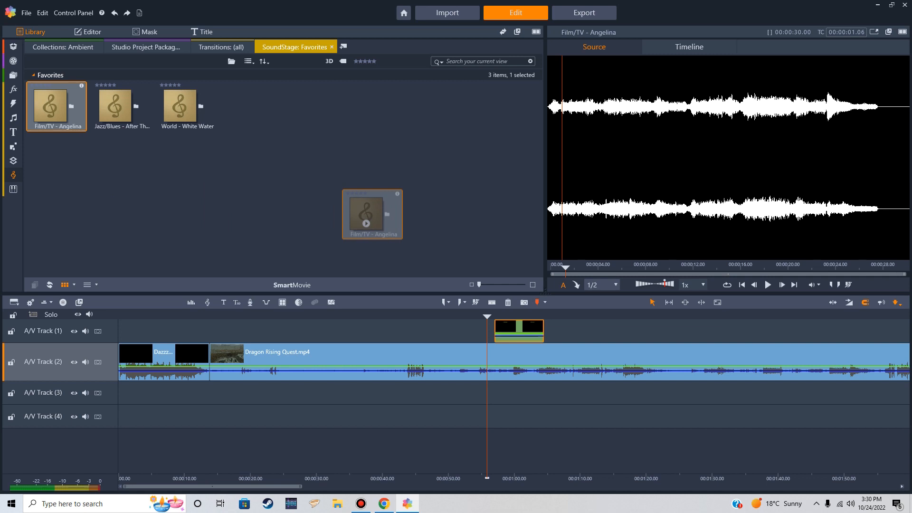
pyautogui.moveTo(365, 224); pyautogui.dragTo(496, 392)
pyautogui.moveTo(487, 317); pyautogui.dragTo(494, 317)
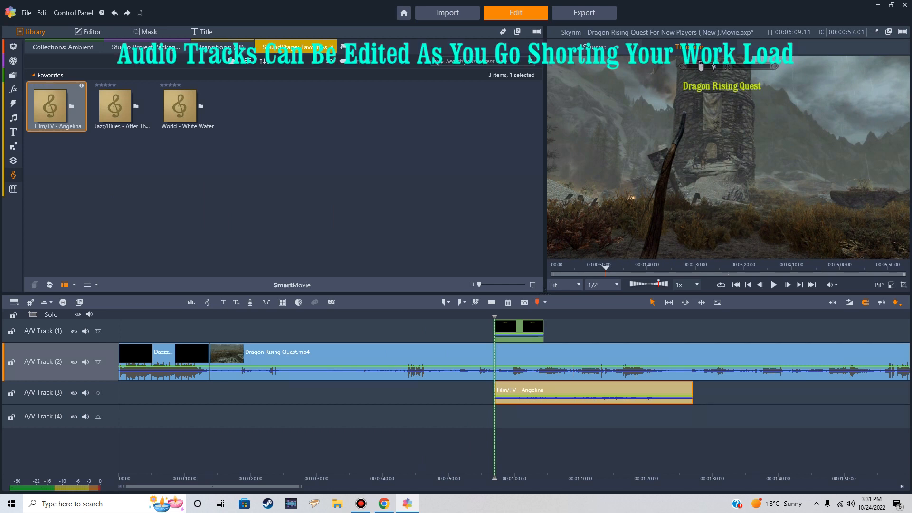
pyautogui.moveTo(495, 317); pyautogui.dragTo(478, 317)
pyautogui.moveTo(570, 393); pyautogui.dragTo(551, 393)
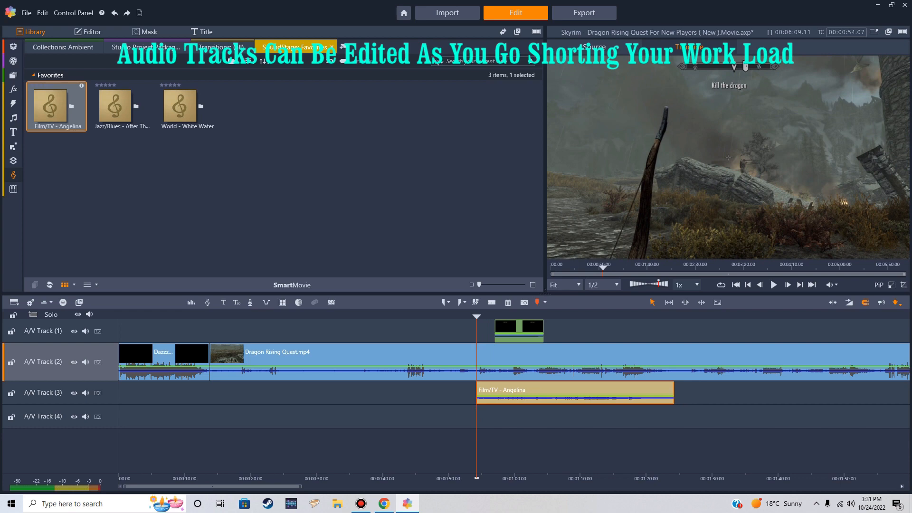
# Play the timeline from about 00:00:51.27, and add World - White Water to A/V Track (3) at about 00:01:37.14
pyautogui.moveTo(476, 317); pyautogui.dragTo(461, 317)
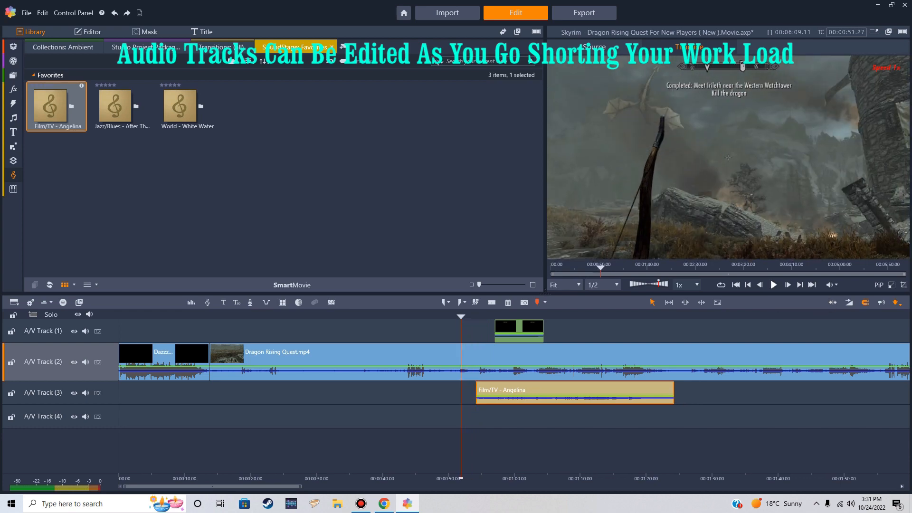
pyautogui.press('space')
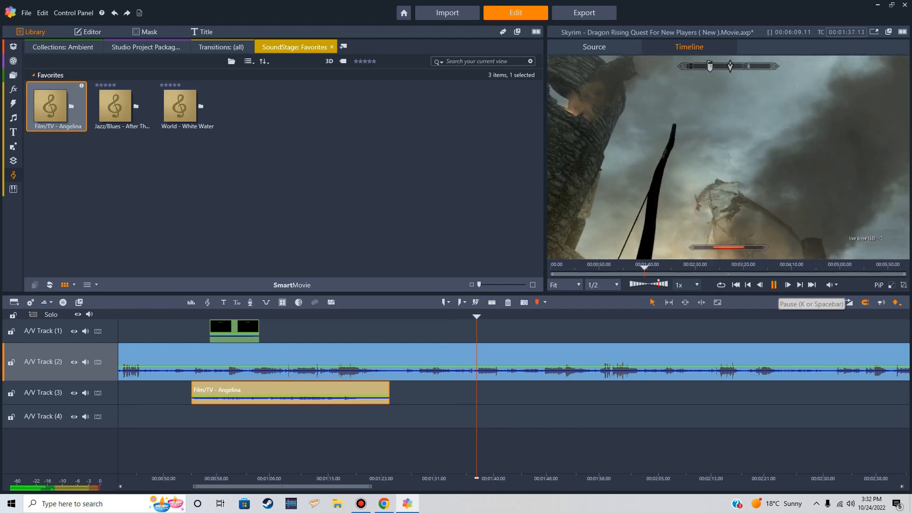
pyautogui.press('space')
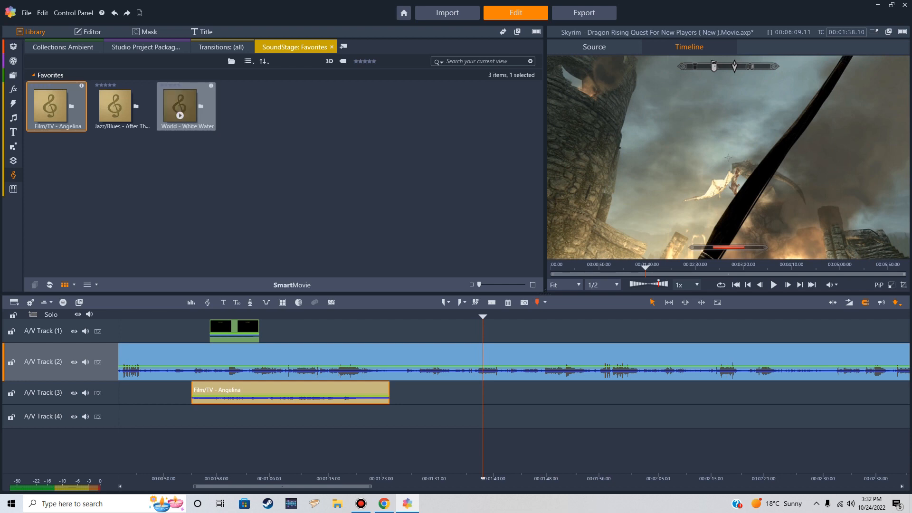
pyautogui.click(190, 119)
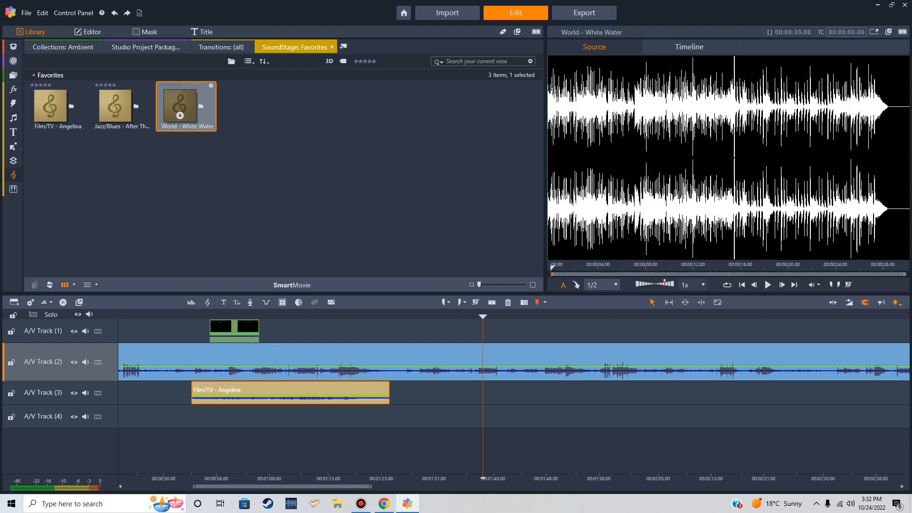
pyautogui.moveTo(190, 119); pyautogui.dragTo(480, 392)
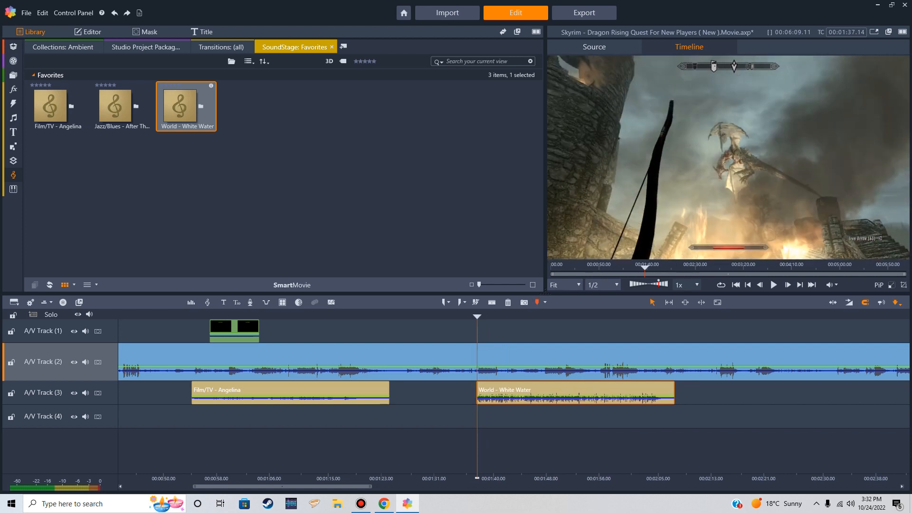
# Play the timeline from about 00:01:20.19, and extend the World - White Water clip's end to about 00:02:20.12
pyautogui.moveTo(477, 317); pyautogui.dragTo(366, 316)
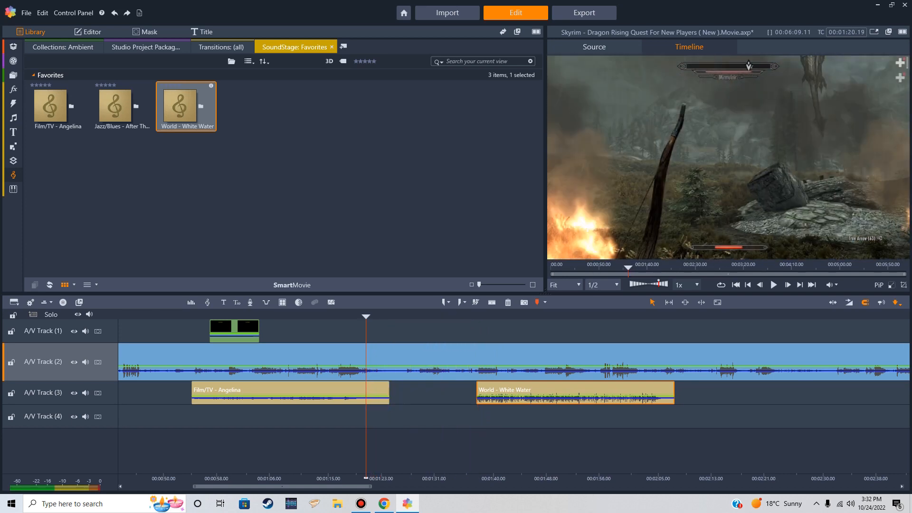
pyautogui.press('space')
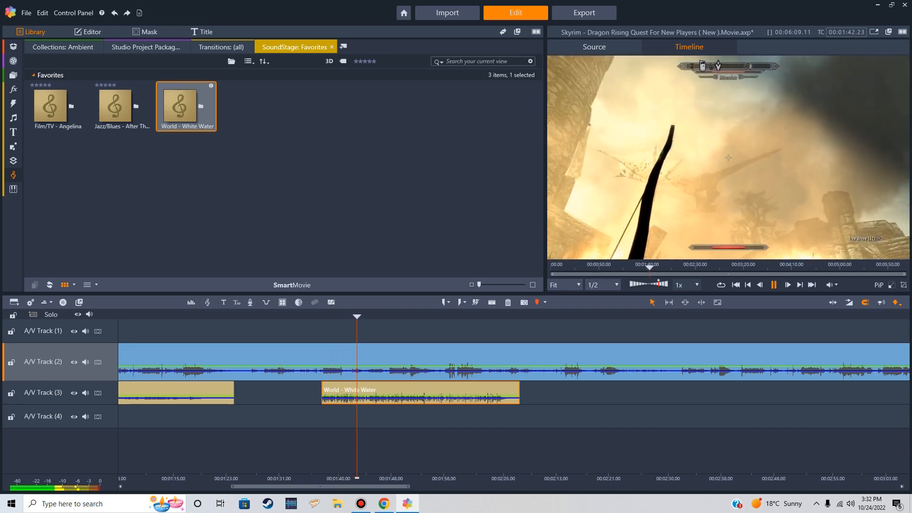
pyautogui.press('space')
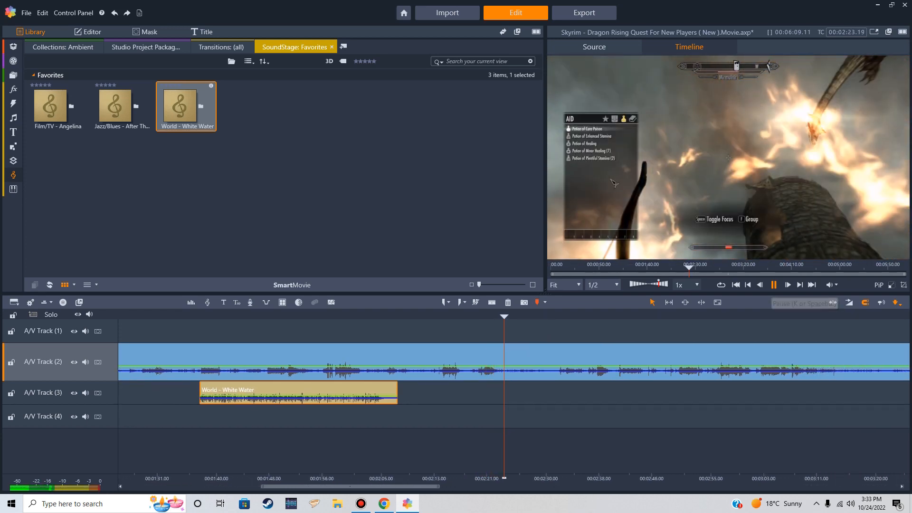
pyautogui.press('space')
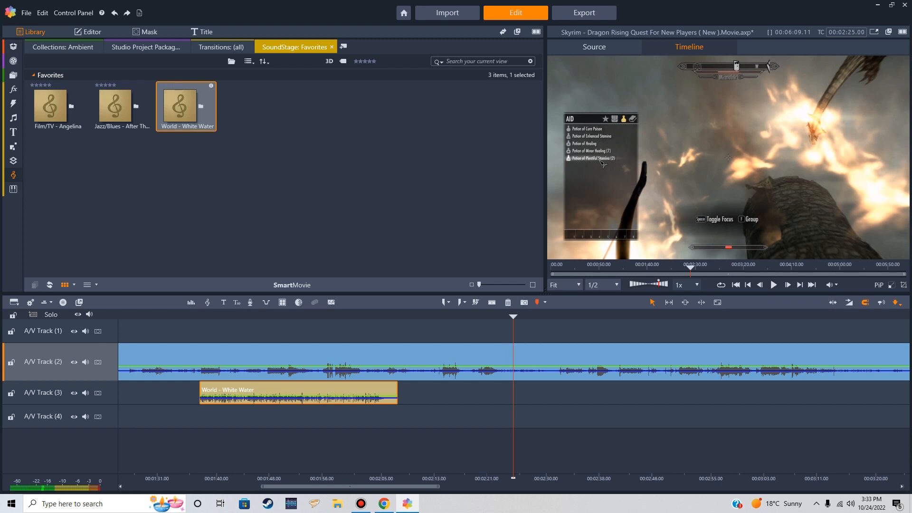
pyautogui.moveTo(513, 317); pyautogui.dragTo(488, 317)
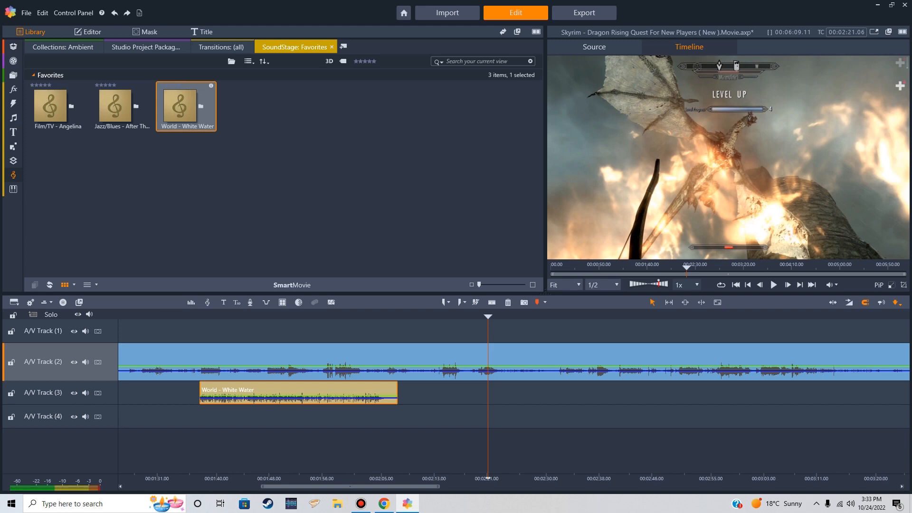
pyautogui.moveTo(397, 392); pyautogui.dragTo(483, 393)
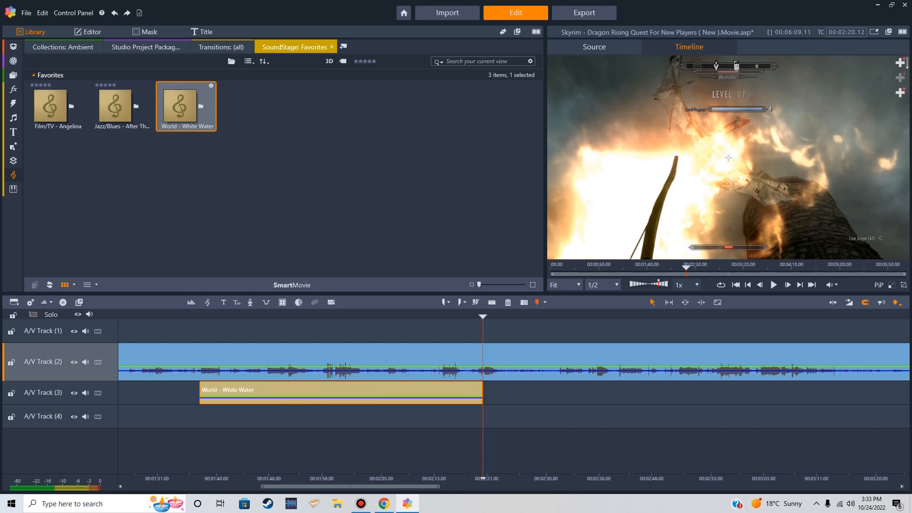
# Play from about 00:02:17.23, and add a second World - White Water clip to A/V Track (3) starting at about 00:02:36.21
pyautogui.moveTo(483, 317); pyautogui.dragTo(466, 317)
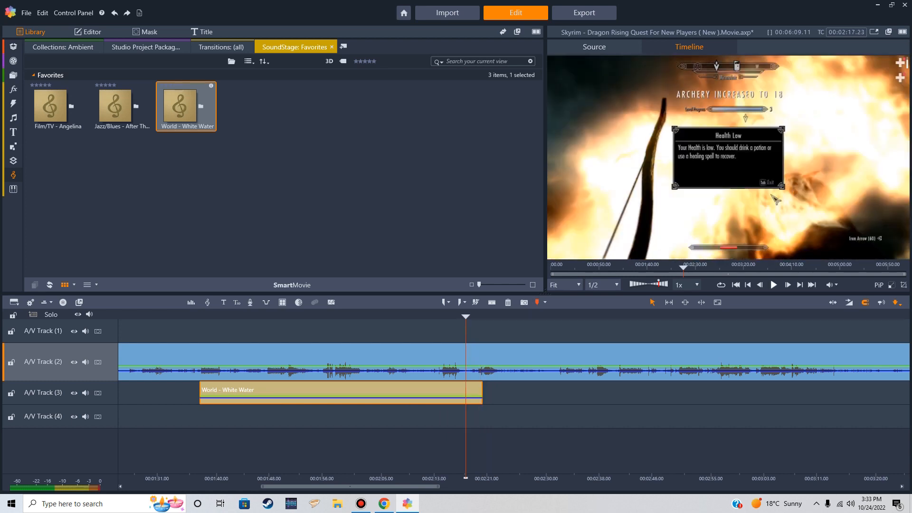
pyautogui.click(773, 284)
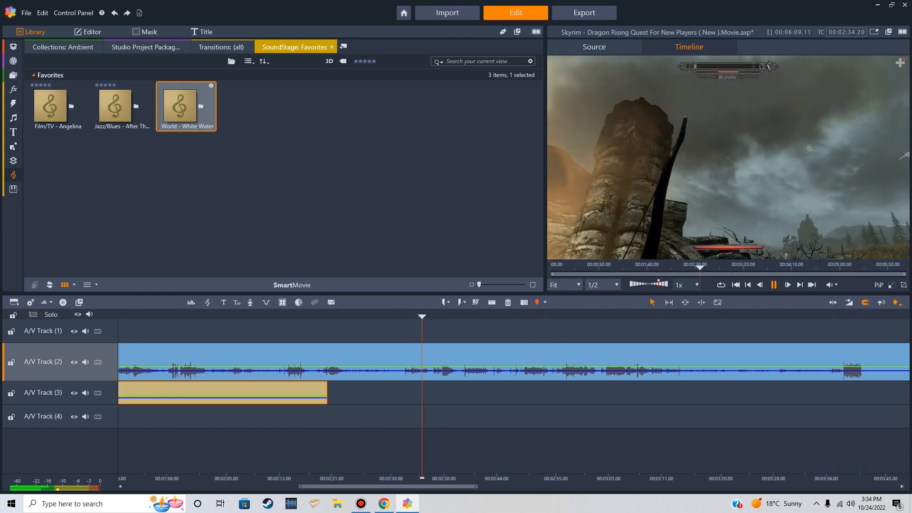
pyautogui.press('space')
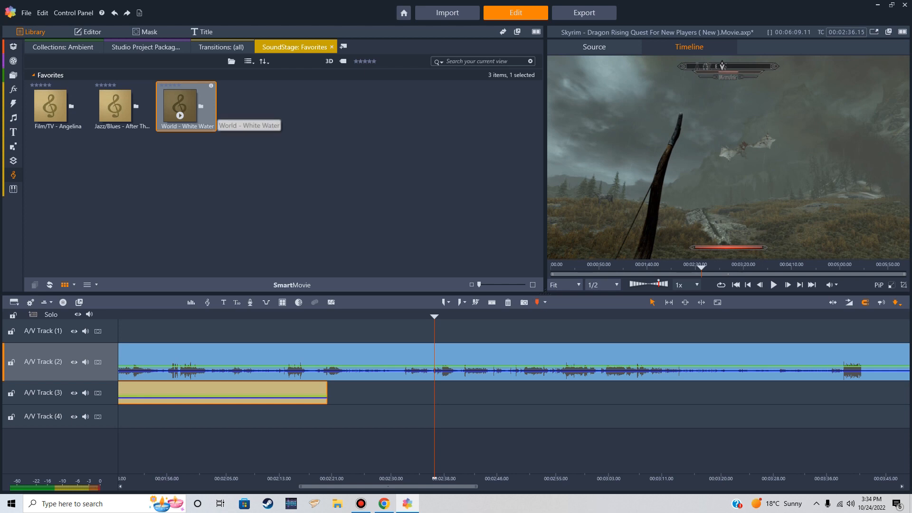
pyautogui.moveTo(180, 107); pyautogui.dragTo(489, 361)
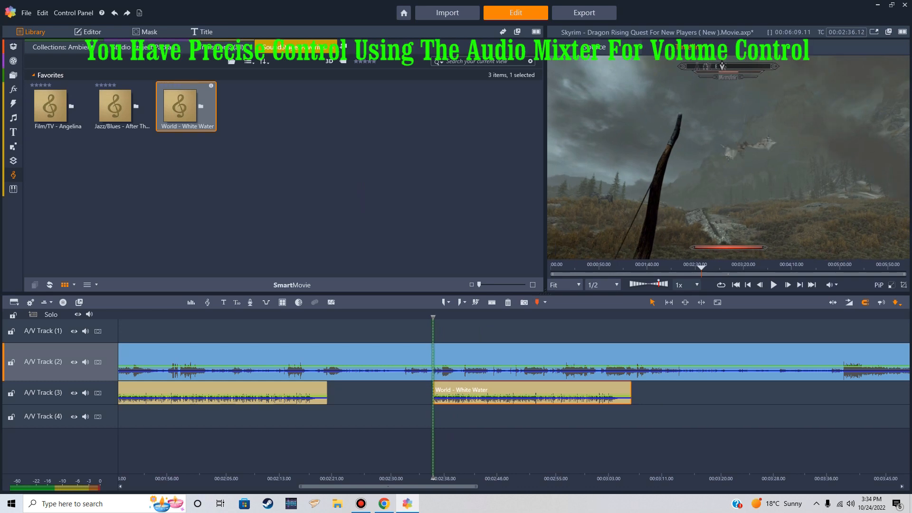
pyautogui.moveTo(434, 392); pyautogui.dragTo(436, 393)
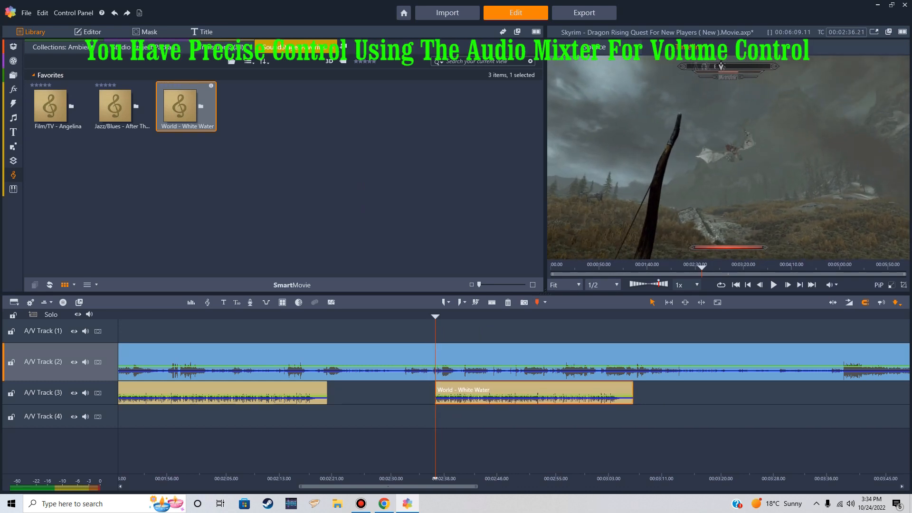
# Play the timeline from about 00:02:34.10 to review the second World - White Water clip's entry
pyautogui.moveTo(435, 317); pyautogui.dragTo(420, 317)
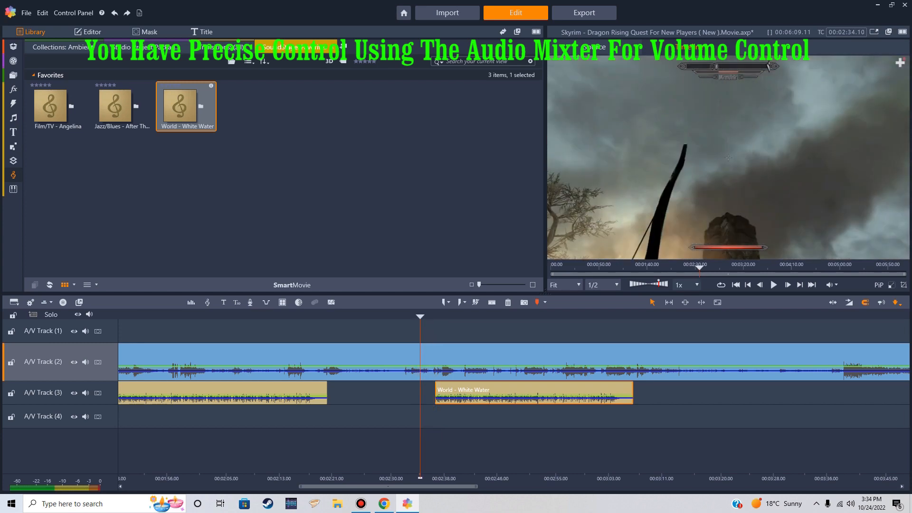
pyautogui.press('space')
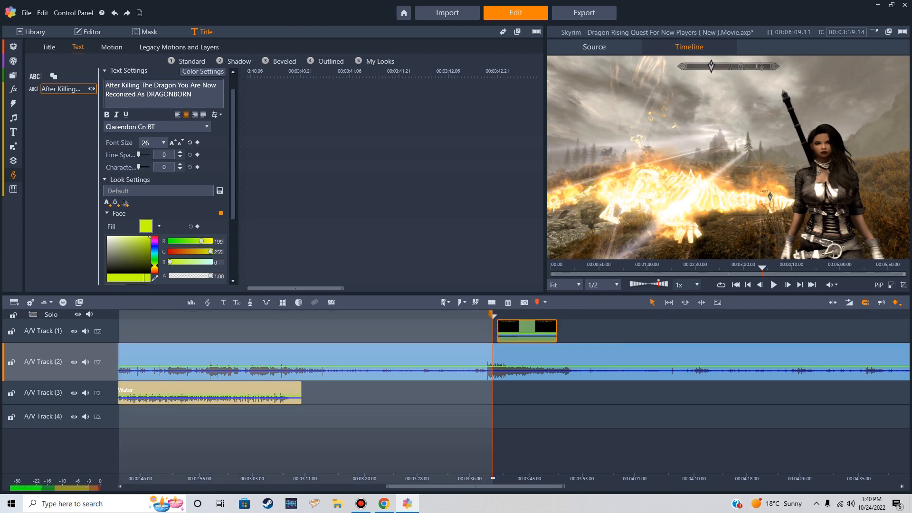
# Set the mark-out point at about 00:03:49.23 and export the marked section, overwriting the existing MP4 file
pyautogui.moveTo(494, 316); pyautogui.dragTo(561, 316)
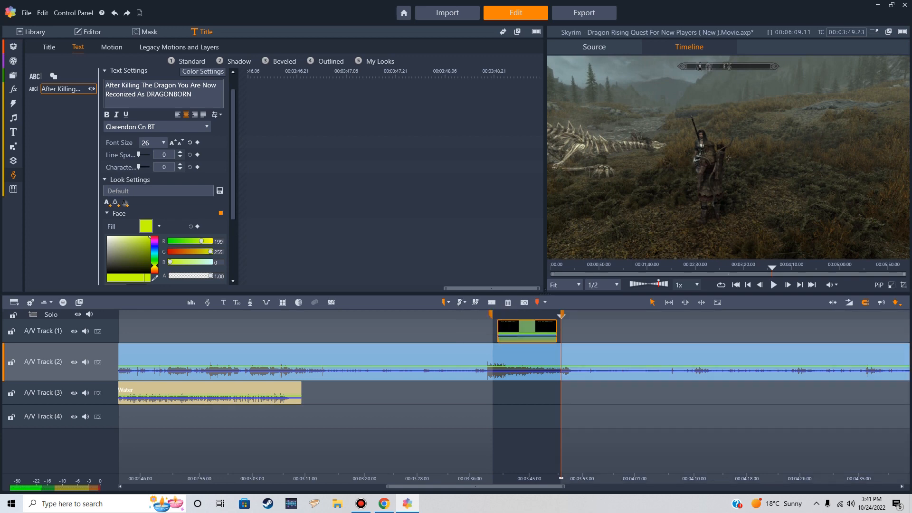
pyautogui.click(581, 14)
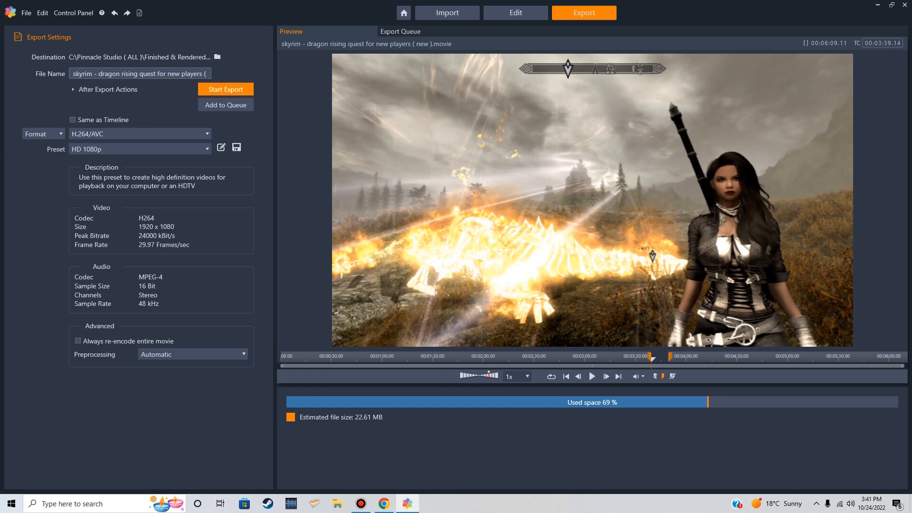
pyautogui.click(226, 89)
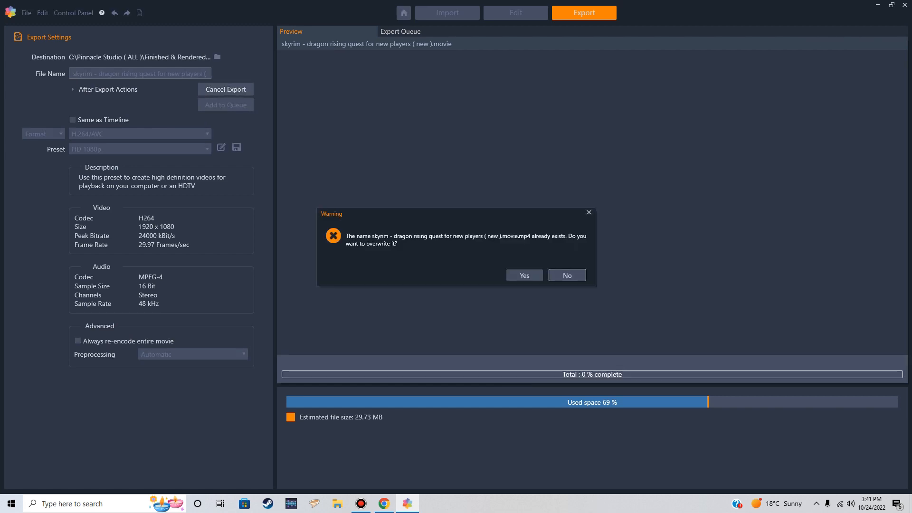
pyautogui.click(525, 276)
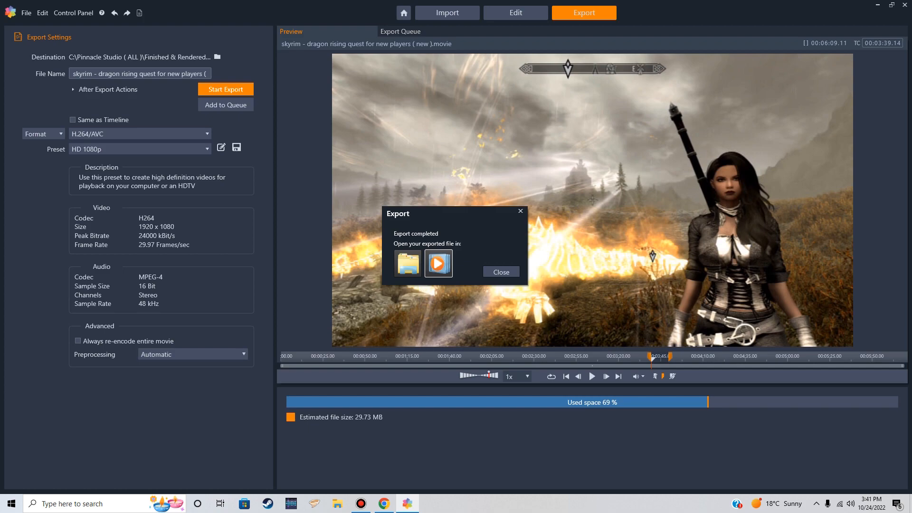
# Play the exported section in the media player to check the DRAGONBORN title, and close the player
pyautogui.click(438, 263)
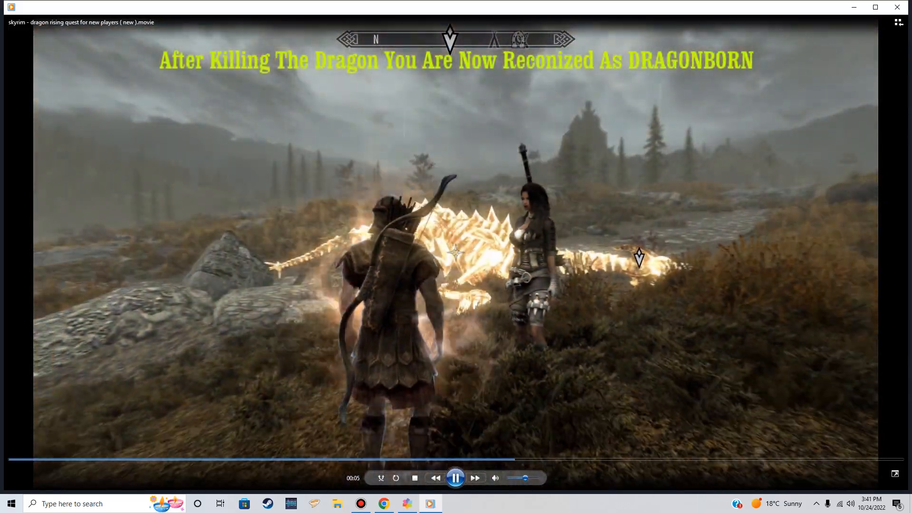
pyautogui.press('space')
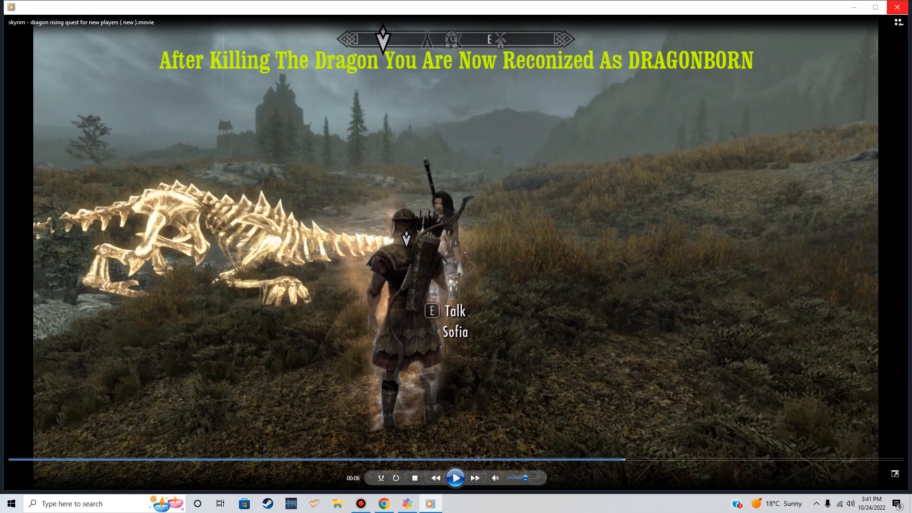
pyautogui.click(897, 8)
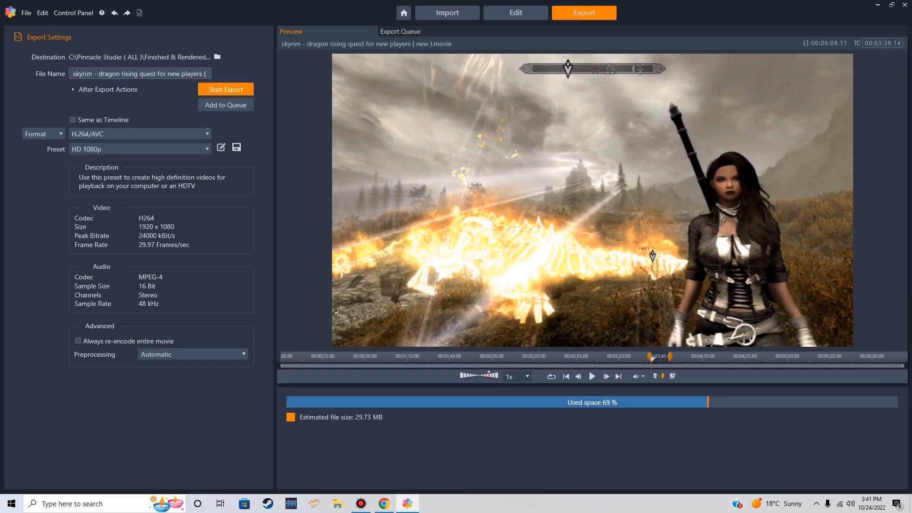
# Return to editing the movie and clear the timeline's mark-in and mark-out points
pyautogui.click(516, 13)
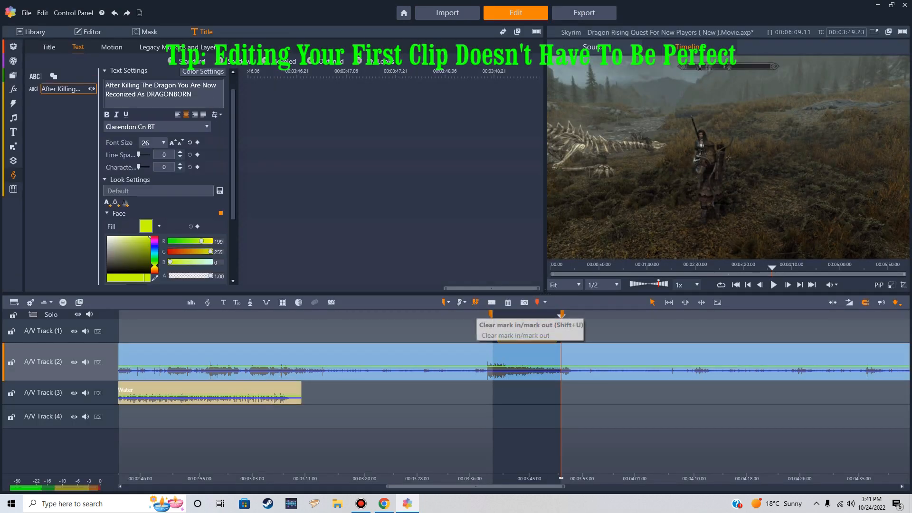
pyautogui.click(475, 302)
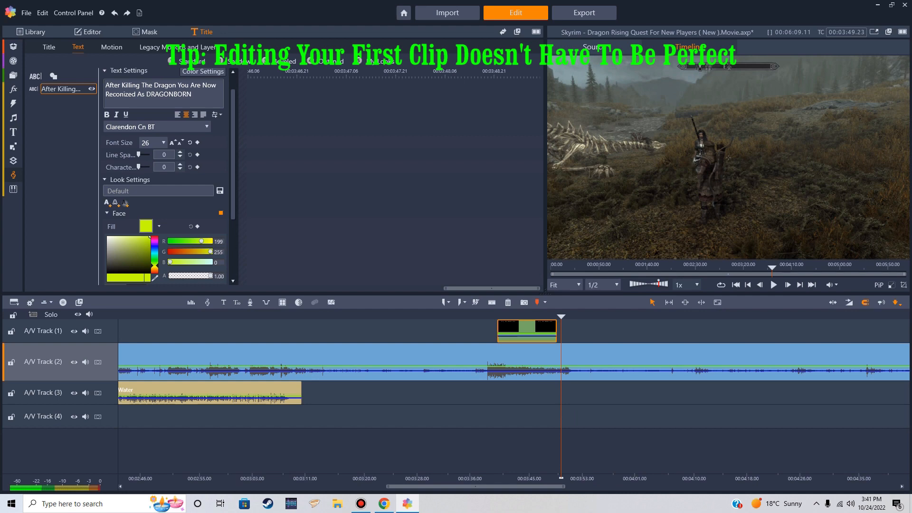
# Inspect the Dragon Rising Quest and DRAGONBORN titles in the title editor, and move the playhead to about 00:03:56.05
pyautogui.doubleClick(527, 329)
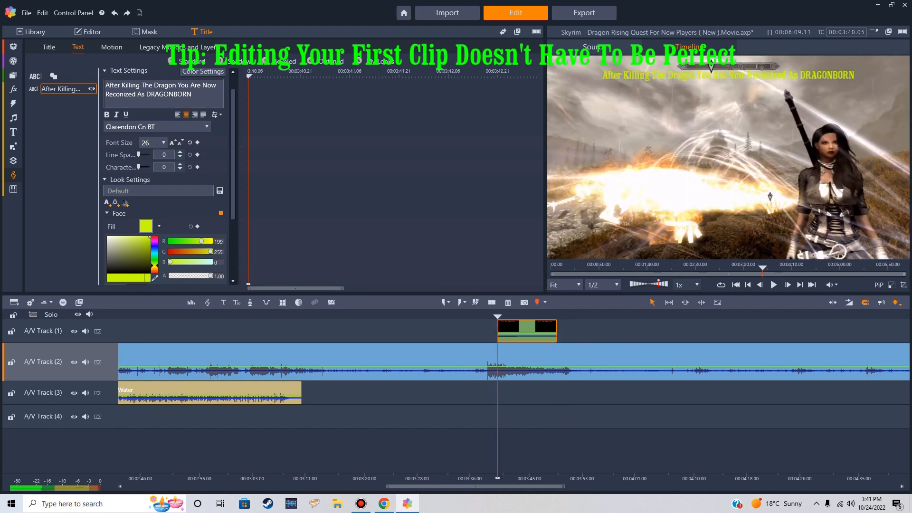
pyautogui.moveTo(475, 486); pyautogui.dragTo(250, 486)
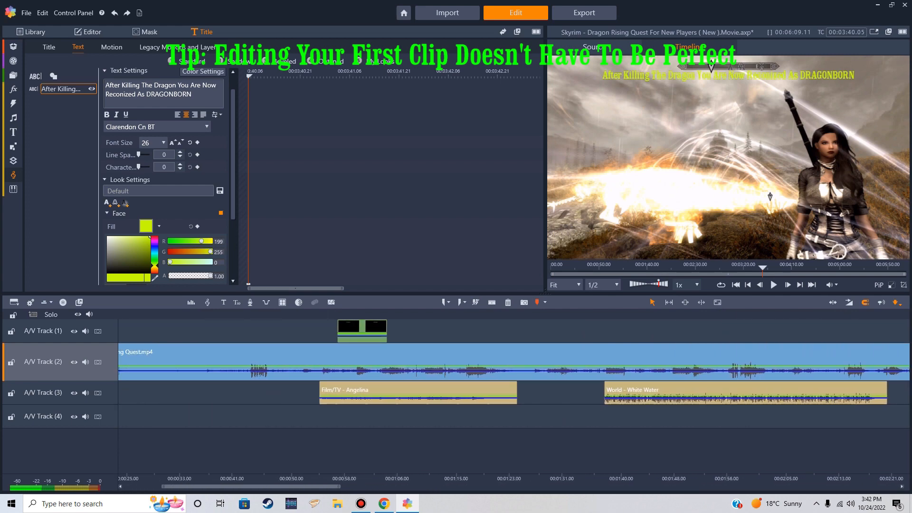
pyautogui.doubleClick(364, 336)
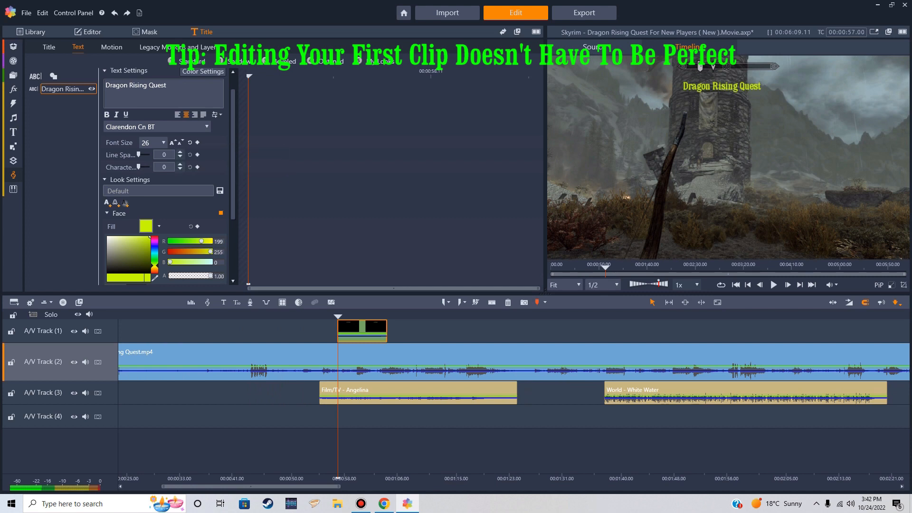
pyautogui.moveTo(334, 487); pyautogui.dragTo(573, 486)
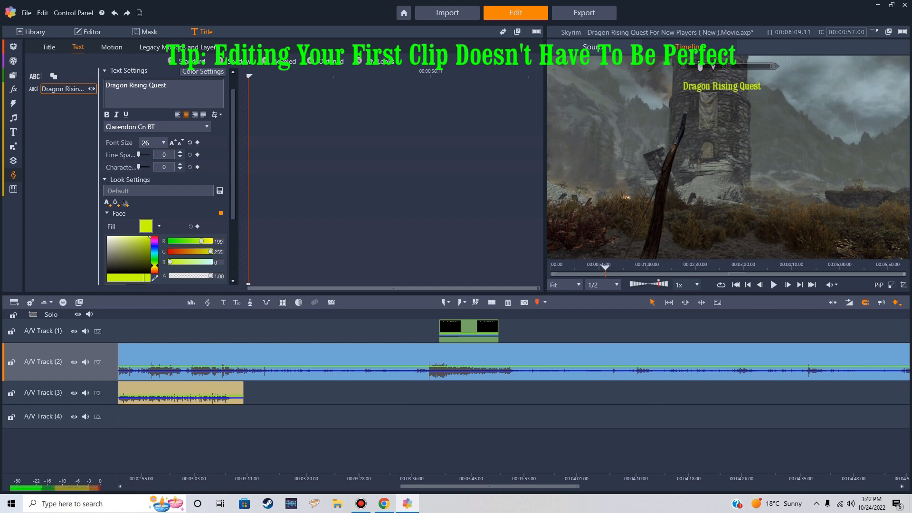
pyautogui.doubleClick(471, 334)
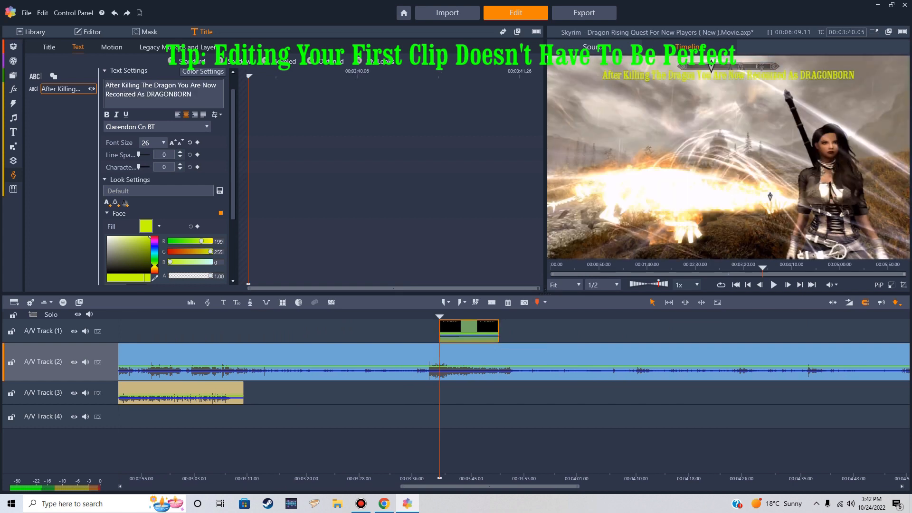
pyautogui.moveTo(439, 317); pyautogui.dragTo(545, 317)
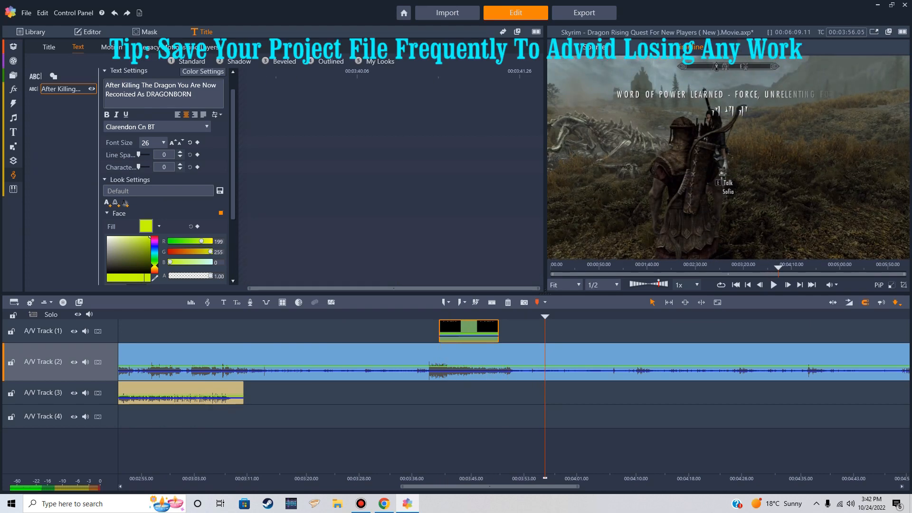
# Save the movie as Skyrim - Dragon Rising Quest For New Players ( New ).Movie in Project Directory, replacing the existing file
pyautogui.click(26, 13)
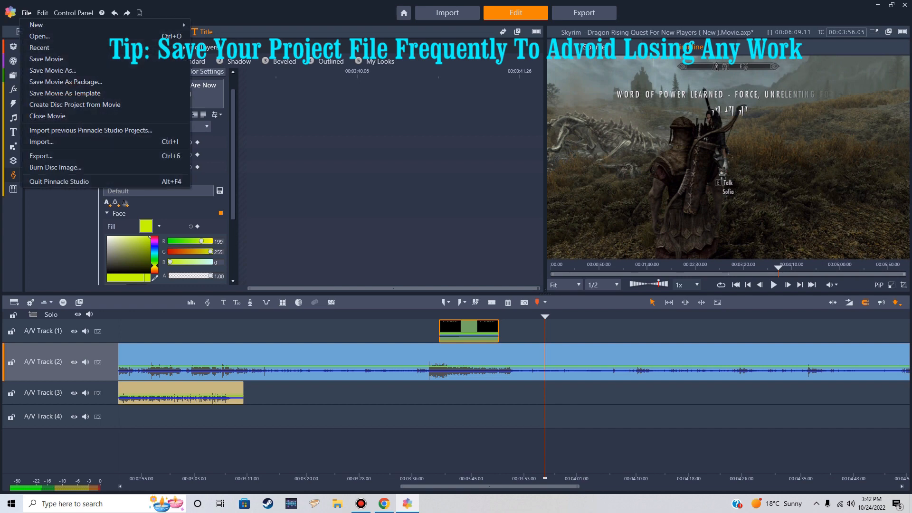
pyautogui.click(52, 70)
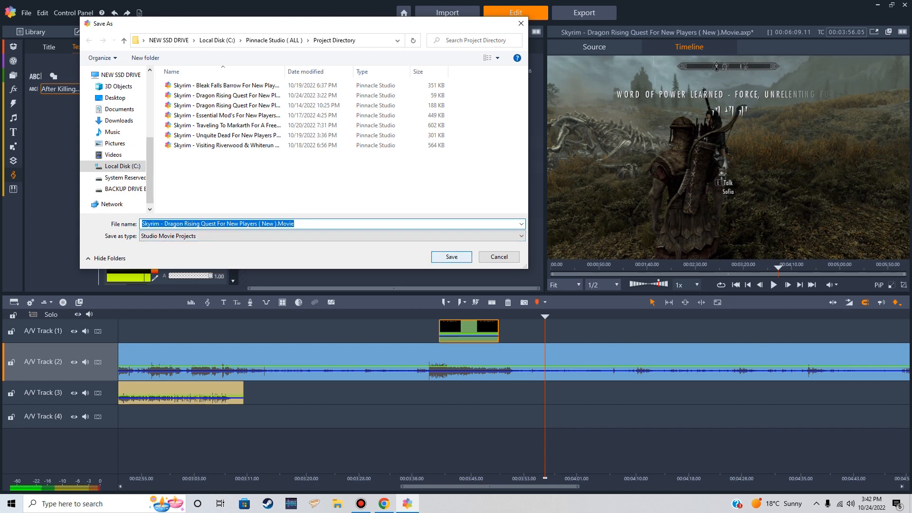
pyautogui.press('Return')
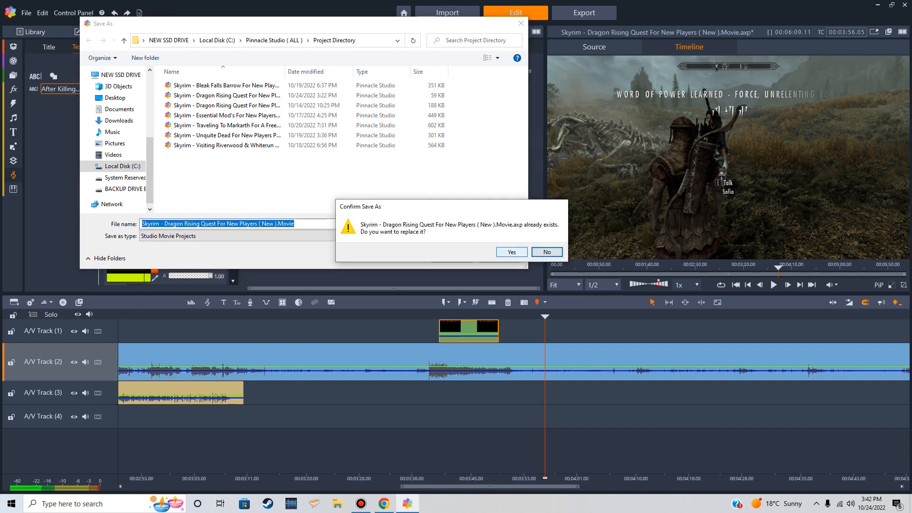
pyautogui.press('Return')
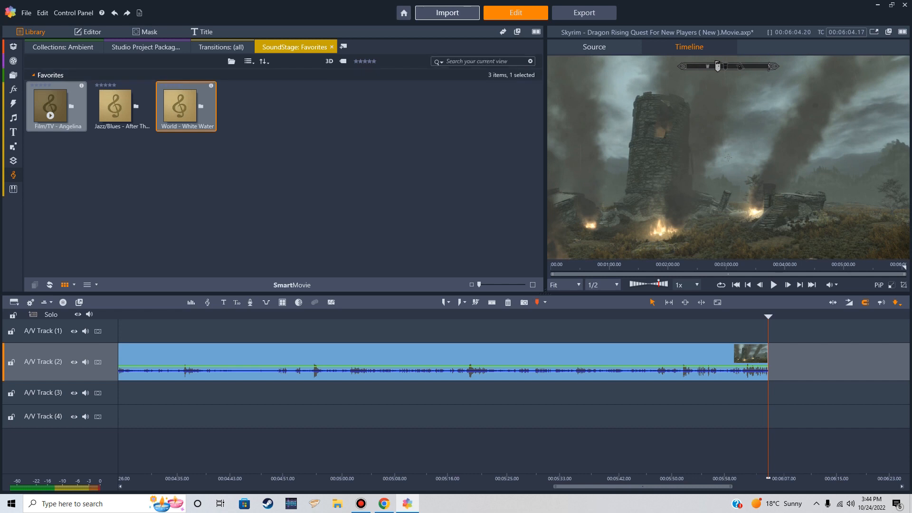
# Preview both outro videos in the Gaming Outro Clips folder among the files available for import
pyautogui.click(447, 13)
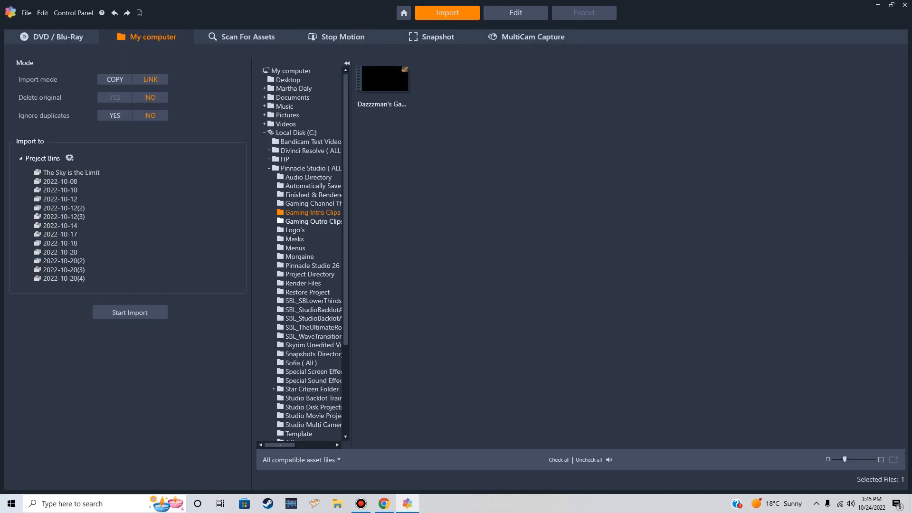
pyautogui.click(313, 221)
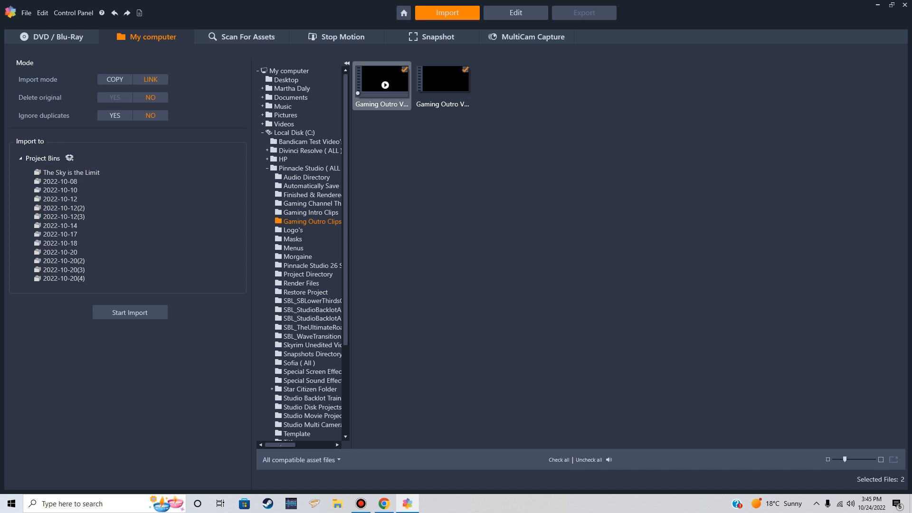
pyautogui.click(386, 85)
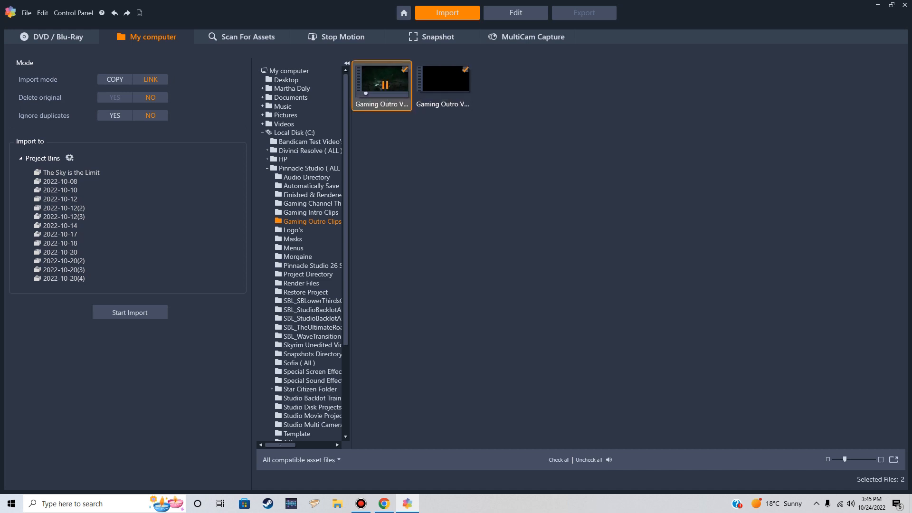
pyautogui.click(385, 85)
pyautogui.moveTo(446, 85)
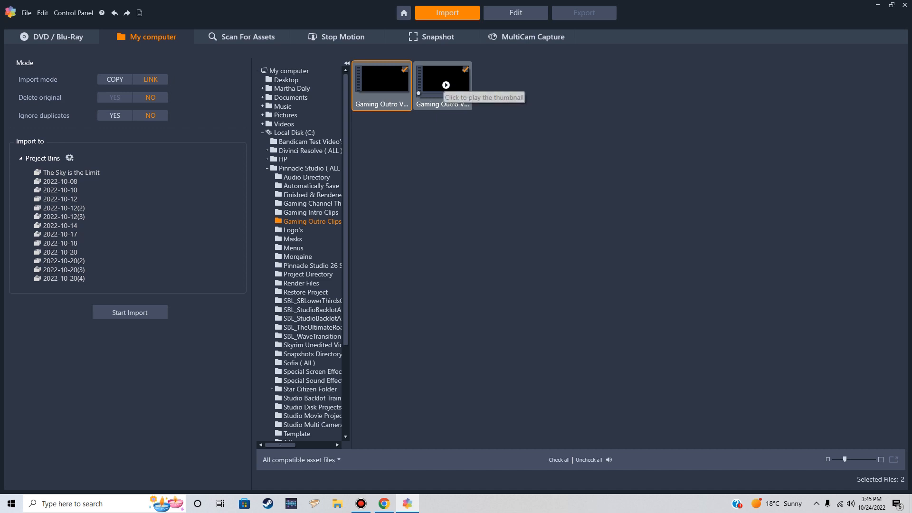
pyautogui.click(446, 85)
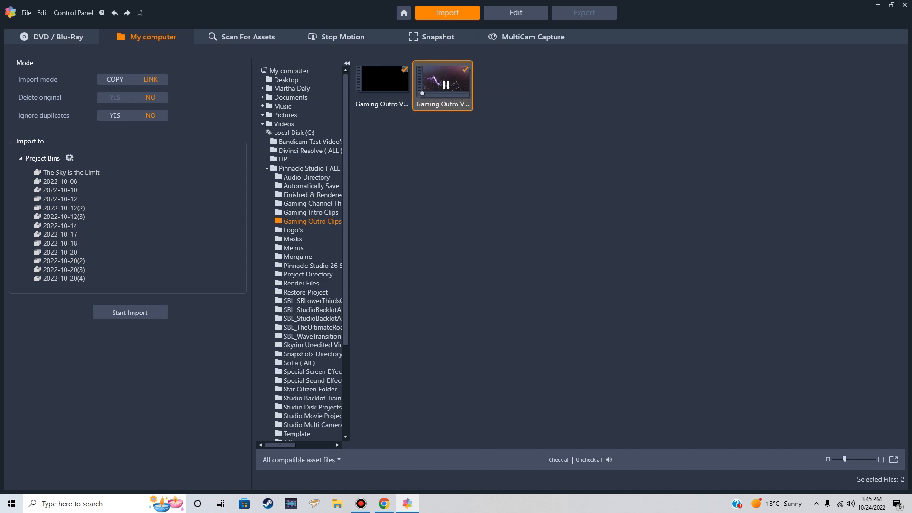
pyautogui.click(446, 85)
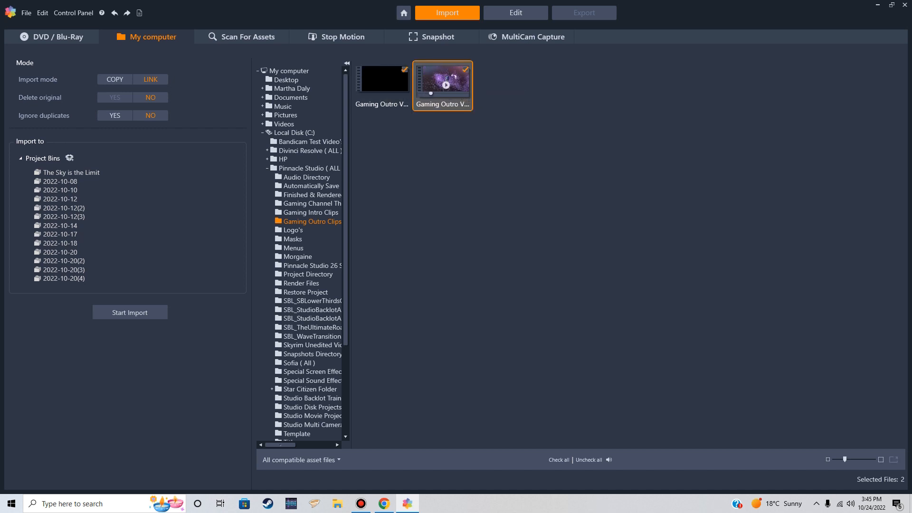
# Import only the second outro video, Gaming Outro Video # 01 ( Use ), and send it to the end of A/V Track (2)
pyautogui.click(405, 69)
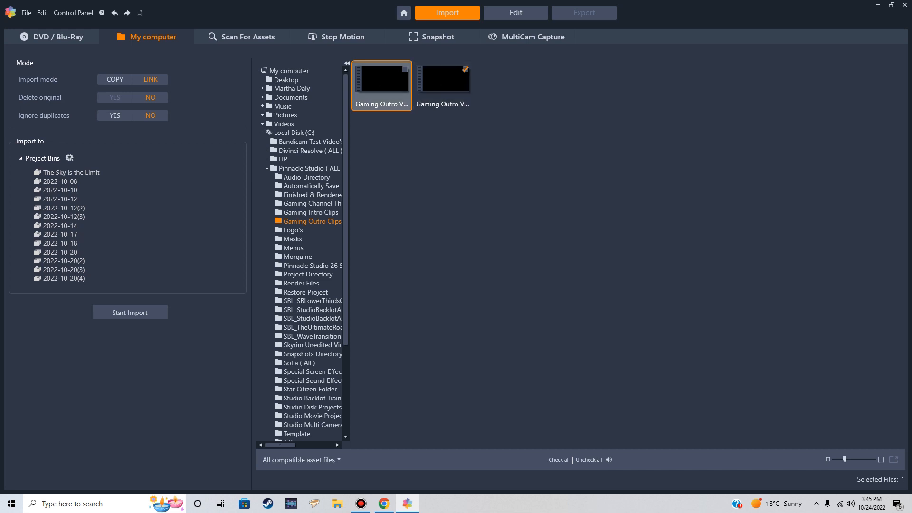
pyautogui.click(130, 313)
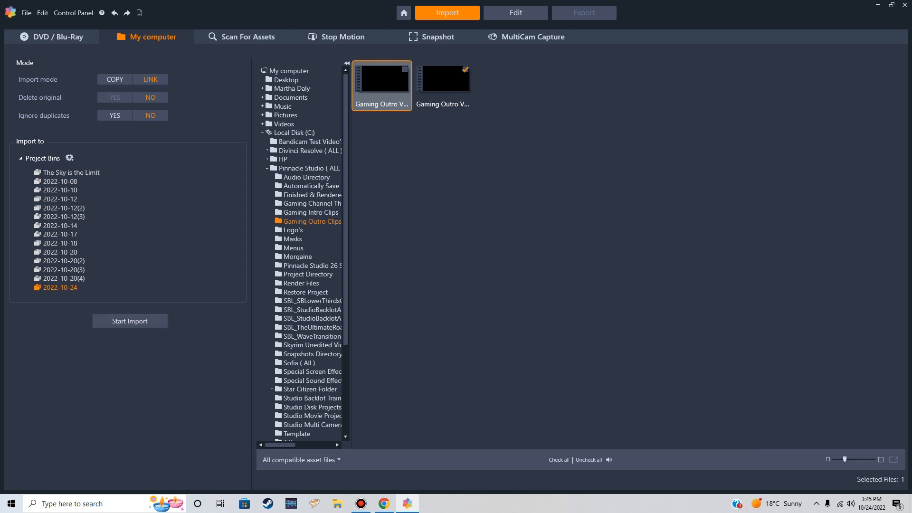
pyautogui.click(516, 12)
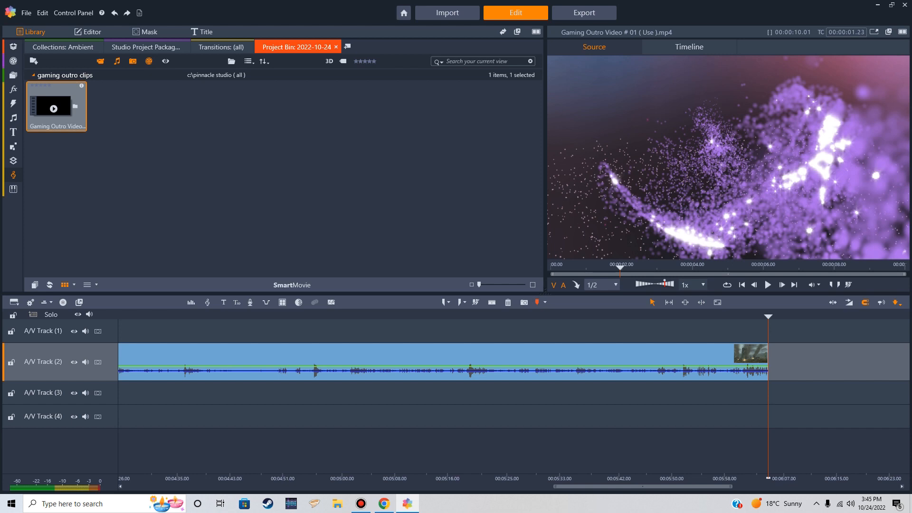
pyautogui.rightClick(62, 90)
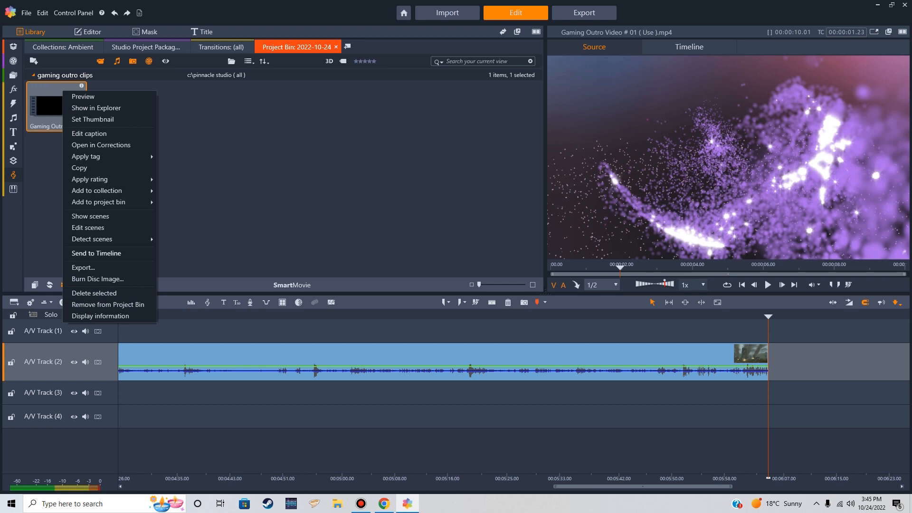
pyautogui.click(96, 253)
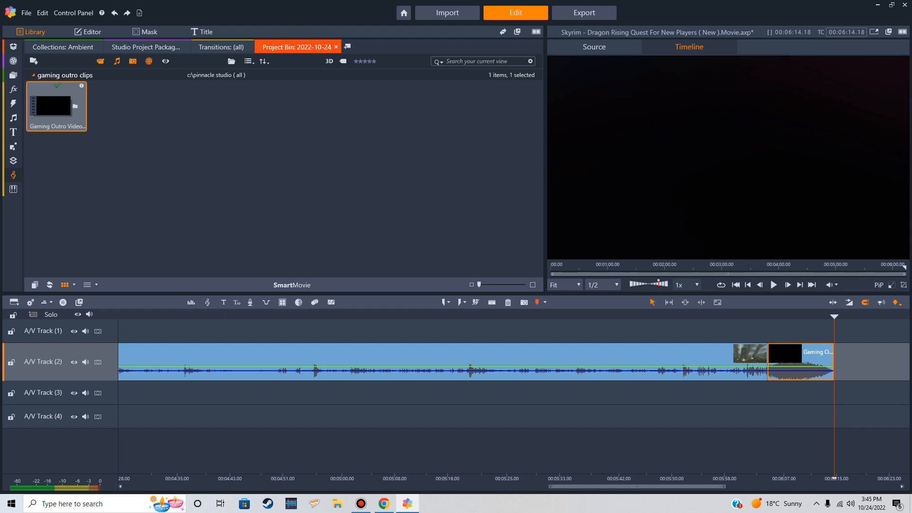
# Play the timeline from about 00:06:03.14 through the join into the outro clip, and pause at about 00:06:11.04
pyautogui.moveTo(834, 479); pyautogui.dragTo(760, 478)
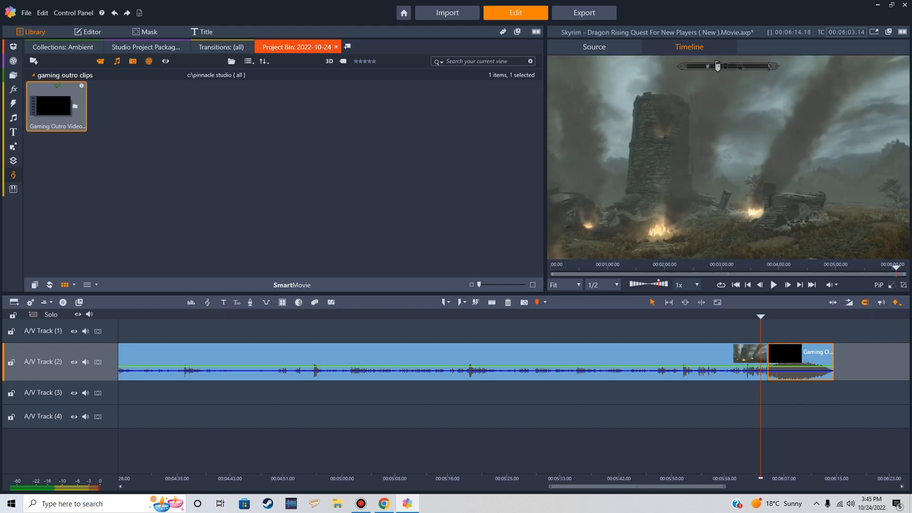
pyautogui.press('space')
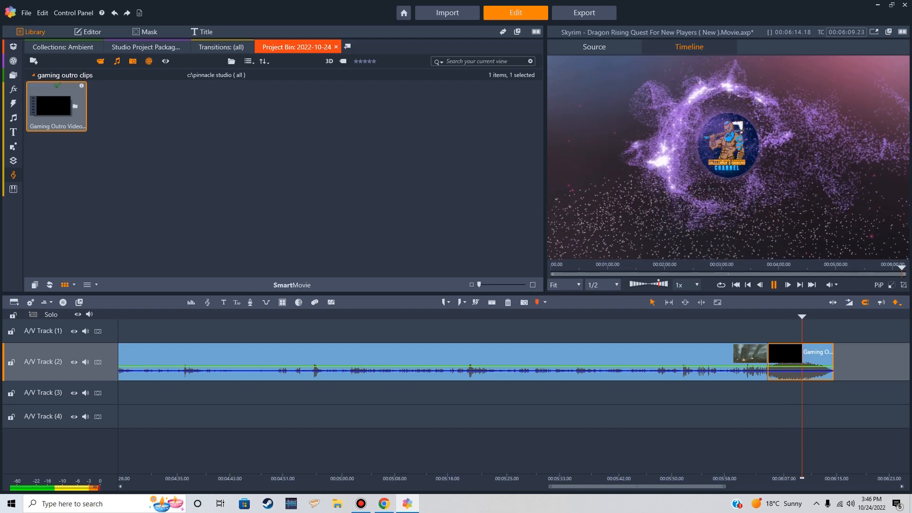
pyautogui.press('space')
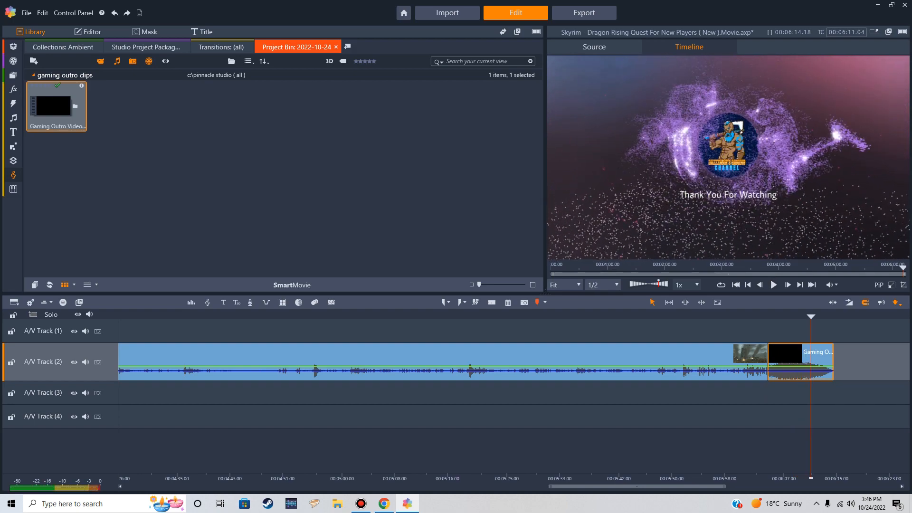
# Play the intro clip on A/V Track (2) from the start of the timeline to check its sound level
pyautogui.click(736, 285)
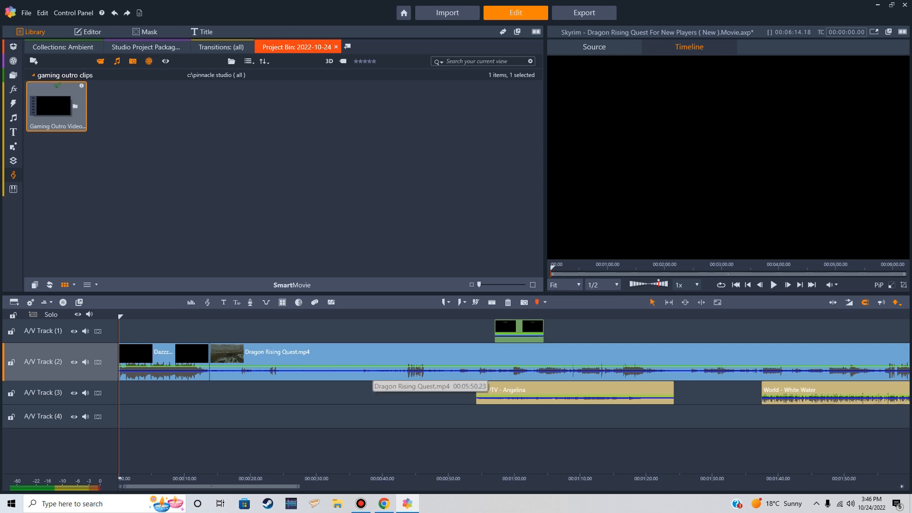
pyautogui.click(373, 371)
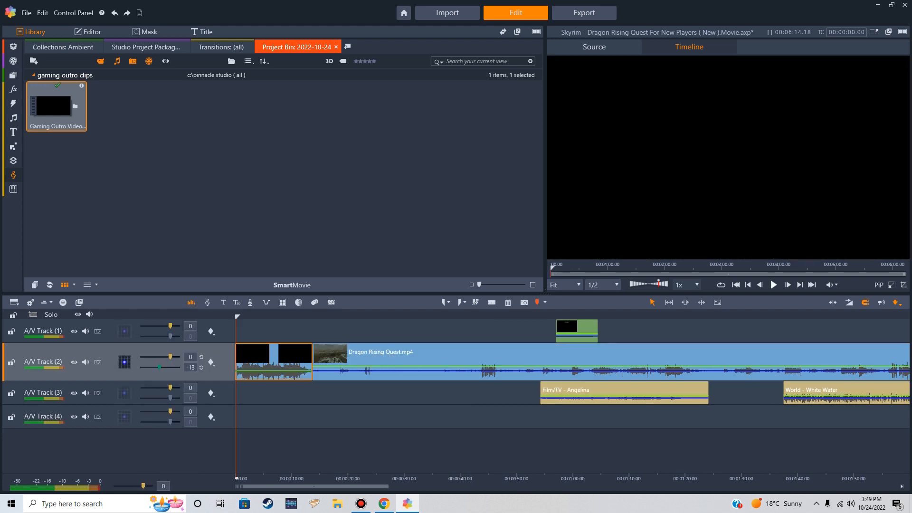
pyautogui.click(774, 285)
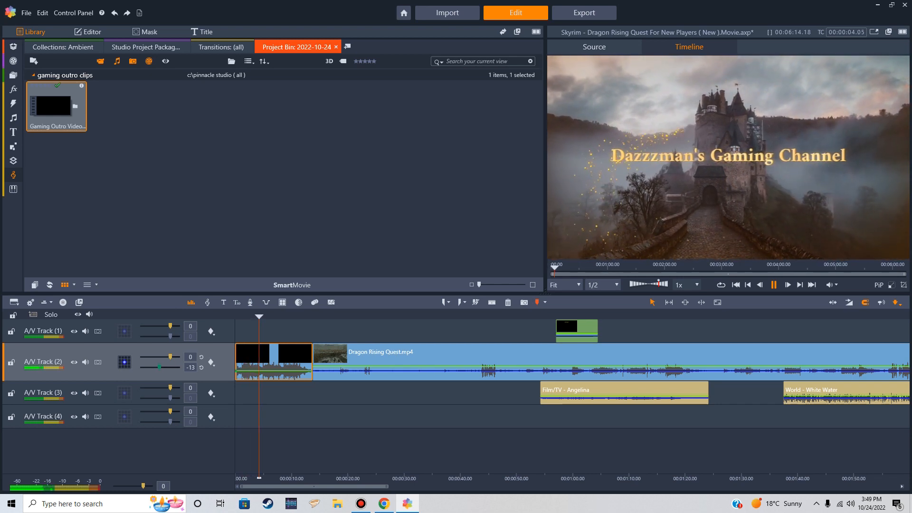
pyautogui.click(774, 284)
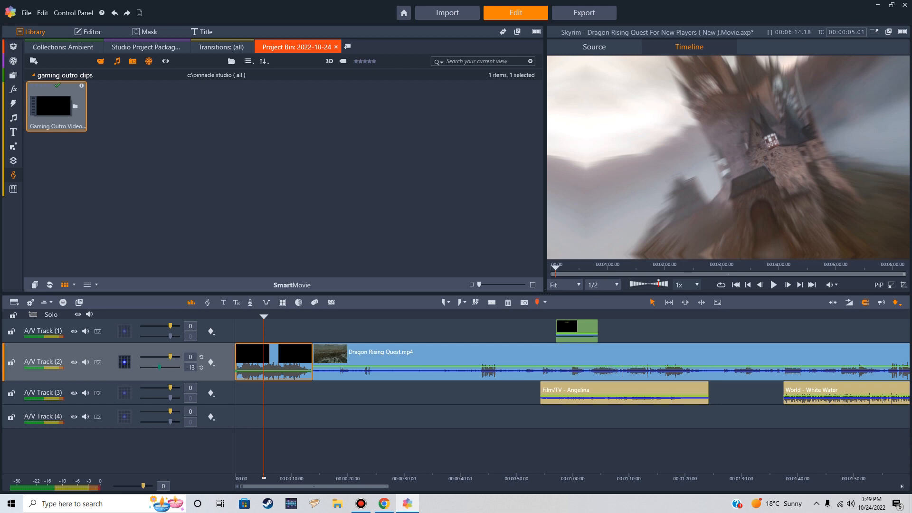
pyautogui.press('space')
# Play across the join from the intro into Dragon Rising Quest.mp4, starting from 00:00:13.08 and again from 00:00:13.25
pyautogui.moveTo(311, 317); pyautogui.dragTo(310, 317)
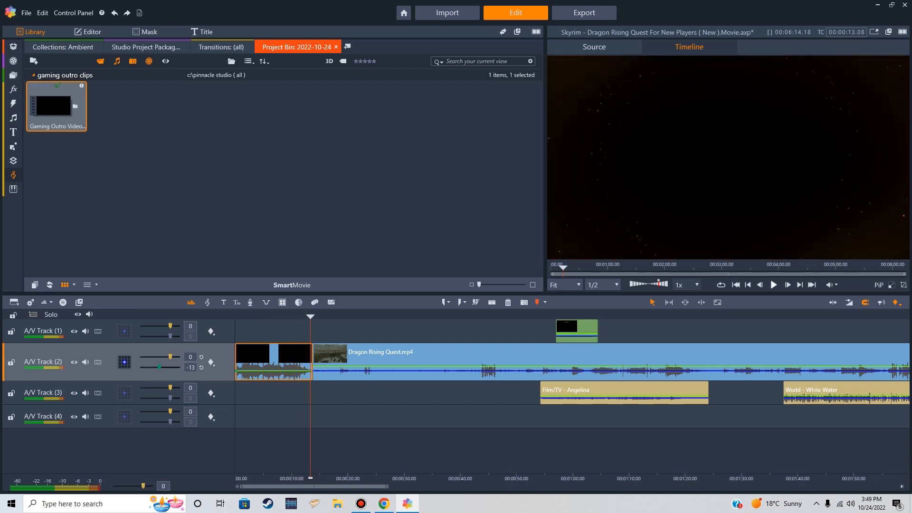
pyautogui.click(773, 285)
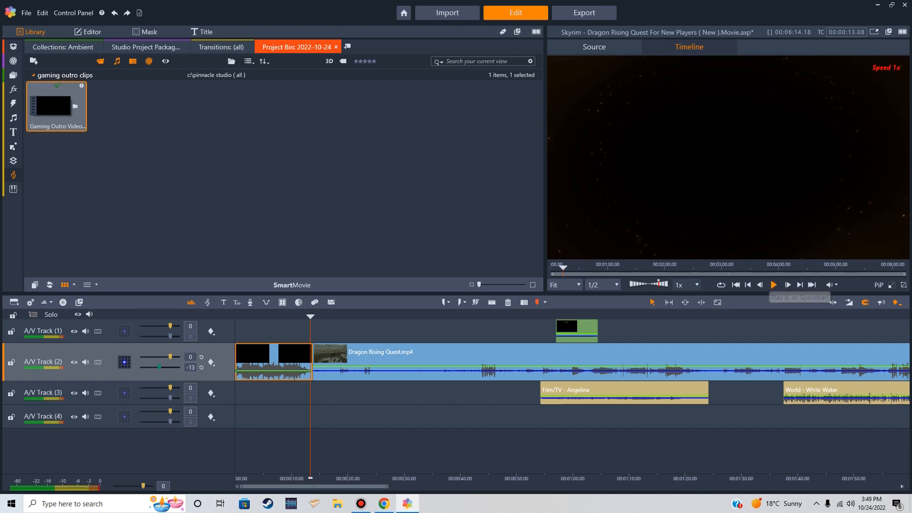
pyautogui.press('space')
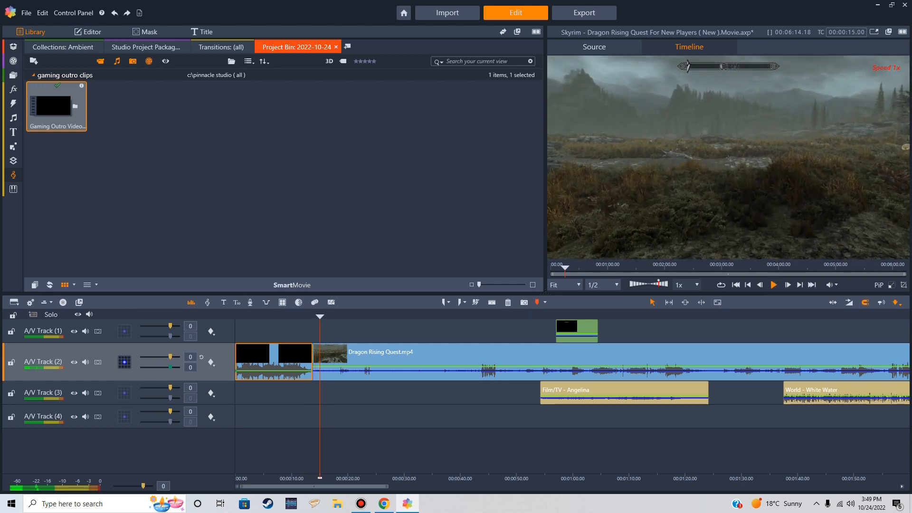
pyautogui.moveTo(320, 316); pyautogui.dragTo(313, 317)
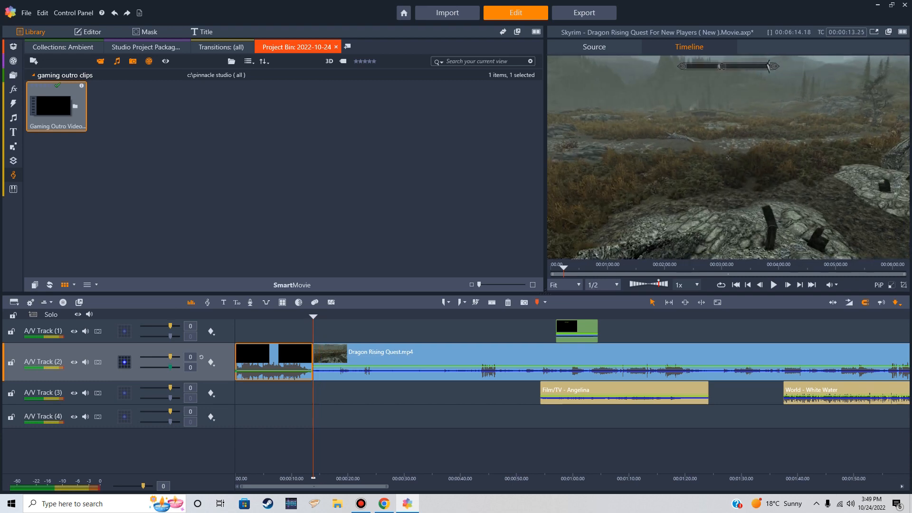
pyautogui.click(774, 285)
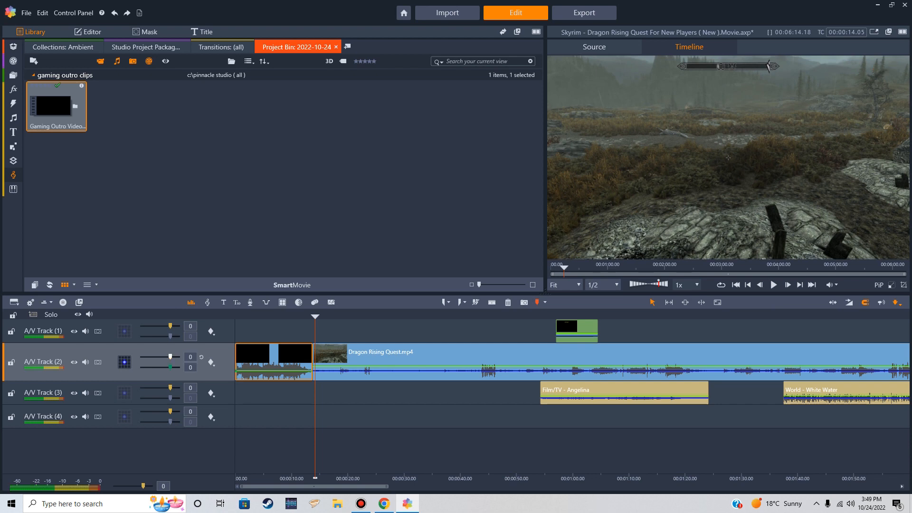
# Try a volume of -7 on A/V Track (2), and return it to 0
pyautogui.moveTo(170, 356); pyautogui.dragTo(167, 357)
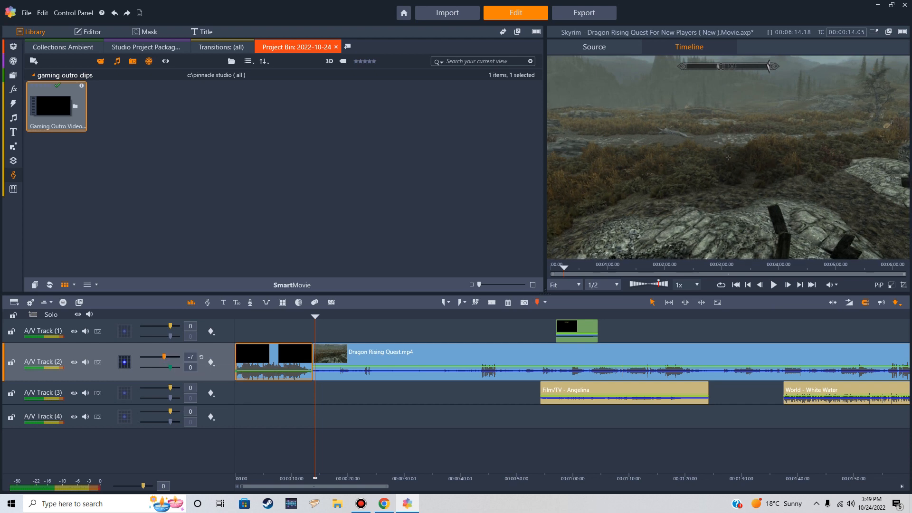
pyautogui.moveTo(164, 357); pyautogui.dragTo(171, 357)
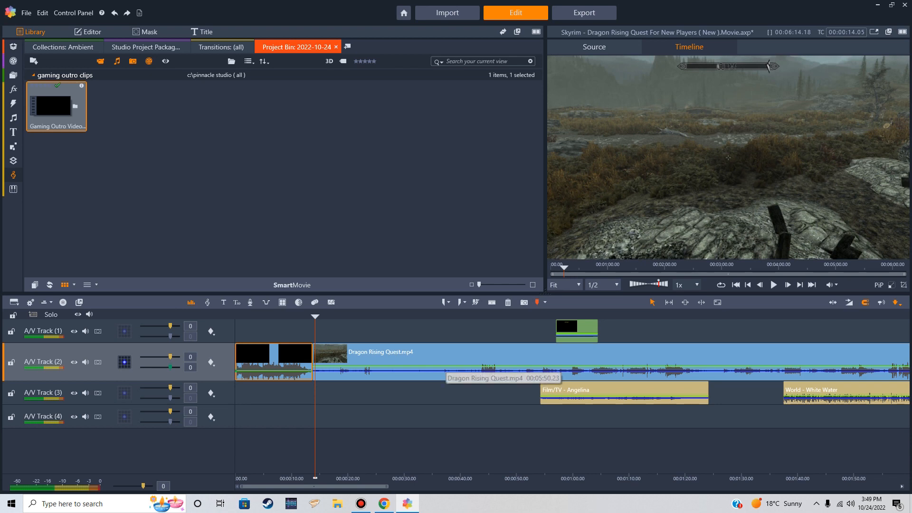
# Select the Dragon Rising Quest.mp4 clip and play from 00:00:13.20 at the end of the intro to 00:00:14.05
pyautogui.click(447, 364)
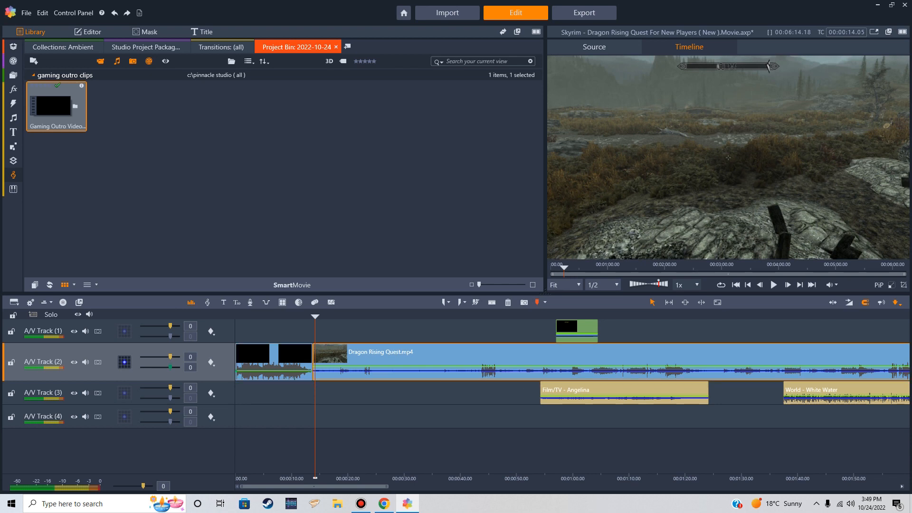
pyautogui.moveTo(315, 317); pyautogui.dragTo(312, 317)
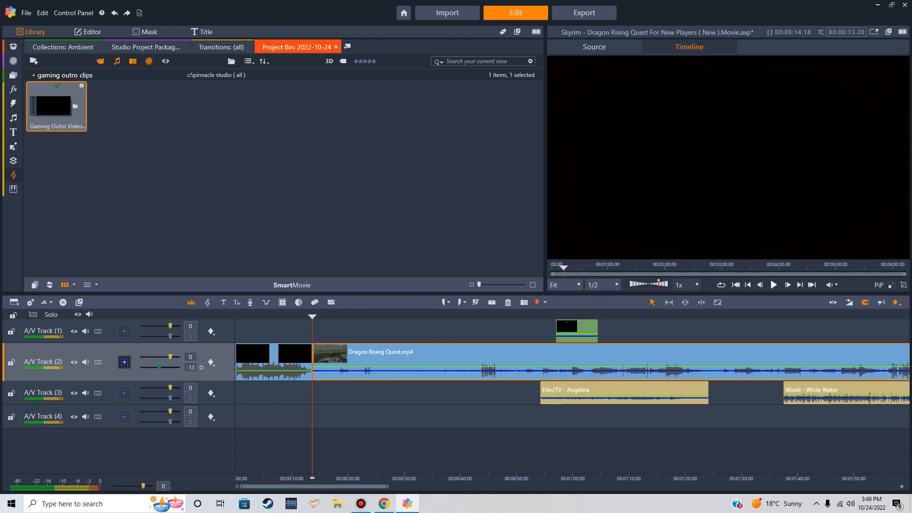
pyautogui.click(773, 284)
pyautogui.click(773, 284)
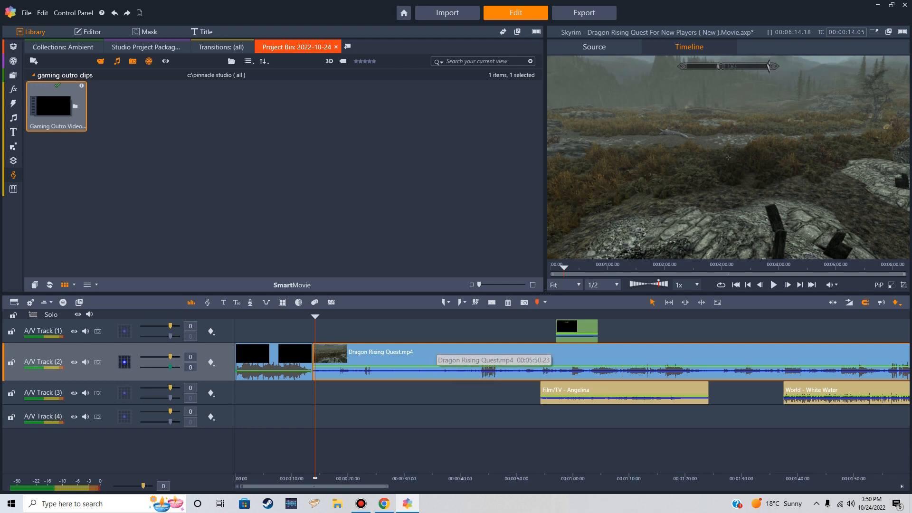
# Step back frame by frame to 00:00:13.18 and replay the join into Dragon Rising Quest.mp4, pausing at 00:00:14.01
pyautogui.press('Left')
pyautogui.press('Left')
pyautogui.press('Left')
pyautogui.press('Left')
pyautogui.press('Left')
pyautogui.press('Left')
pyautogui.press('Left')
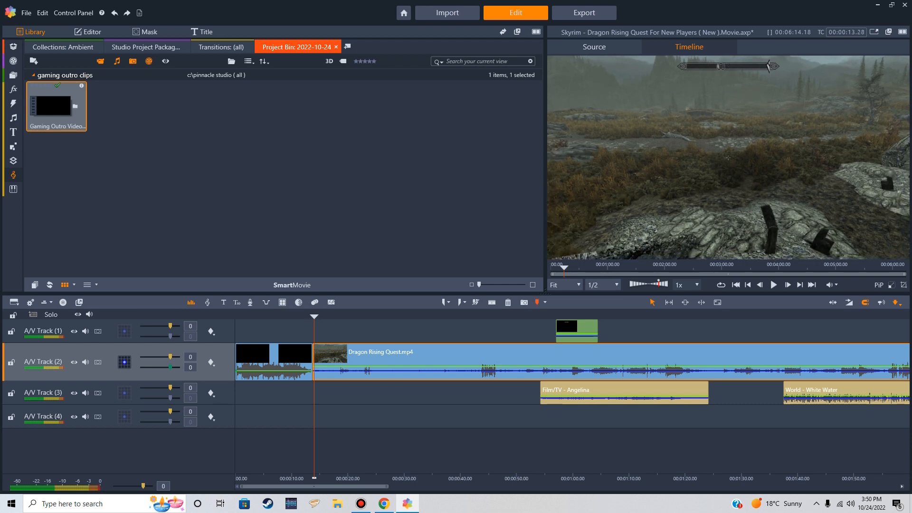
pyautogui.press('Left')
pyautogui.press('Left')
pyautogui.press('Left')
pyautogui.press('Left')
pyautogui.press('Left')
pyautogui.press('Left')
pyautogui.press('Left')
pyautogui.press('Left')
pyautogui.press('Left')
pyautogui.press('Left')
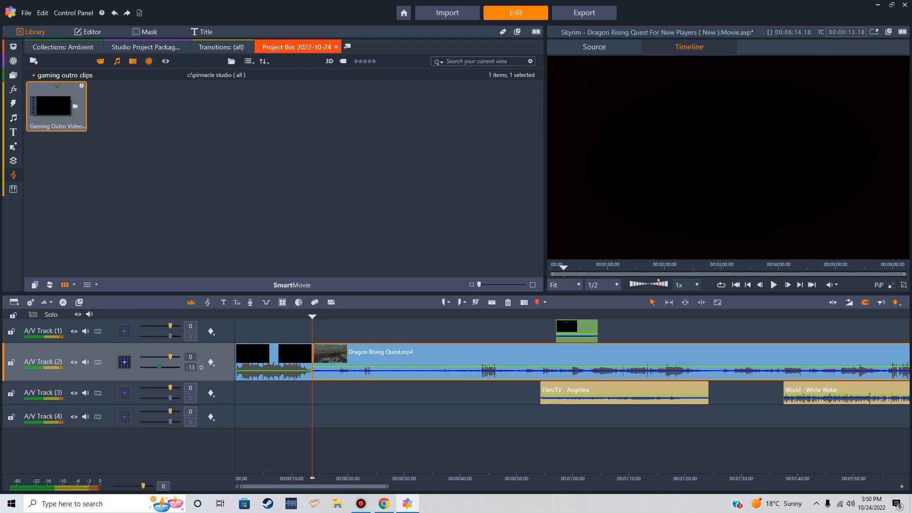
pyautogui.click(773, 284)
pyautogui.press('space')
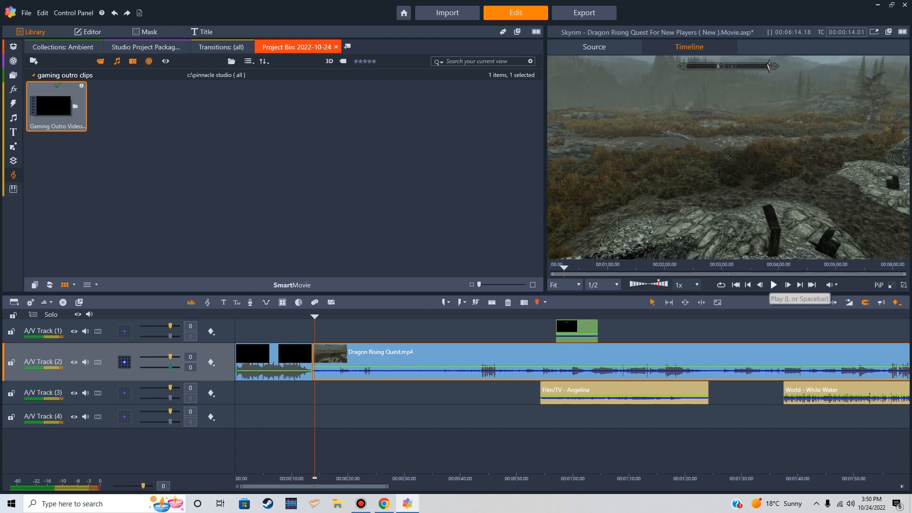
# Play Dragon Rising Quest.mp4 from 00:00:14.01 and again from 00:00:43.05 to 00:00:47.08, and move the playhead back to 00:00:41.12
pyautogui.click(773, 285)
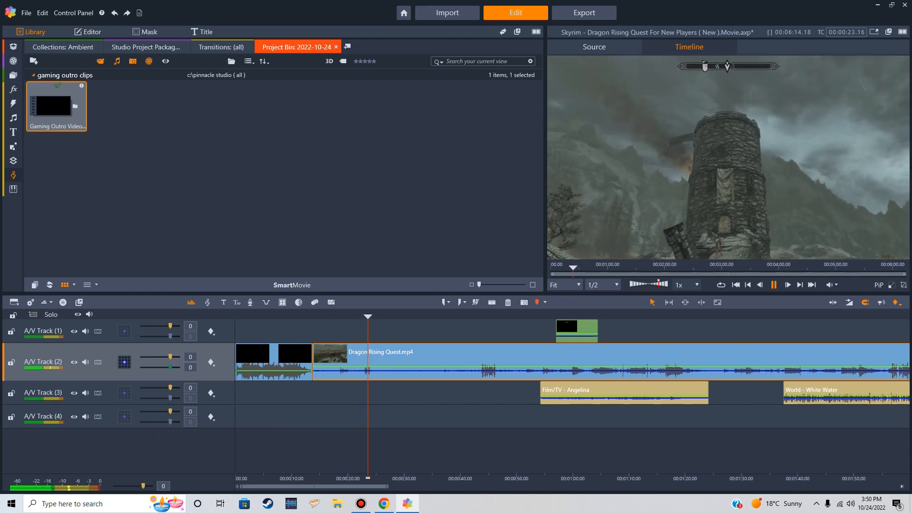
pyautogui.press('space')
pyautogui.moveTo(381, 317); pyautogui.dragTo(478, 317)
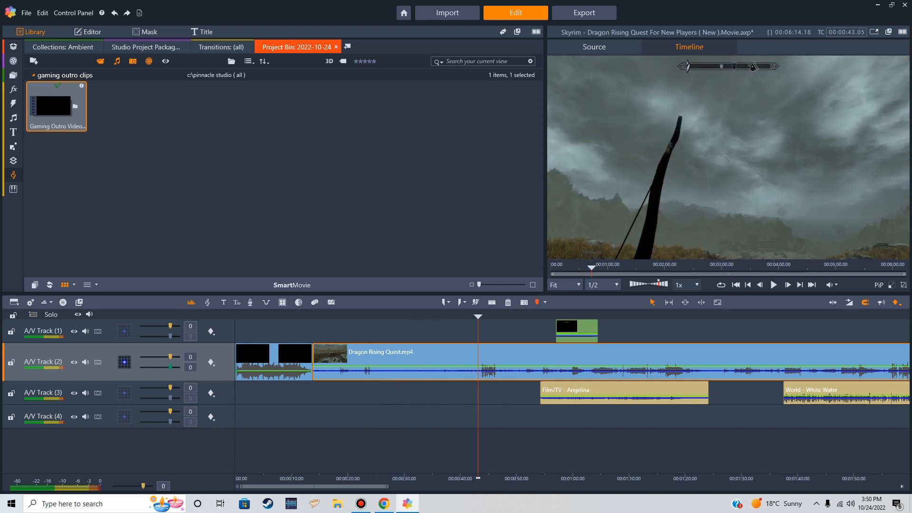
pyautogui.press('space')
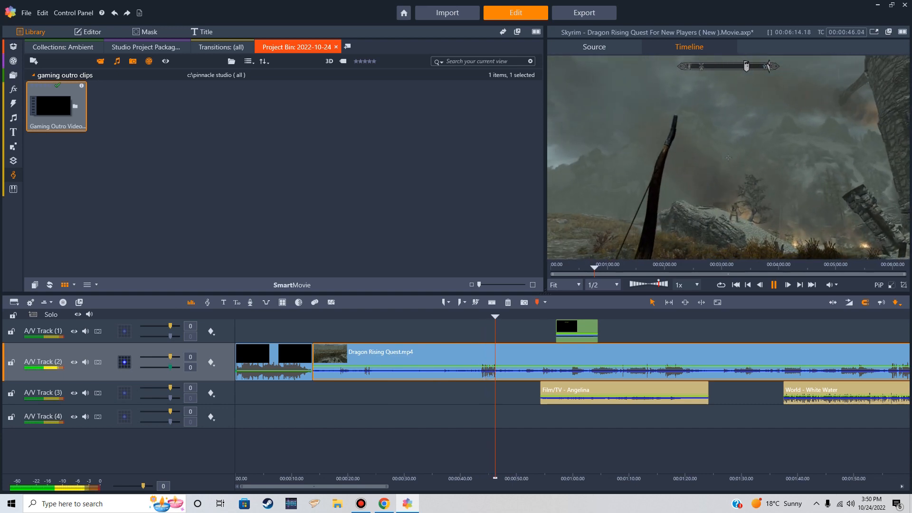
pyautogui.press('space')
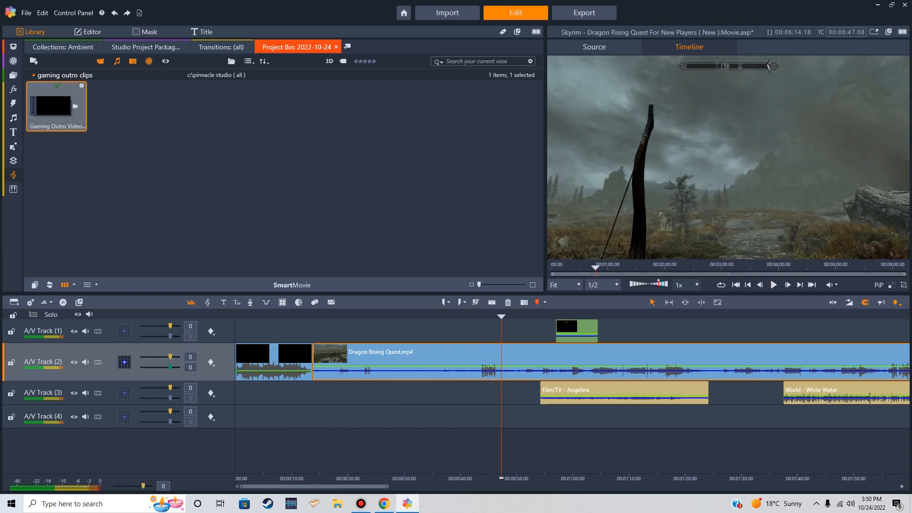
pyautogui.moveTo(501, 317); pyautogui.dragTo(468, 317)
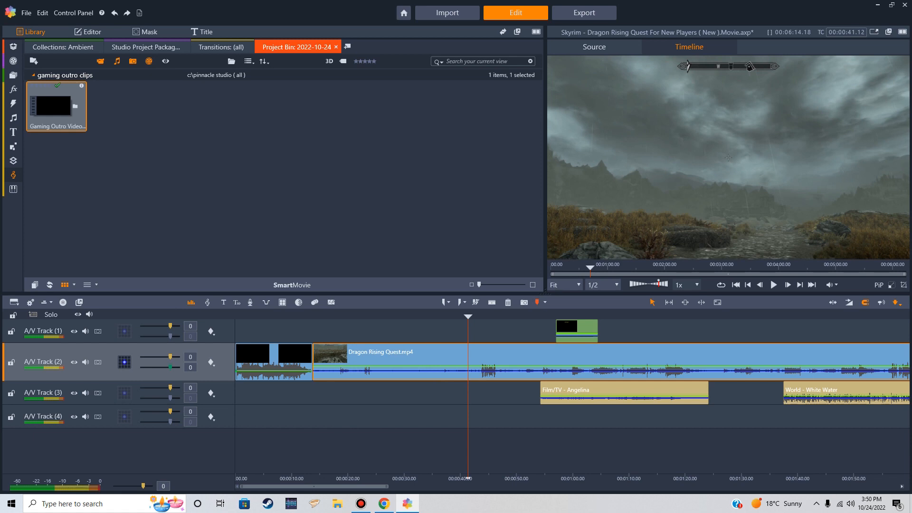
# Select the Film/TV - Angelina music and play it with the footage from 00:00:54.07 and again from 00:01:16.25 to 00:01:20.22
pyautogui.moveTo(314, 486); pyautogui.dragTo(351, 487)
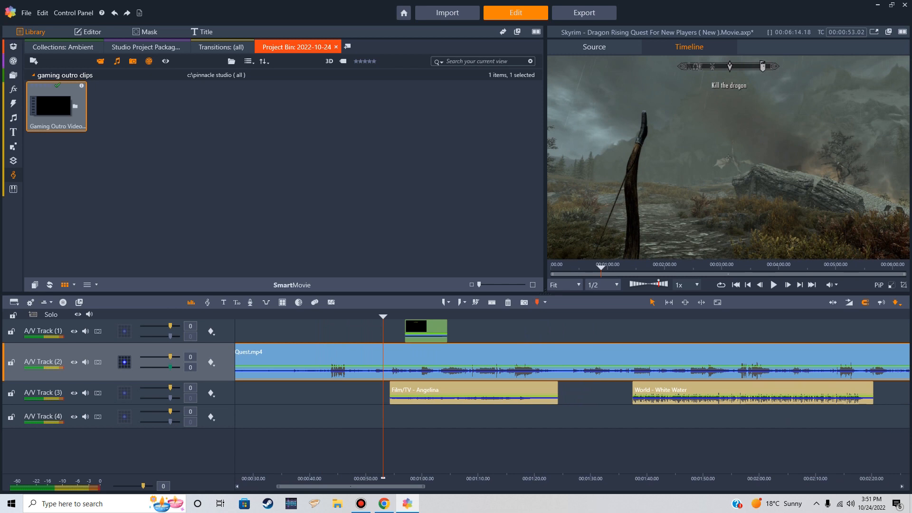
pyautogui.click(444, 394)
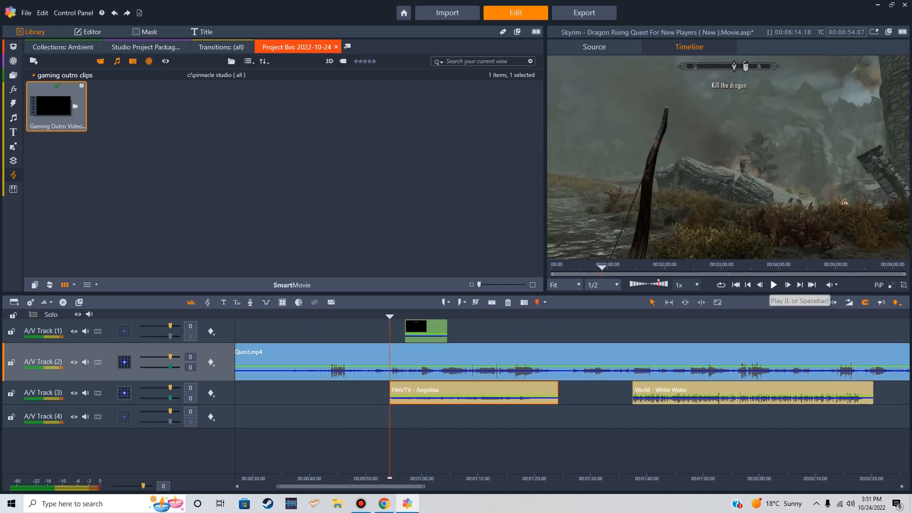
pyautogui.click(773, 285)
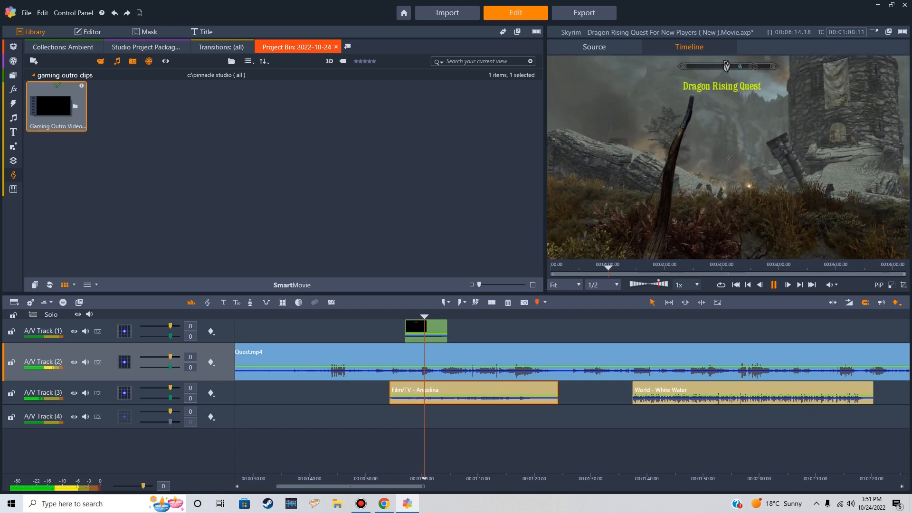
pyautogui.moveTo(428, 316); pyautogui.dragTo(516, 317)
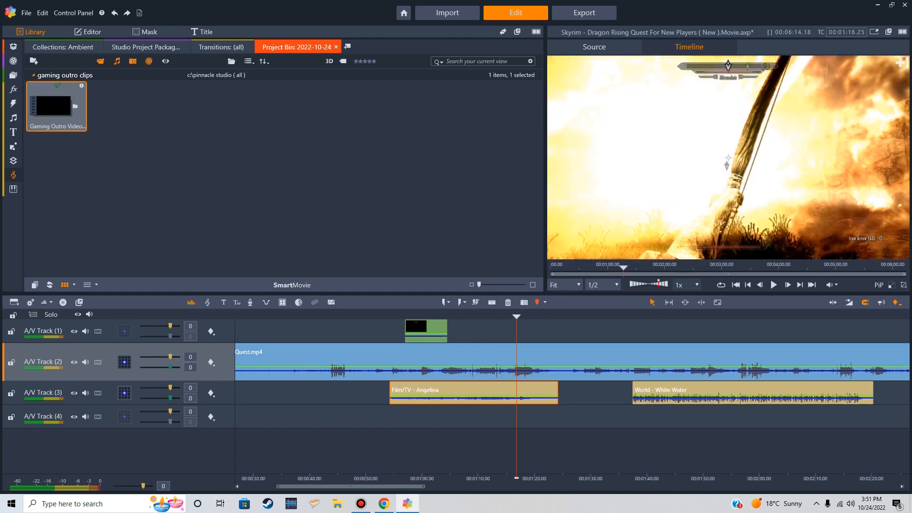
pyautogui.press('space')
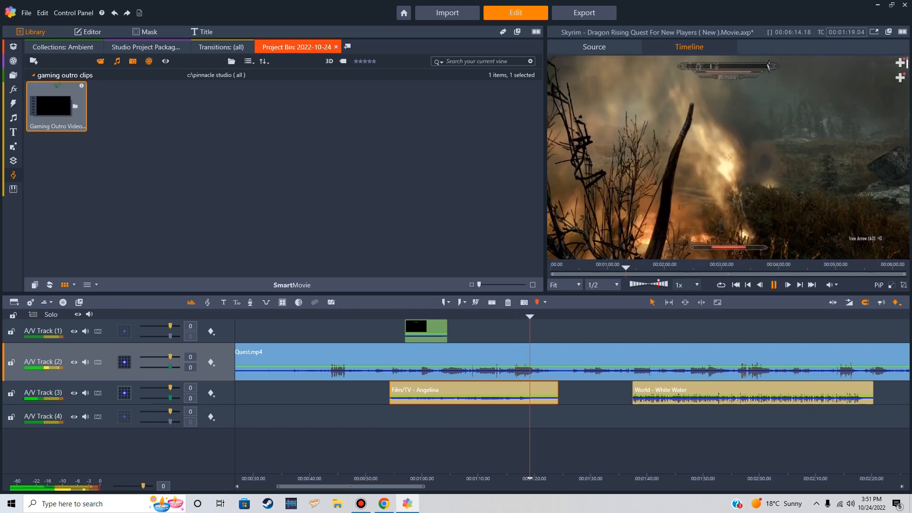
pyautogui.click(773, 285)
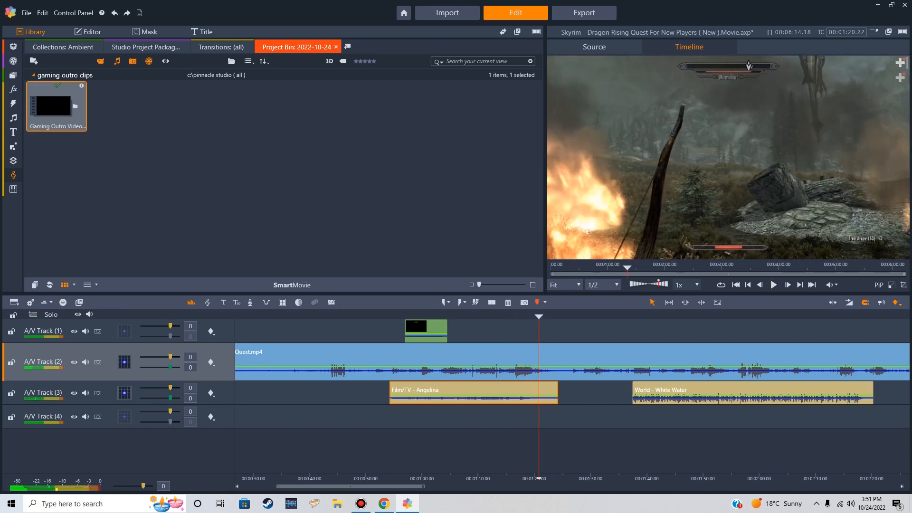
# Select the first World - White Water music clip and play its opening from 00:01:37.14 to 00:01:39.09
pyautogui.moveTo(350, 486); pyautogui.dragTo(425, 487)
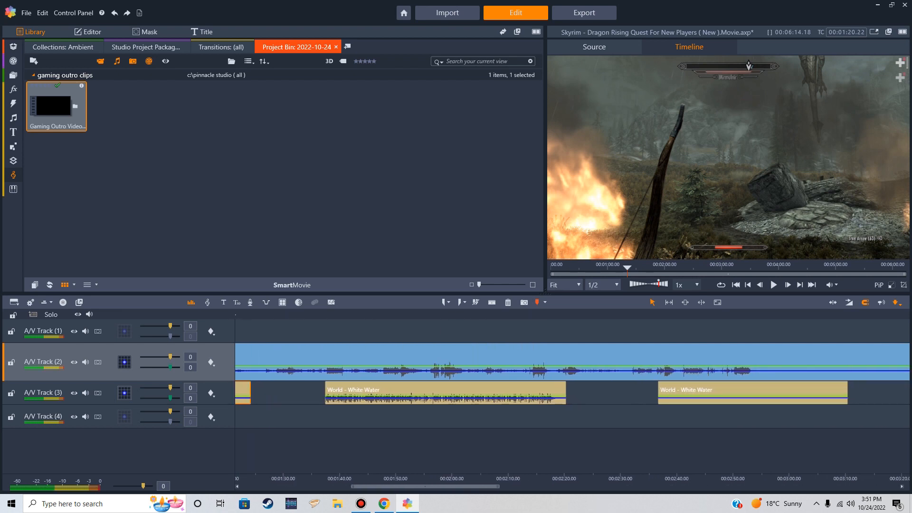
pyautogui.click(326, 392)
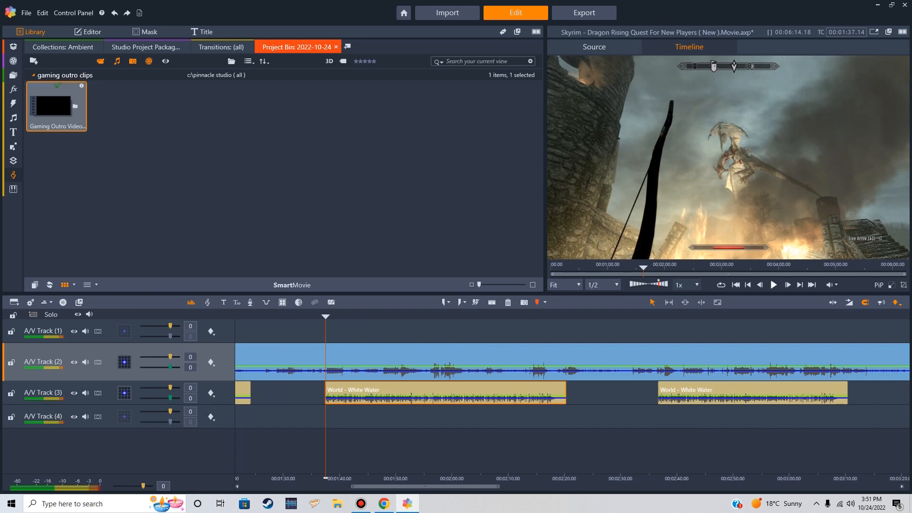
pyautogui.click(773, 284)
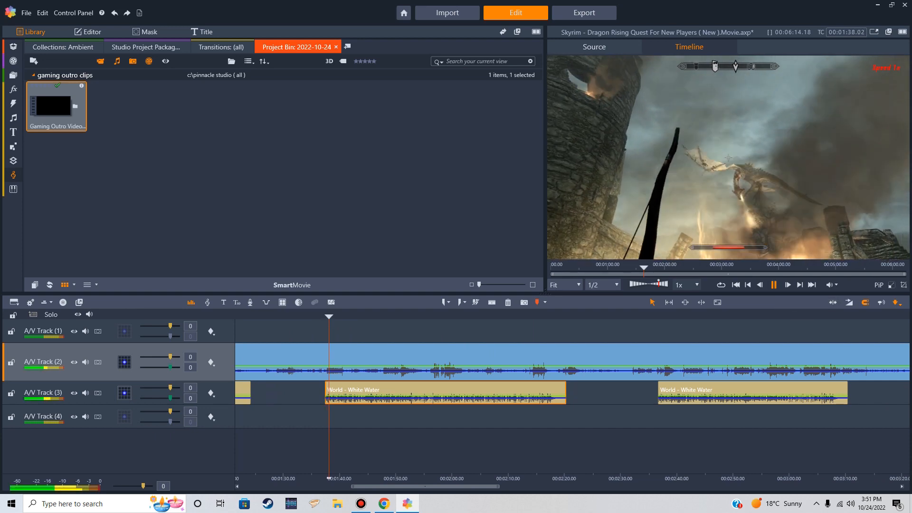
pyautogui.press('space')
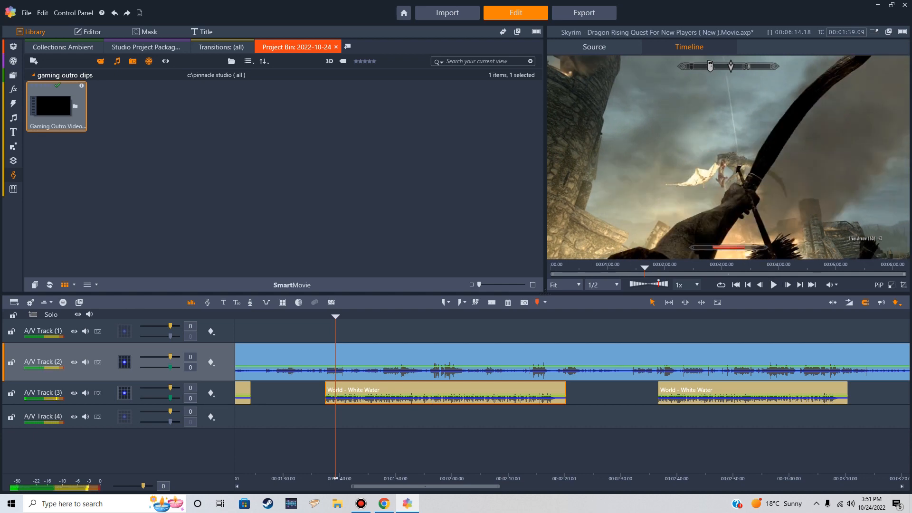
# Return the playhead to 00:01:37.14 at the start of the first World - White Water clip and play briefly to 00:01:37.21
pyautogui.moveTo(336, 317); pyautogui.dragTo(325, 317)
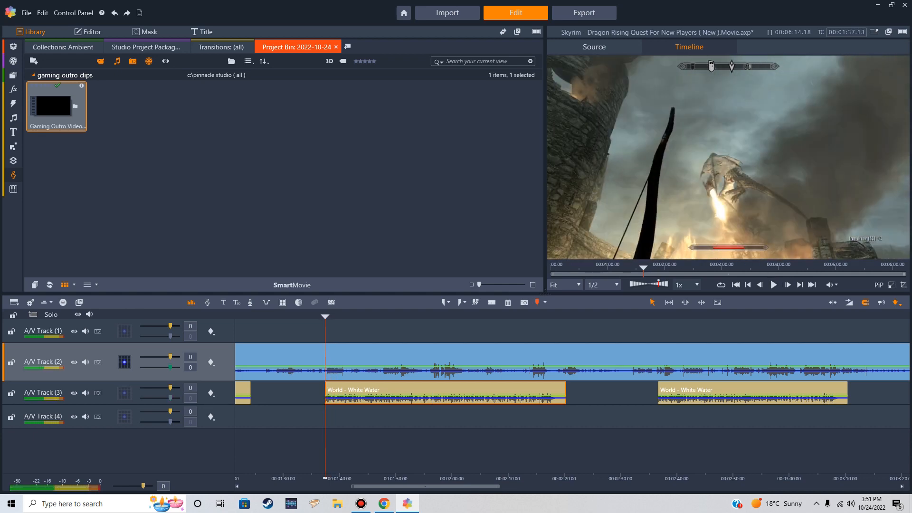
pyautogui.press('Right')
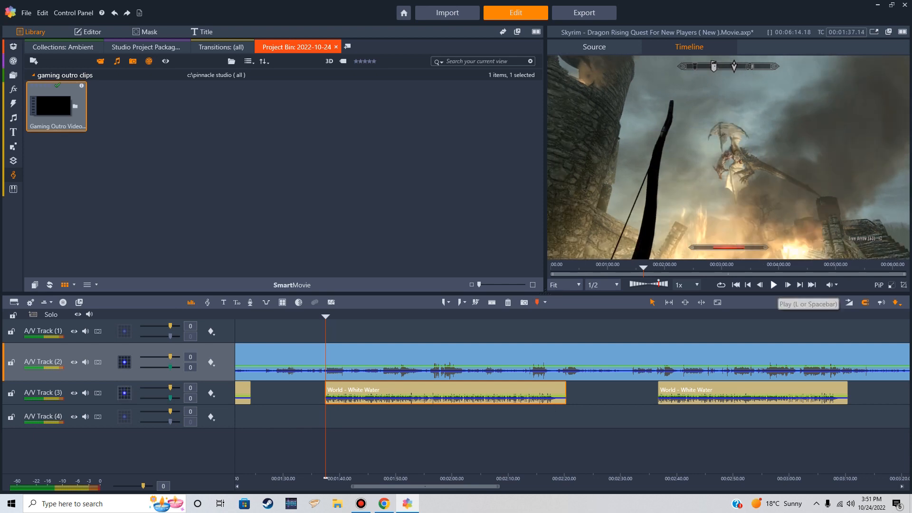
pyautogui.press('space')
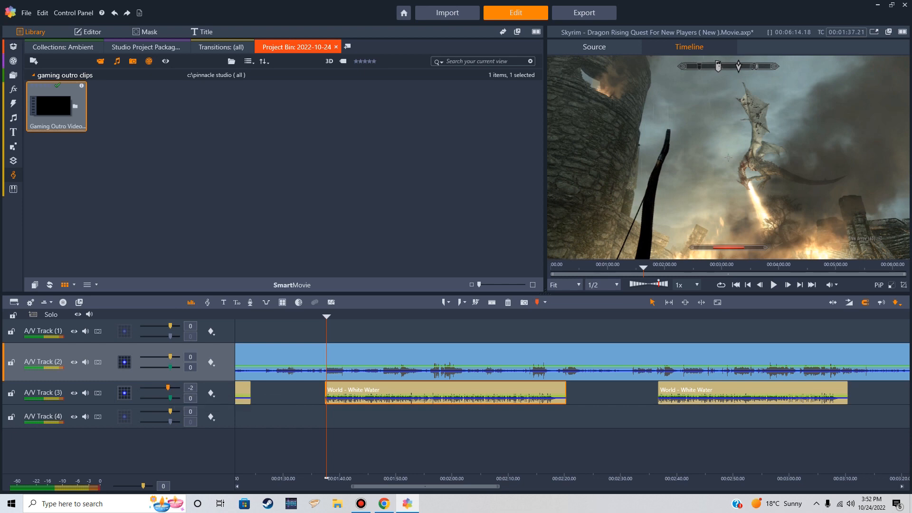
# Lower the A/V Track (3) volume to -13 and play the first World - White Water clip's opening from 00:01:36.21 to 00:01:44.22
pyautogui.moveTo(165, 387); pyautogui.dragTo(163, 388)
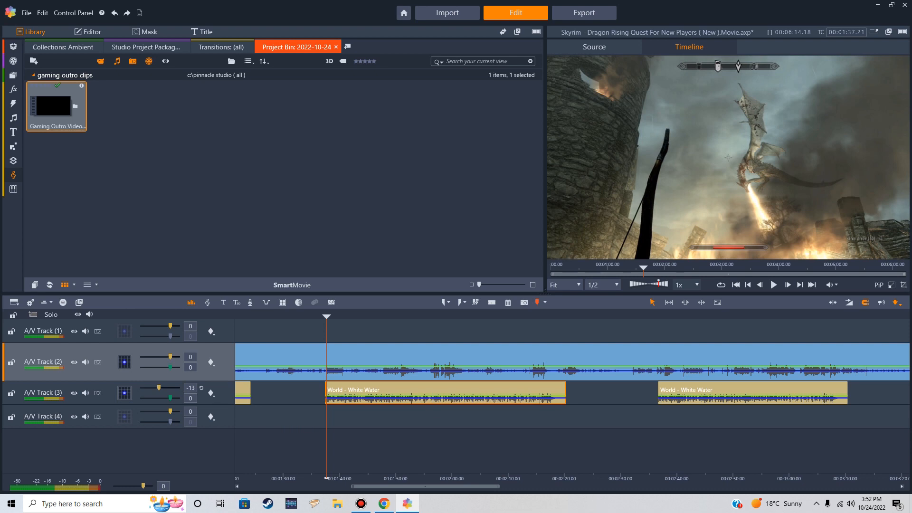
pyautogui.press('Left')
pyautogui.press('Left')
pyautogui.press('Left')
pyautogui.press('Left')
pyautogui.press('Left')
pyautogui.press('Left')
pyautogui.press('Left')
pyautogui.press('Left')
pyautogui.press('Left')
pyautogui.press('Left')
pyautogui.press('Left')
pyautogui.press('Left')
pyautogui.press('Left')
pyautogui.press('Left')
pyautogui.press('Left')
pyautogui.press('Left')
pyautogui.press('Left')
pyautogui.press('Left')
pyautogui.press('Left')
pyautogui.press('Left')
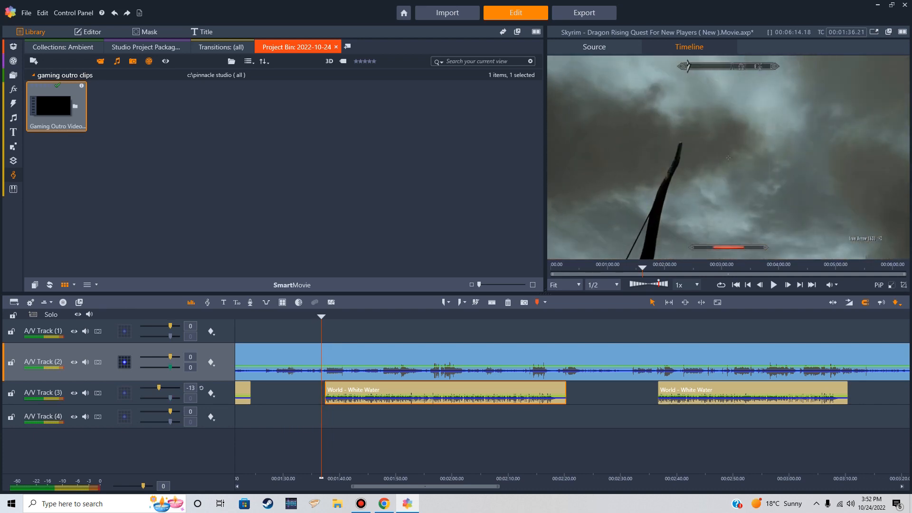
pyautogui.press('space')
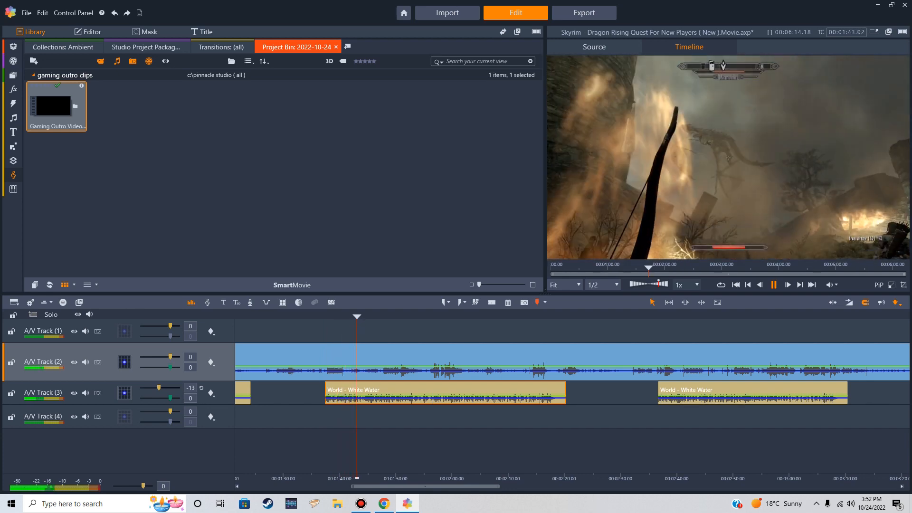
pyautogui.press('space')
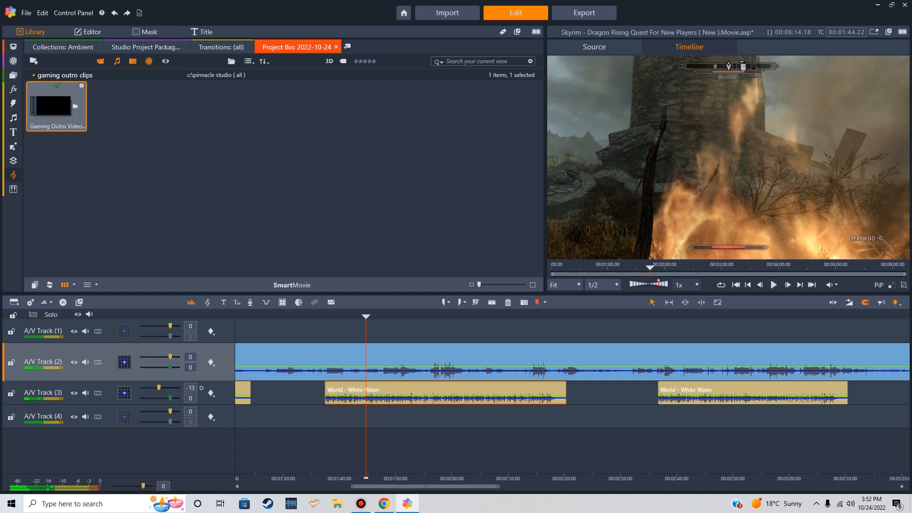
# Move the playhead back to 00:01:37.16, set the A/V Track (3) volume to -10 and play to 00:01:59.14
pyautogui.moveTo(369, 317); pyautogui.dragTo(326, 317)
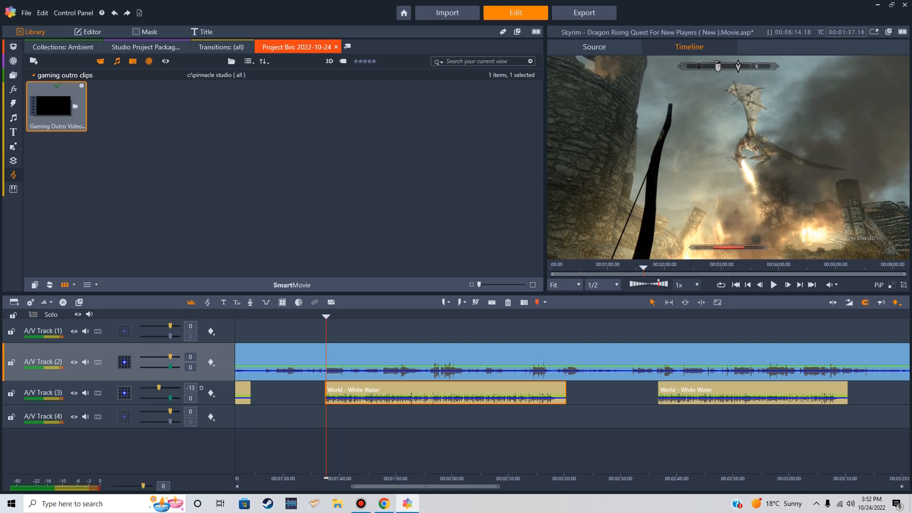
pyautogui.moveTo(158, 387); pyautogui.dragTo(160, 388)
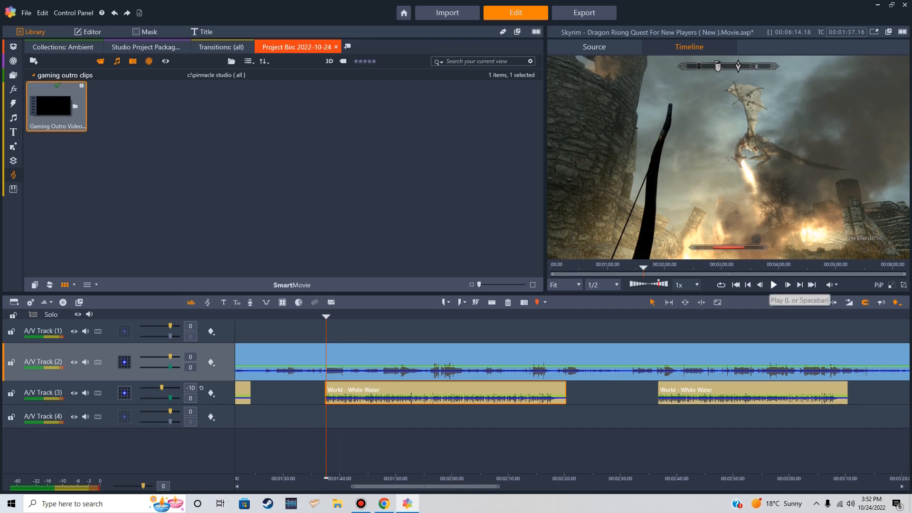
pyautogui.click(773, 285)
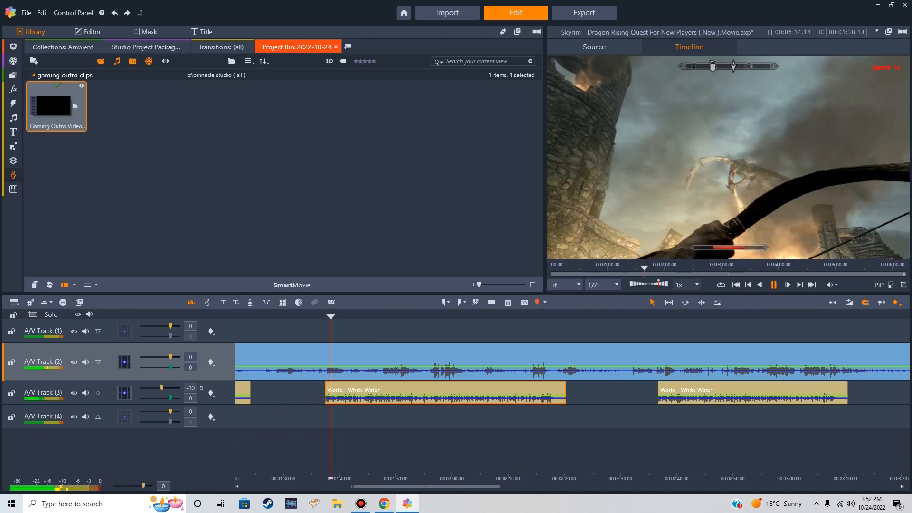
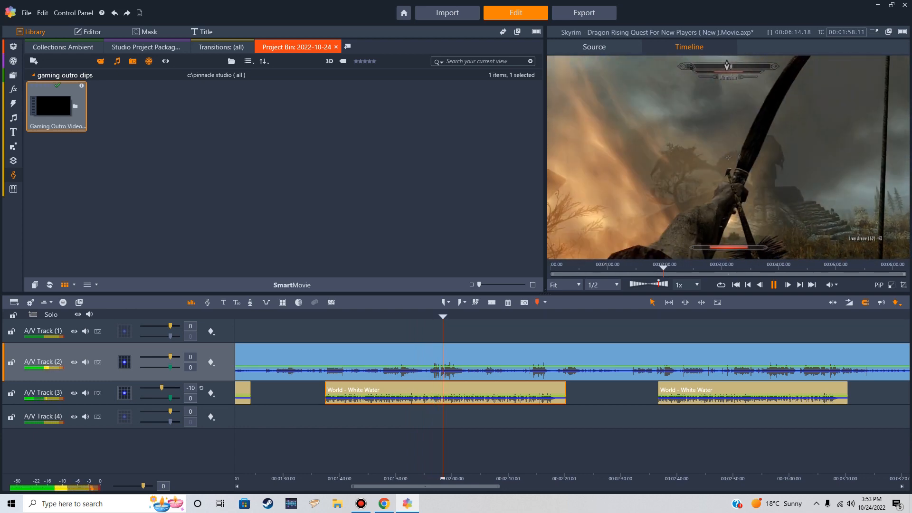
pyautogui.press('space')
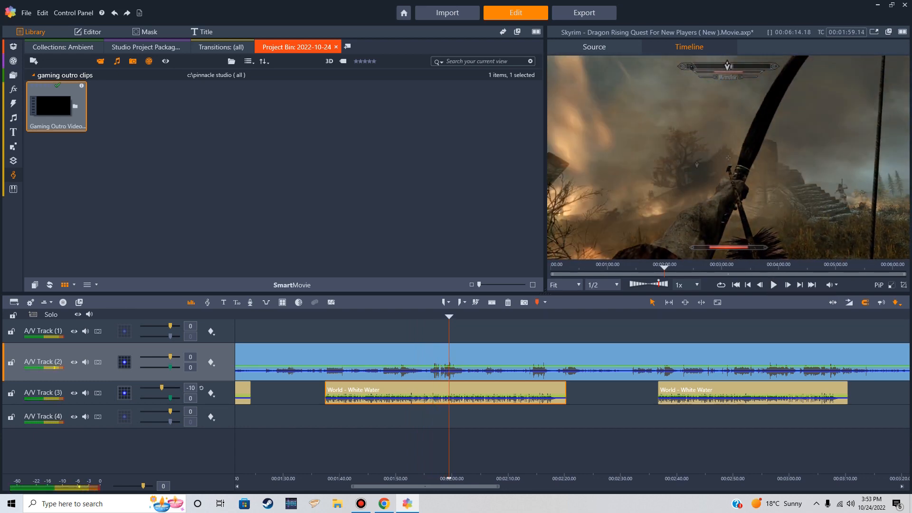
# Set the A/V Track (3) volume to -8 and play the first World - White Water clip from its start to 00:02:00.04
pyautogui.moveTo(449, 317); pyautogui.dragTo(321, 316)
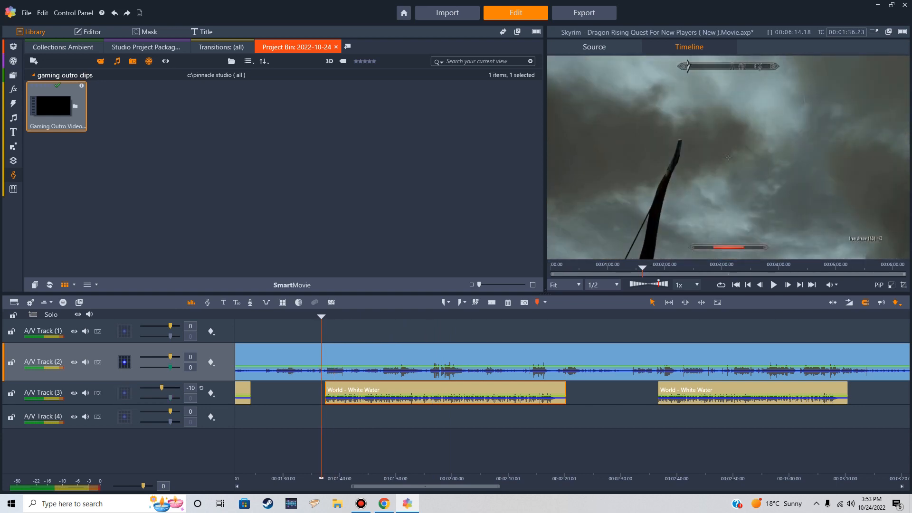
pyautogui.doubleClick(411, 395)
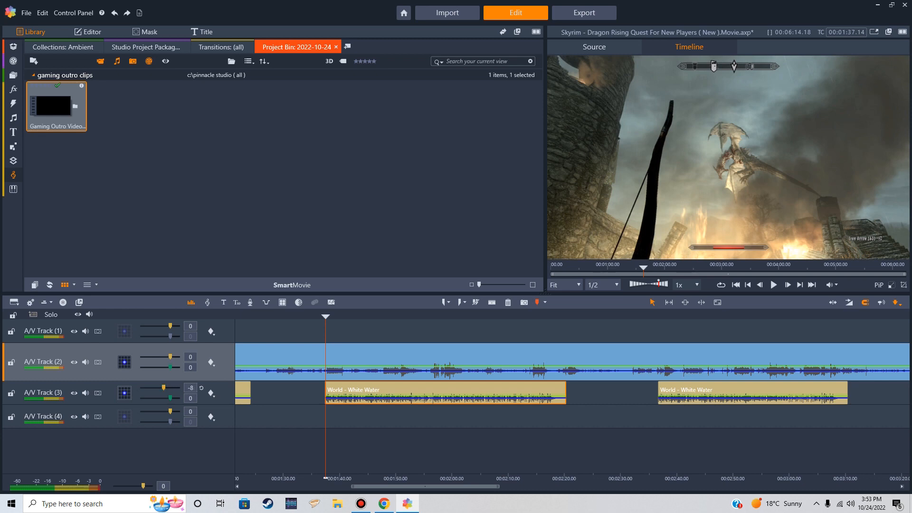
pyautogui.press('space')
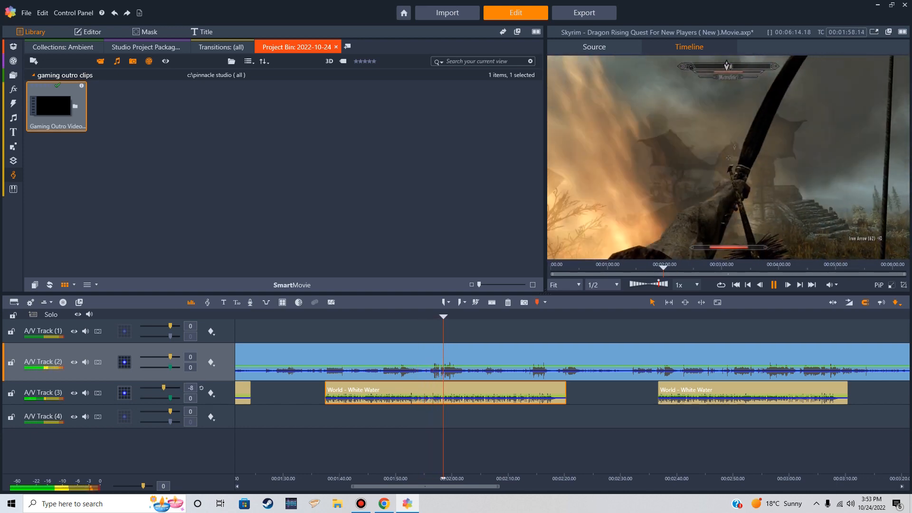
pyautogui.press('space')
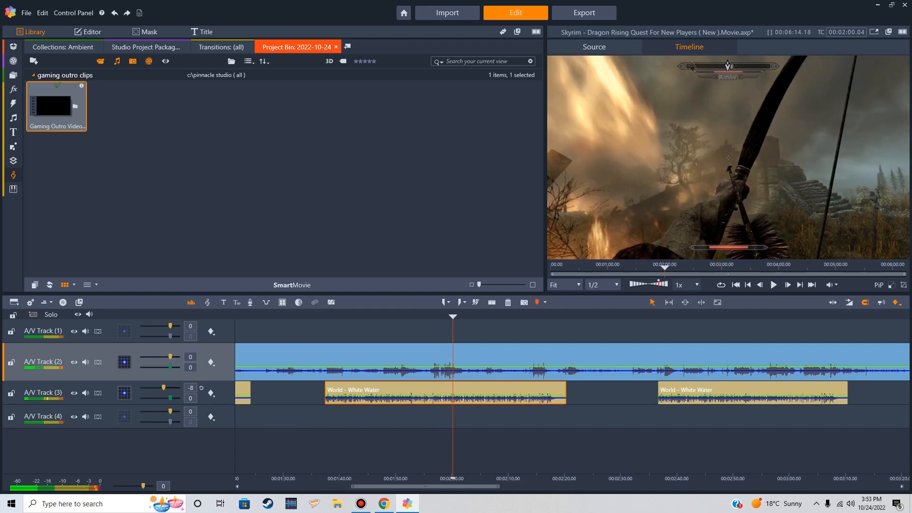
# Select the second World - White Water clip and play it with the footage from 00:02:36.21 to 00:02:54.05
pyautogui.moveTo(425, 487); pyautogui.dragTo(467, 487)
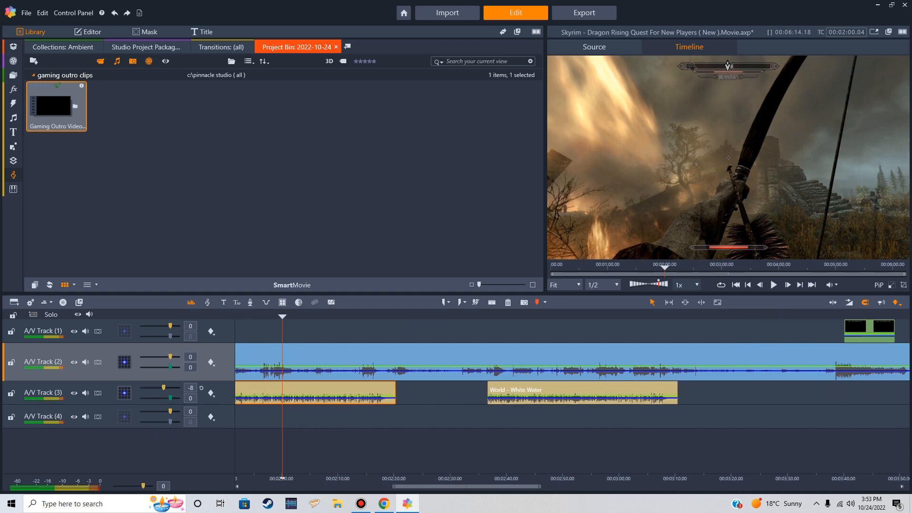
pyautogui.moveTo(282, 317); pyautogui.dragTo(485, 317)
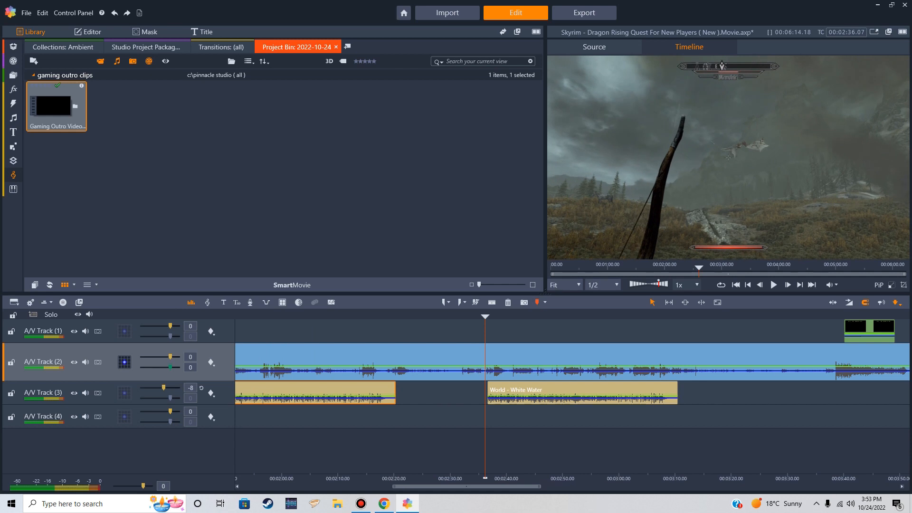
pyautogui.click(613, 395)
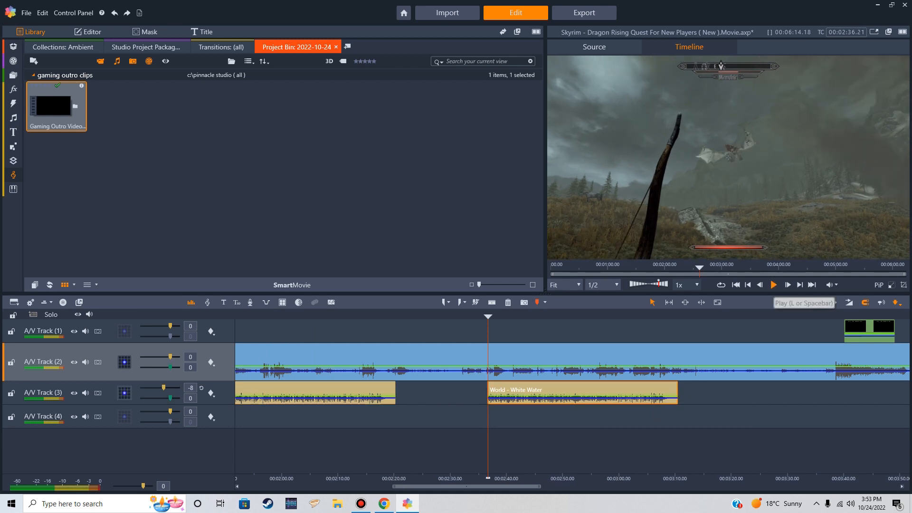
pyautogui.press('space')
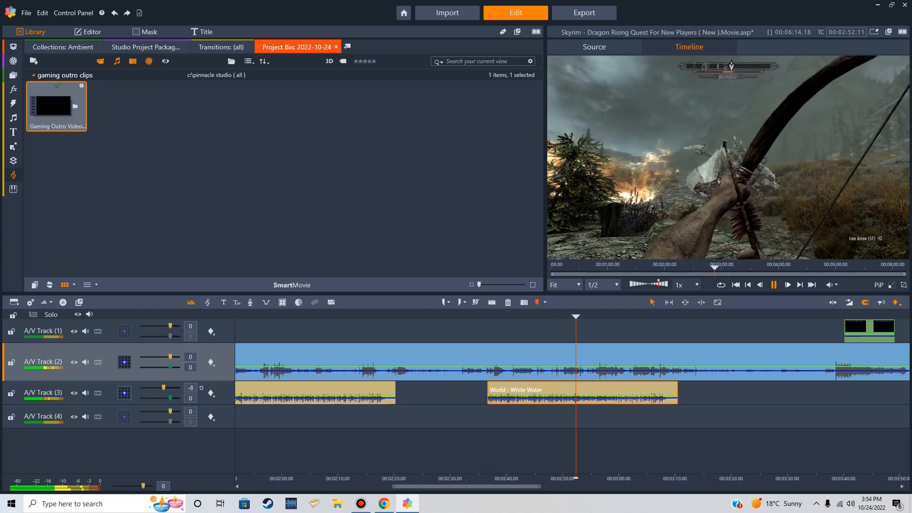
pyautogui.click(773, 285)
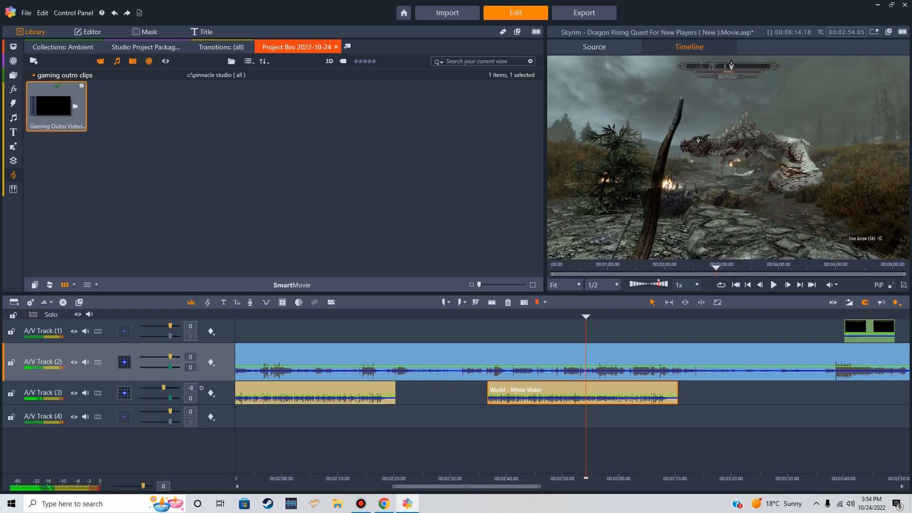
# Review the music placement on A/V Track (3), jumping to the starts of Film/TV - Angelina and both World - White Water clips
pyautogui.moveTo(466, 486); pyautogui.dragTo(386, 487)
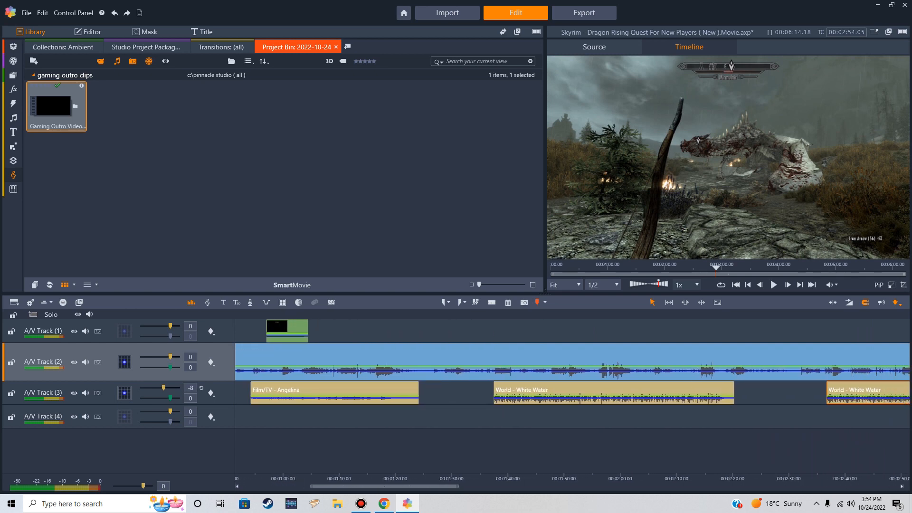
pyautogui.click(285, 398)
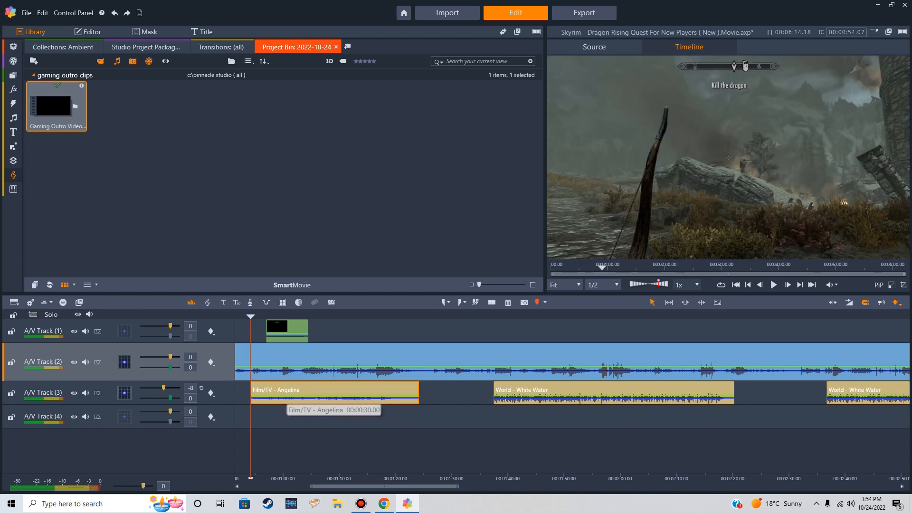
pyautogui.click(606, 393)
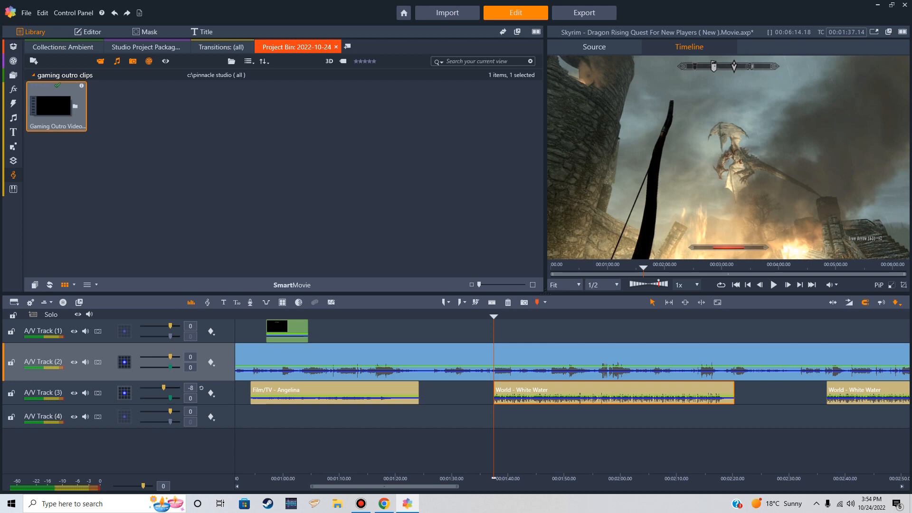
pyautogui.click(866, 390)
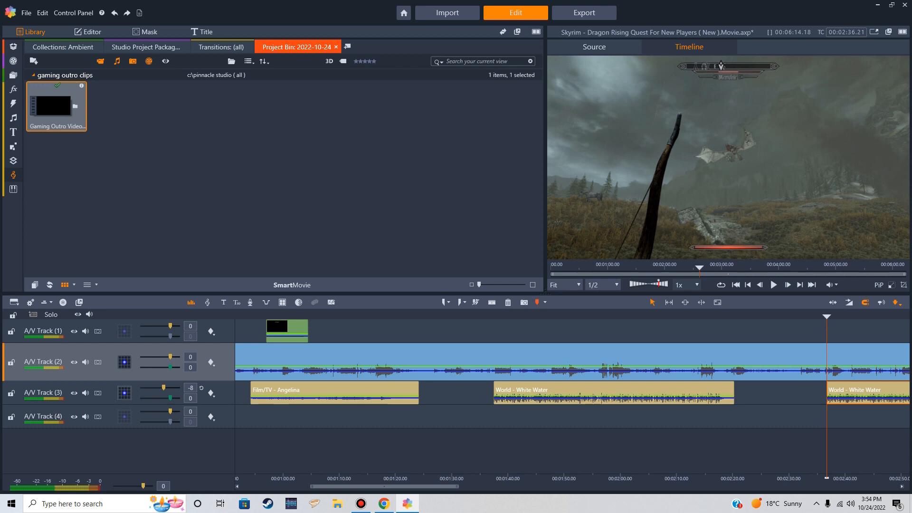
pyautogui.hscroll(10, 499, 427)
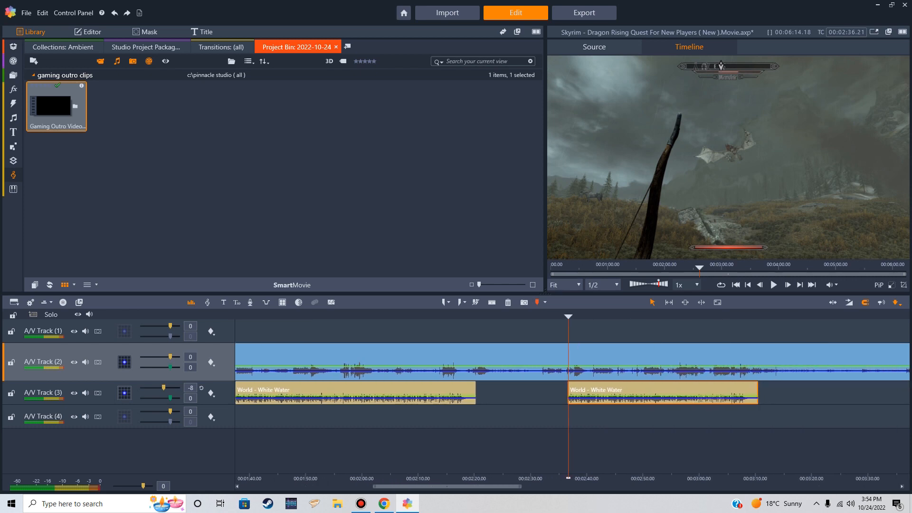
pyautogui.hscroll(3, 499, 428)
pyautogui.hscroll(-10, 499, 427)
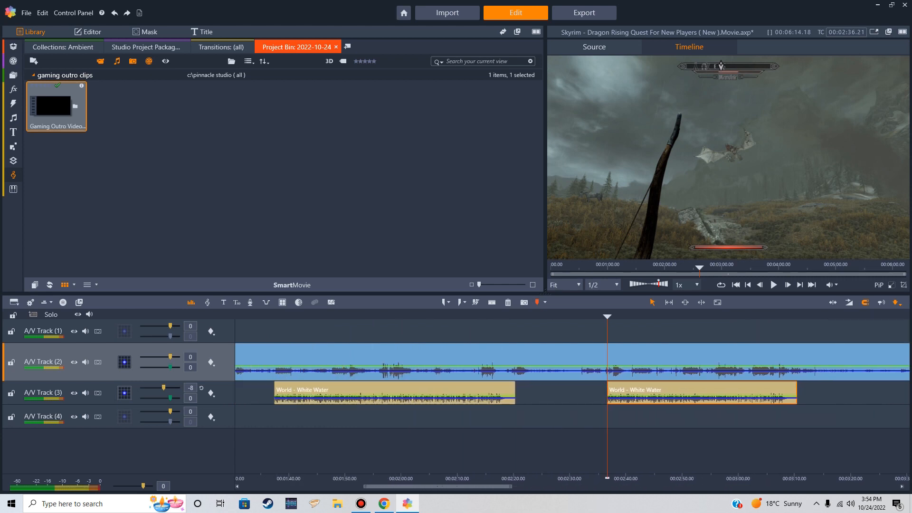
pyautogui.hscroll(-2, 572, 401)
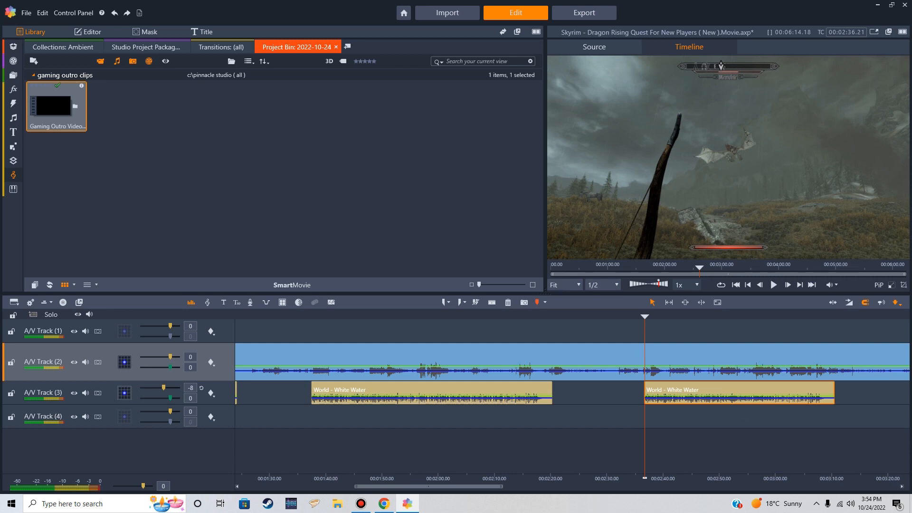
pyautogui.hscroll(-10, 572, 402)
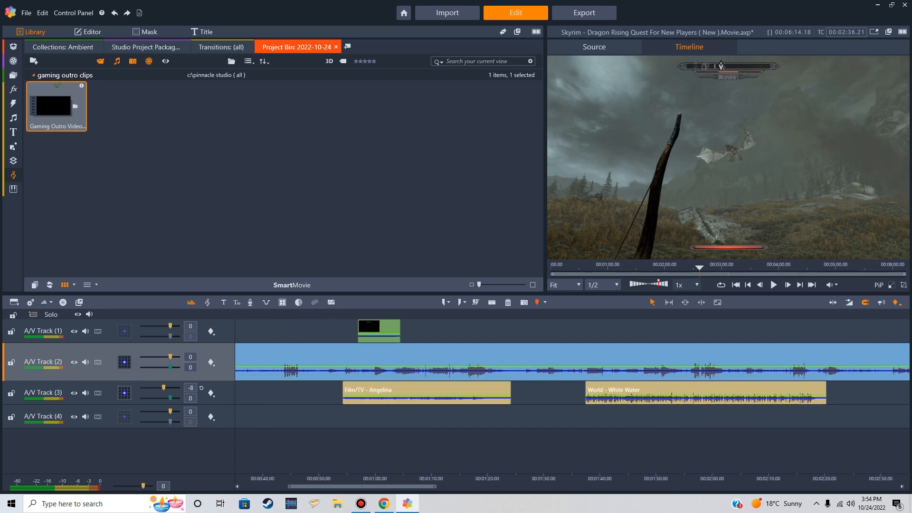
pyautogui.click(403, 394)
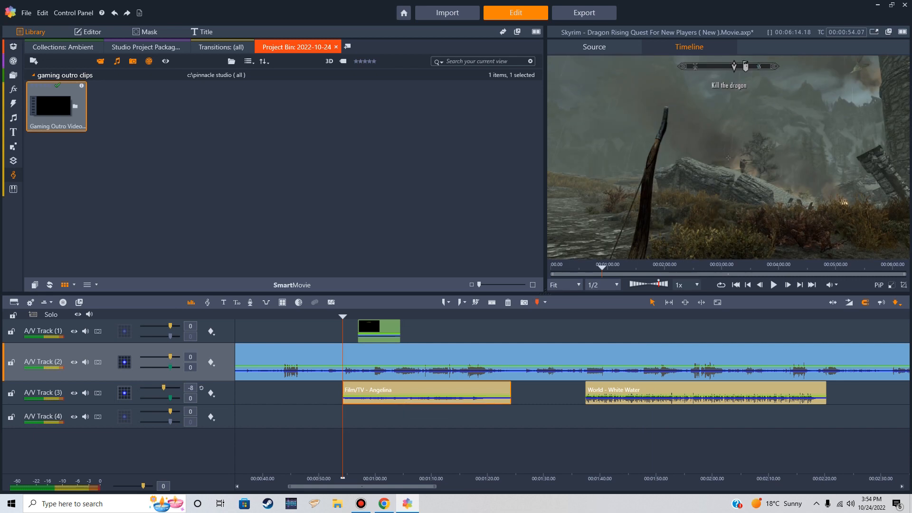
pyautogui.hscroll(12, 572, 402)
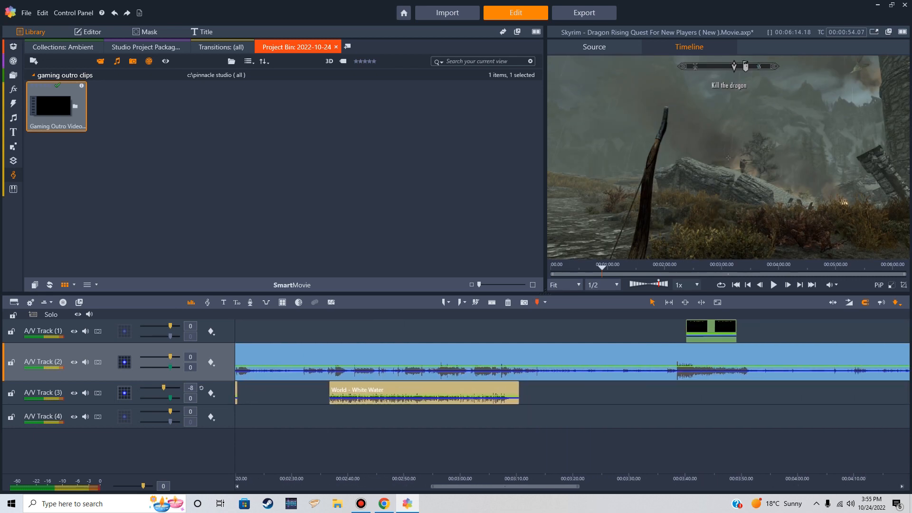
pyautogui.hscroll(-13, 572, 395)
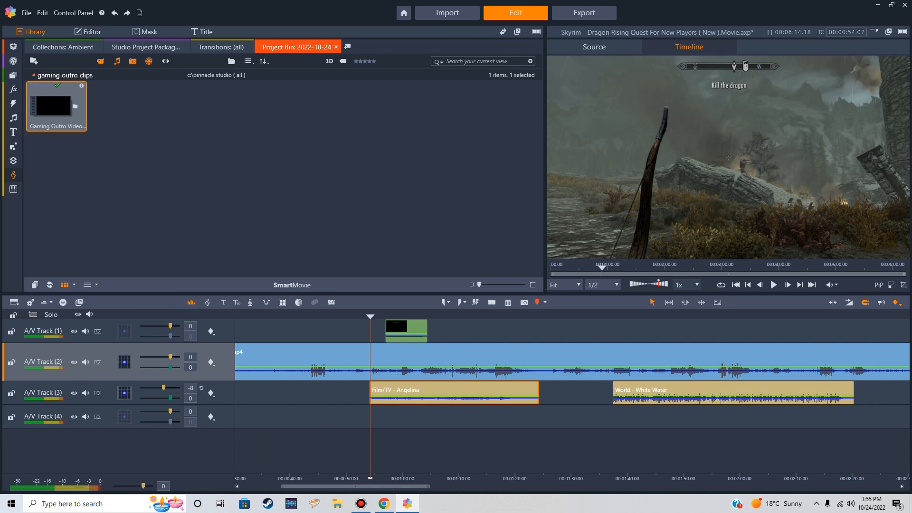
# Play the footage around the "After Killing The Dragon" title from 00:03:36.23 to 00:03:50.04
pyautogui.hscroll(20, 572, 395)
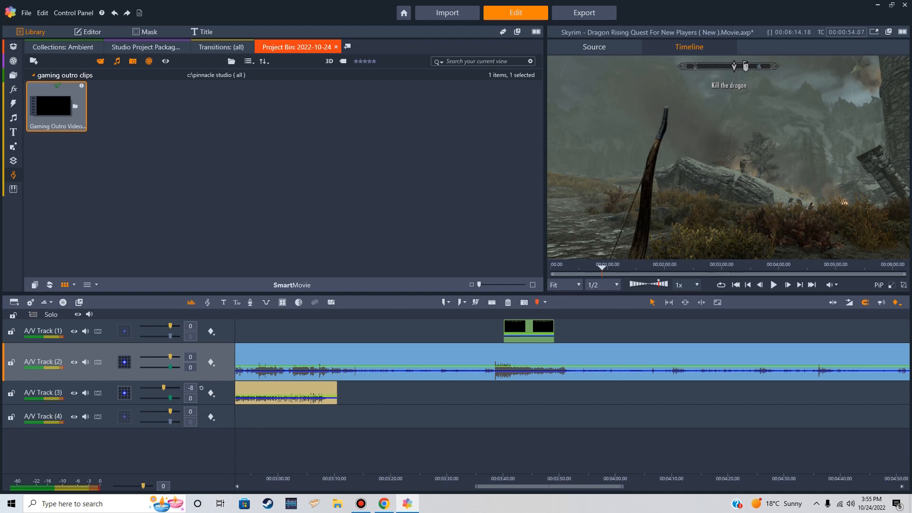
pyautogui.click(528, 331)
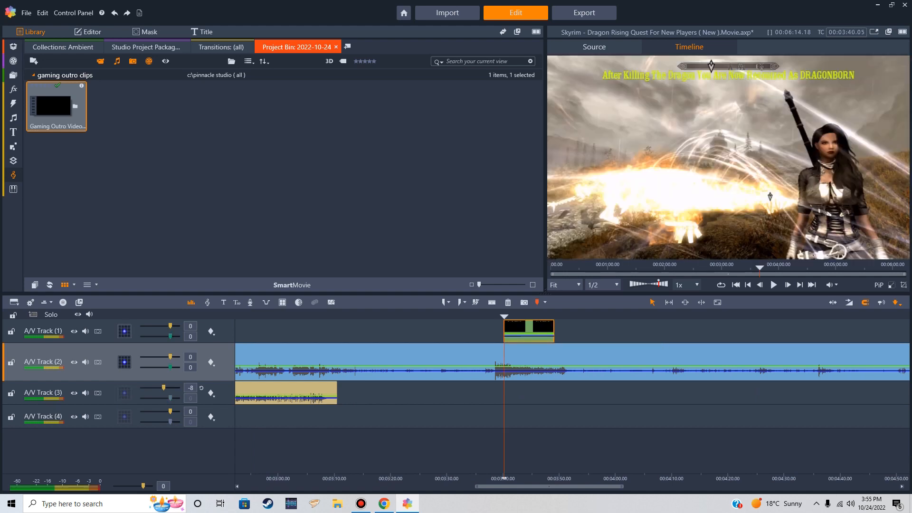
pyautogui.moveTo(504, 317); pyautogui.dragTo(485, 316)
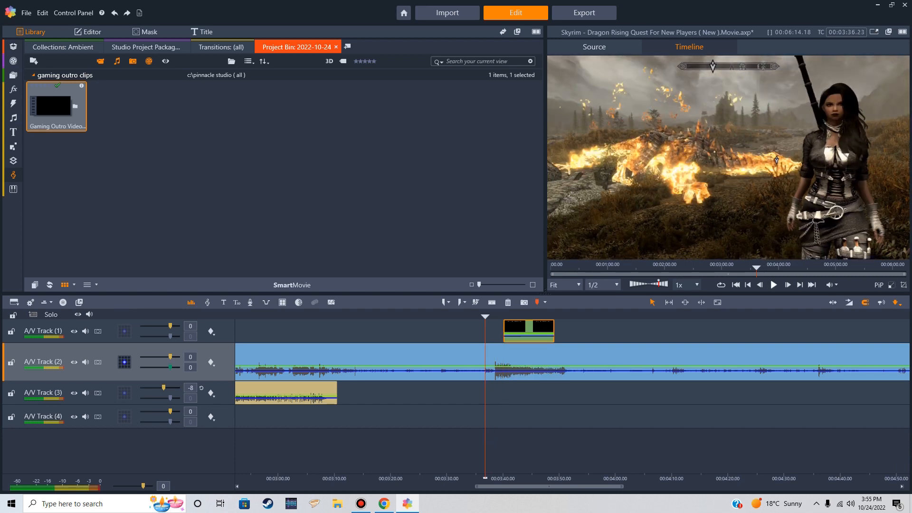
pyautogui.click(686, 349)
pyautogui.click(773, 285)
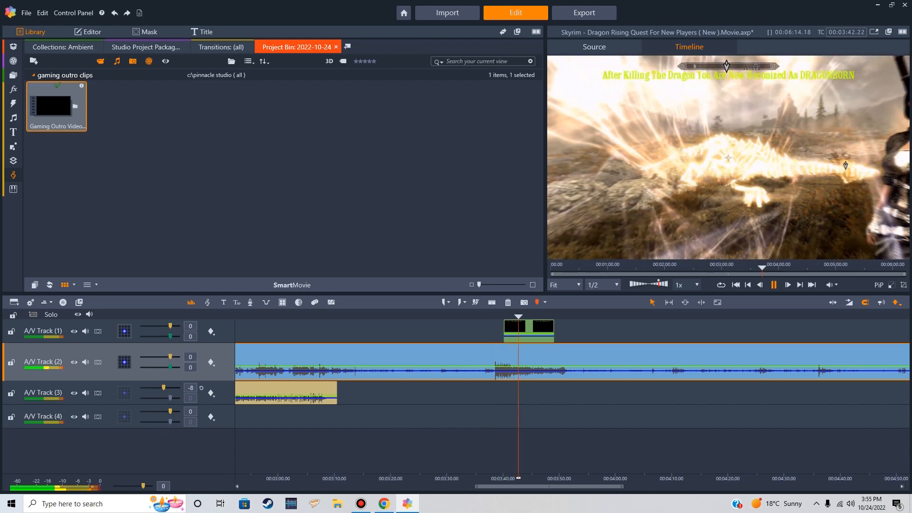
pyautogui.press('space')
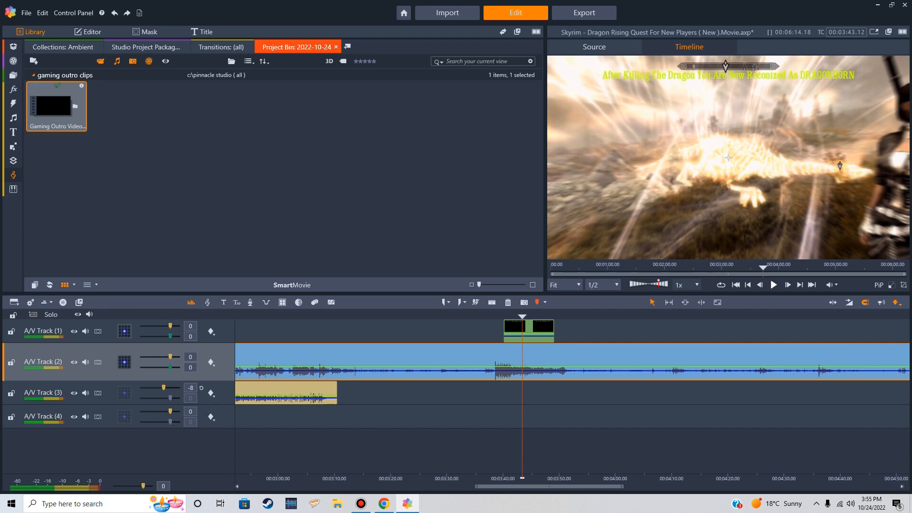
pyautogui.press('space')
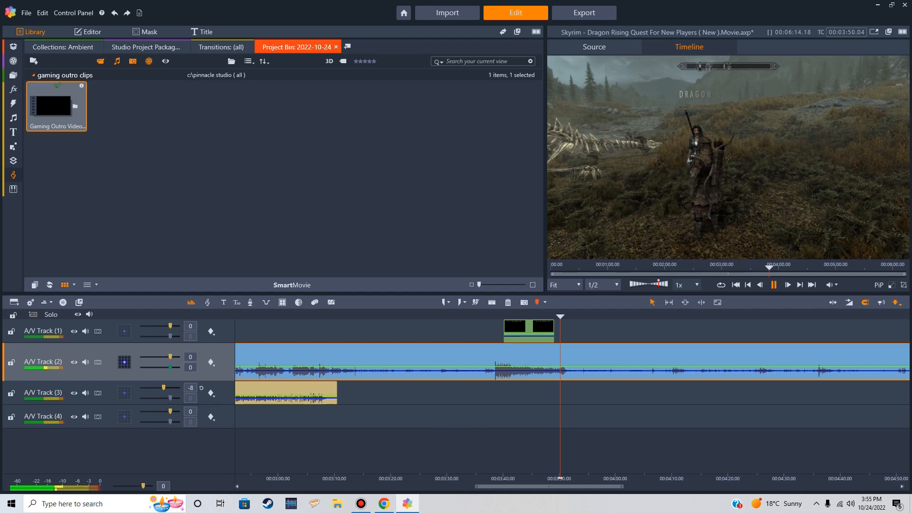
pyautogui.press('space')
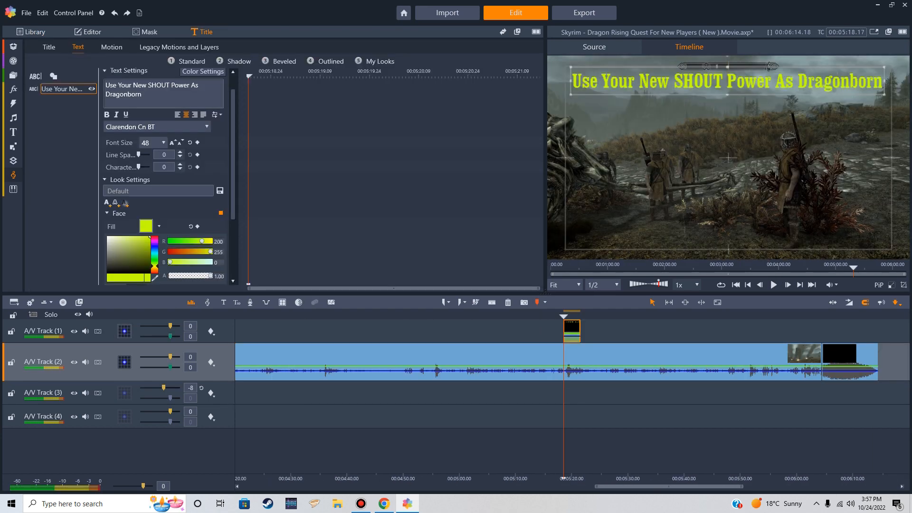
# Play the "Use Your New SHOUT Power As Dragonborn" title section from 00:05:17.19 to 00:05:27.27
pyautogui.moveTo(564, 316); pyautogui.dragTo(558, 316)
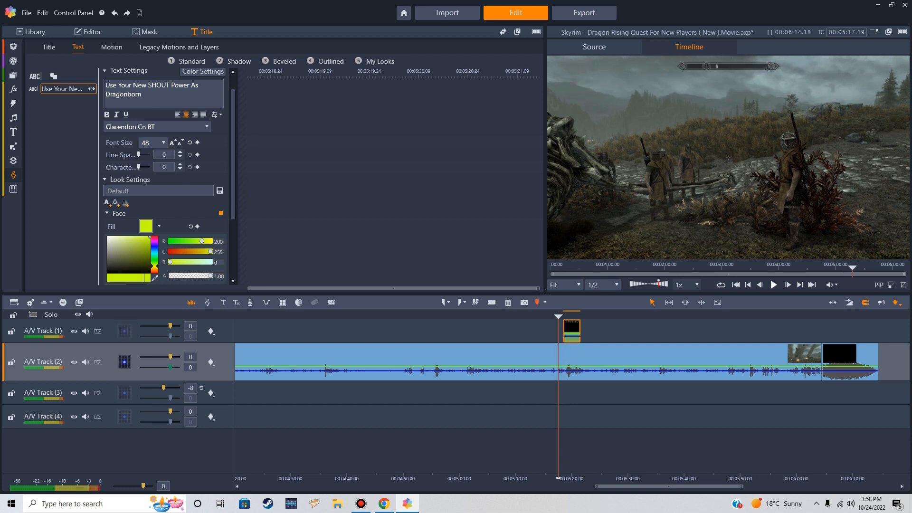
pyautogui.press('space')
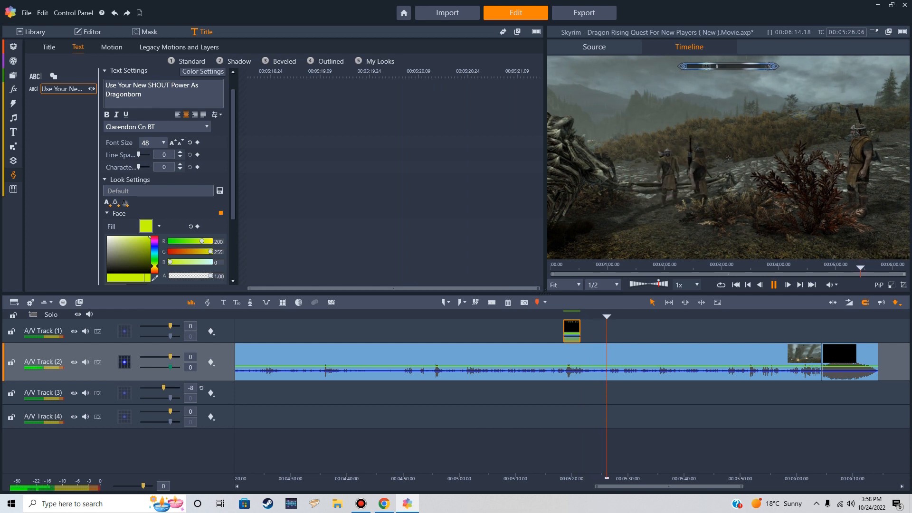
pyautogui.press('space')
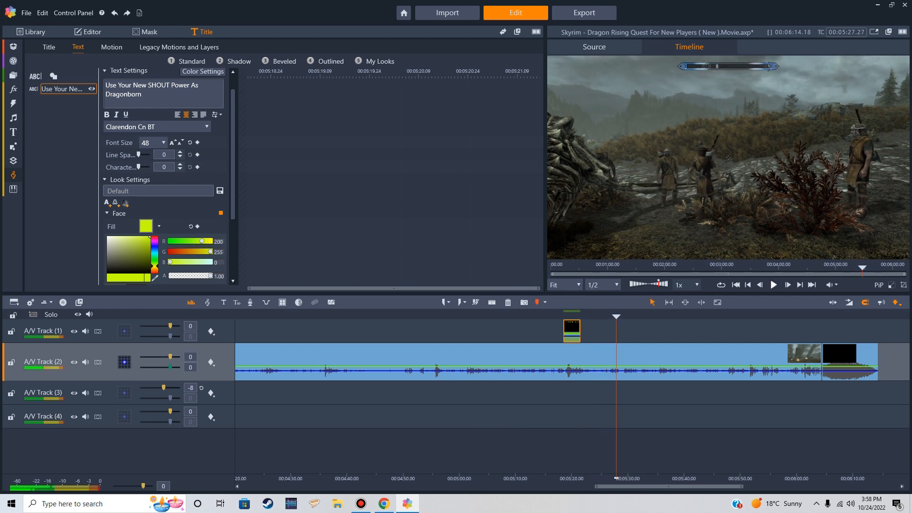
# Lengthen the SHOUT title to 00:00:10.05 and mark the range from 00:05:17.14 to 00:05:29.14 around it
pyautogui.moveTo(579, 330); pyautogui.dragTo(558, 316)
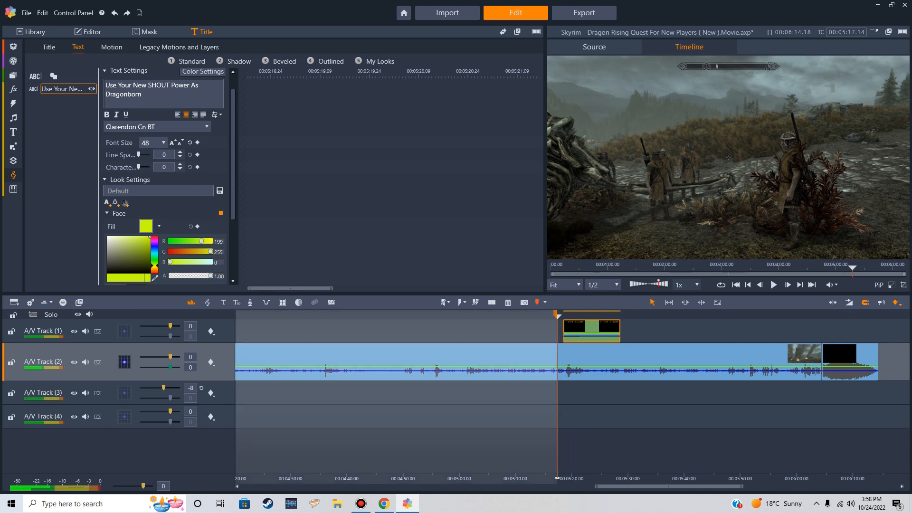
pyautogui.moveTo(557, 316); pyautogui.dragTo(625, 316)
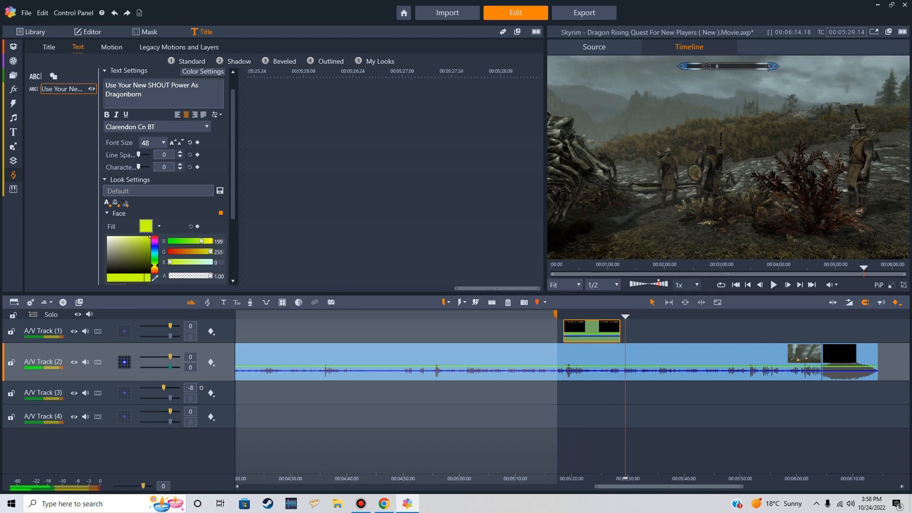
pyautogui.click(460, 302)
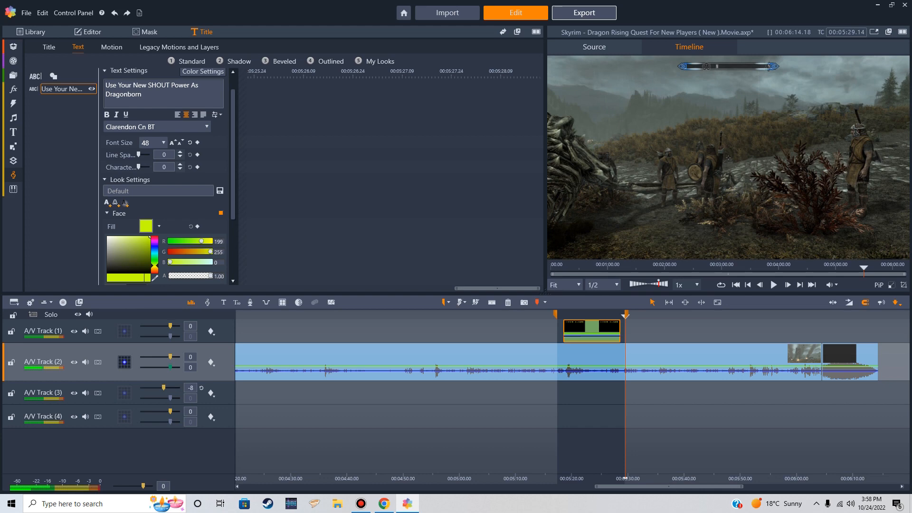
# Export the marked range as H.264/AVC with the HD 1080p preset and check the exported file in the media player
pyautogui.click(583, 13)
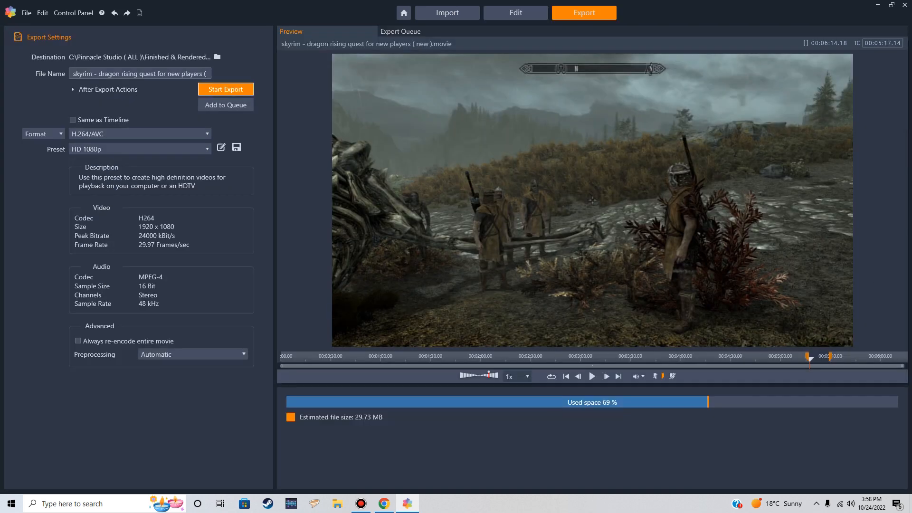
pyautogui.click(226, 89)
pyautogui.click(524, 275)
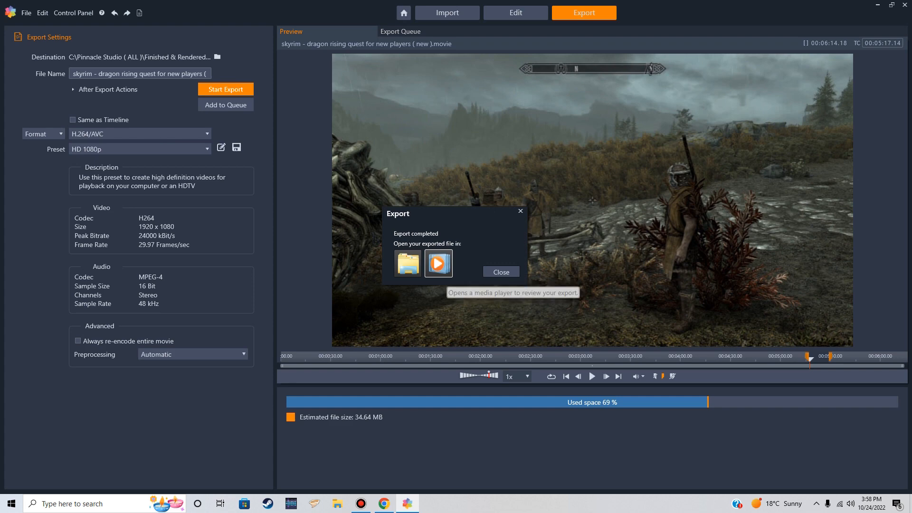
pyautogui.click(438, 264)
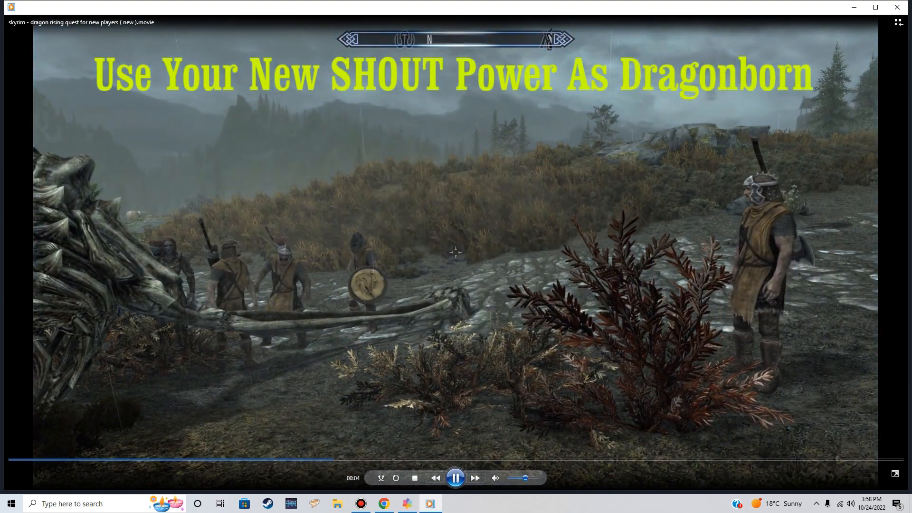
pyautogui.hotkey('alt', 'F4')
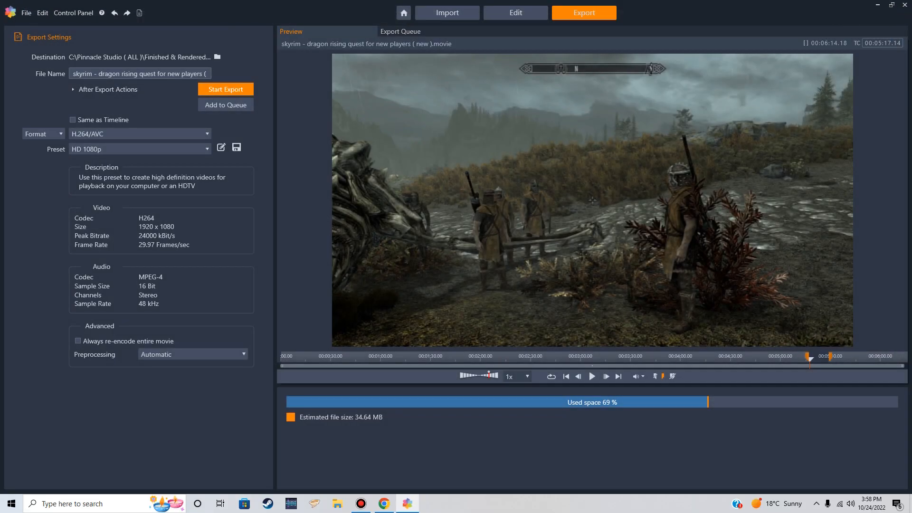
# Return to editing and set the font size of the "Use Your New SHOUT Power As Dragonborn" title to 26
pyautogui.click(515, 13)
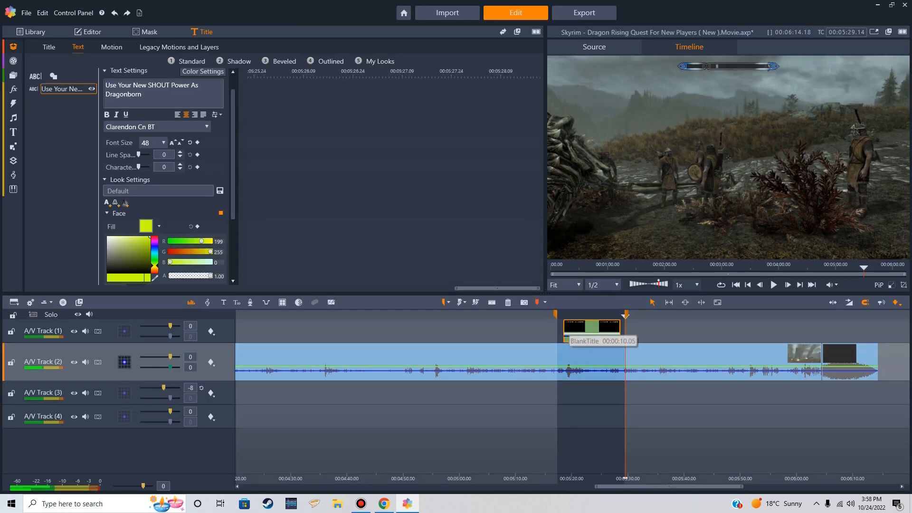
pyautogui.doubleClick(590, 334)
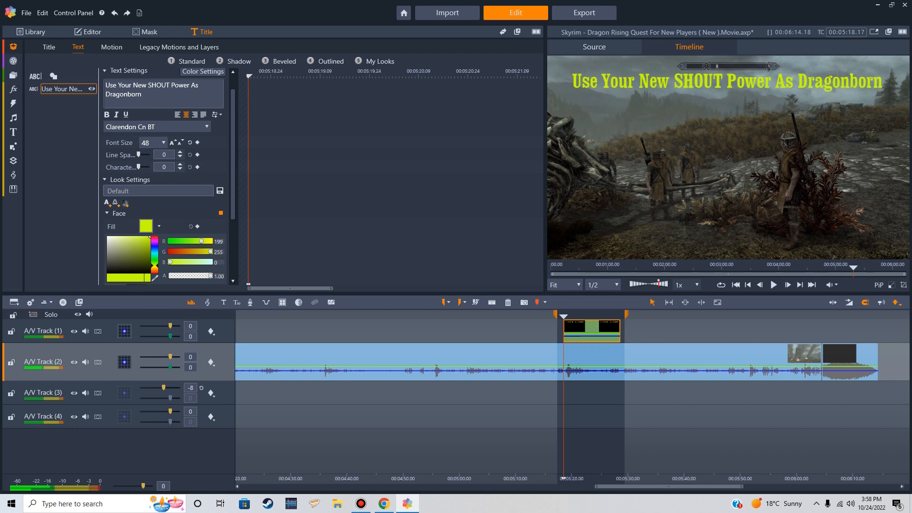
pyautogui.click(152, 142)
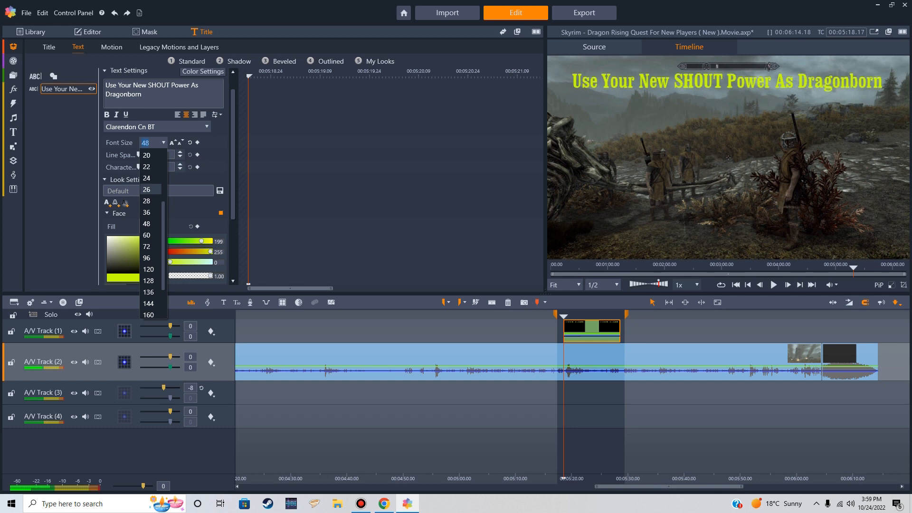
pyautogui.click(148, 190)
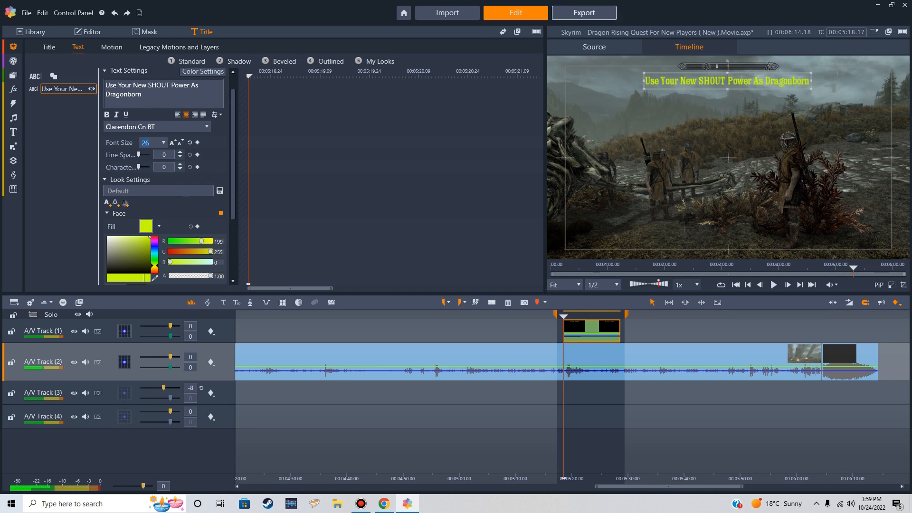
# Export the marked range again with the smaller title text and watch the new file in the media player
pyautogui.click(583, 13)
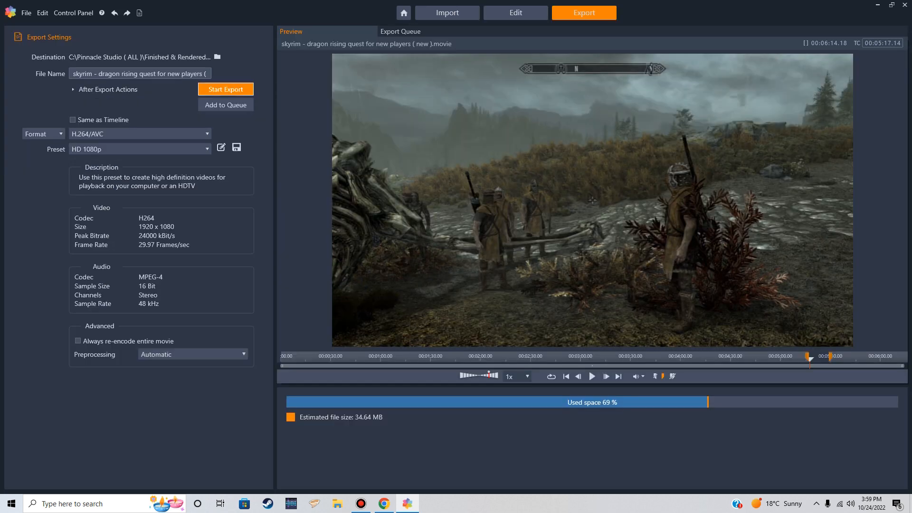
pyautogui.click(226, 90)
pyautogui.click(525, 276)
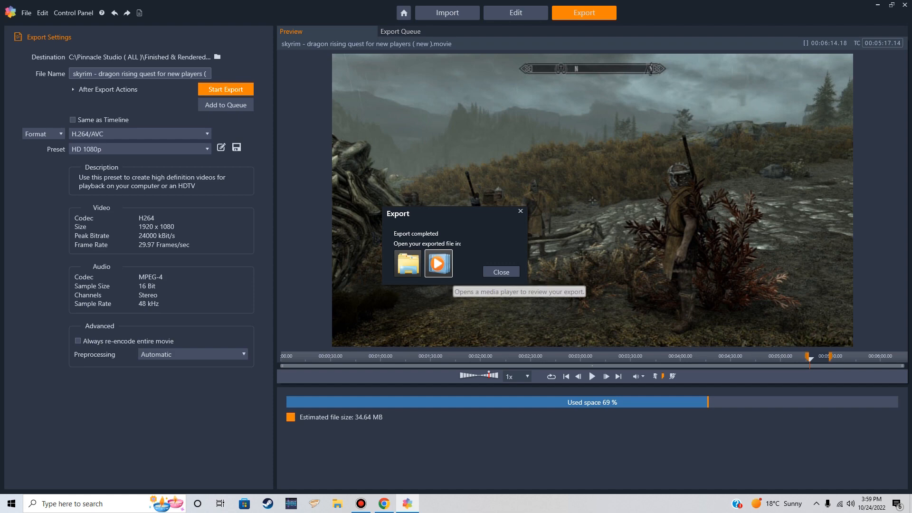
pyautogui.click(438, 263)
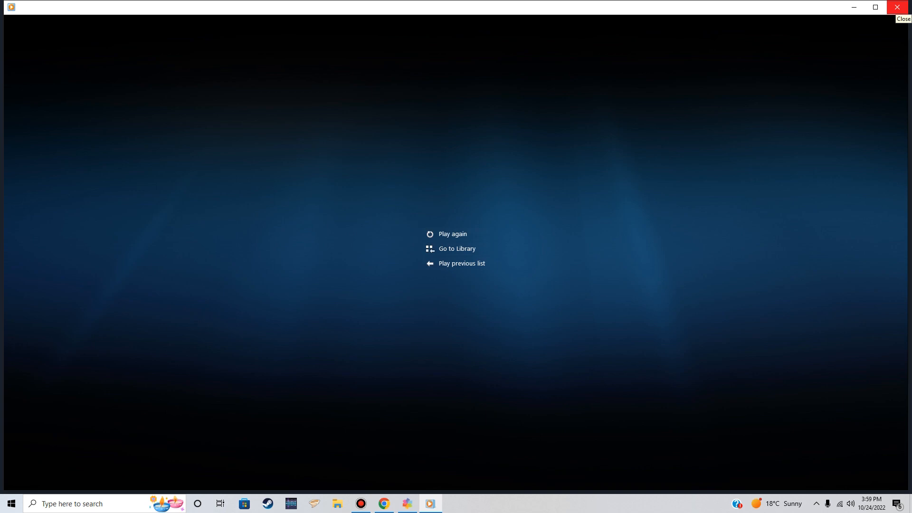
pyautogui.click(897, 7)
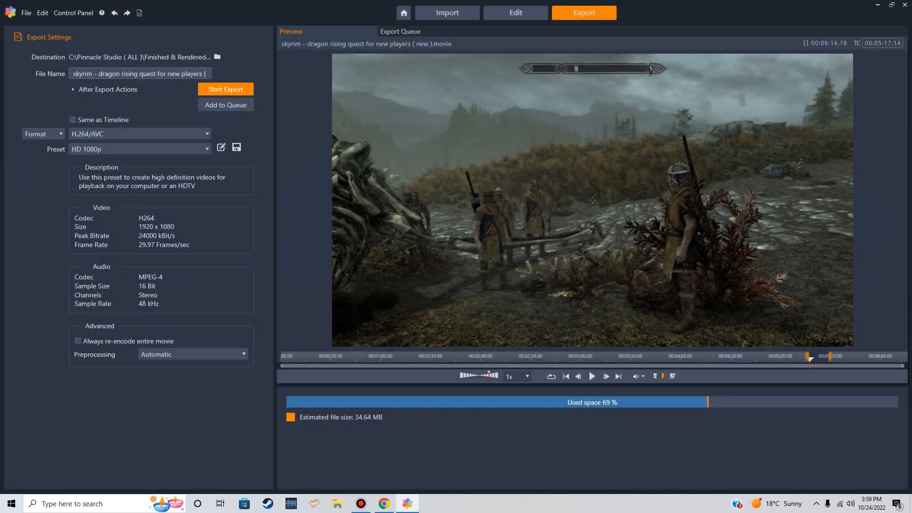
# Return to editing and clear the mark-in and mark-out points around the SHOUT title
pyautogui.click(515, 12)
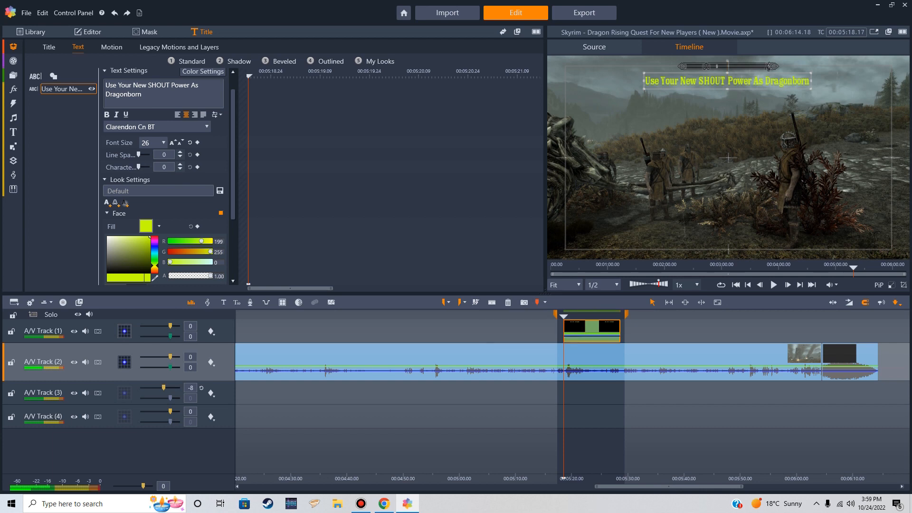
pyautogui.click(475, 302)
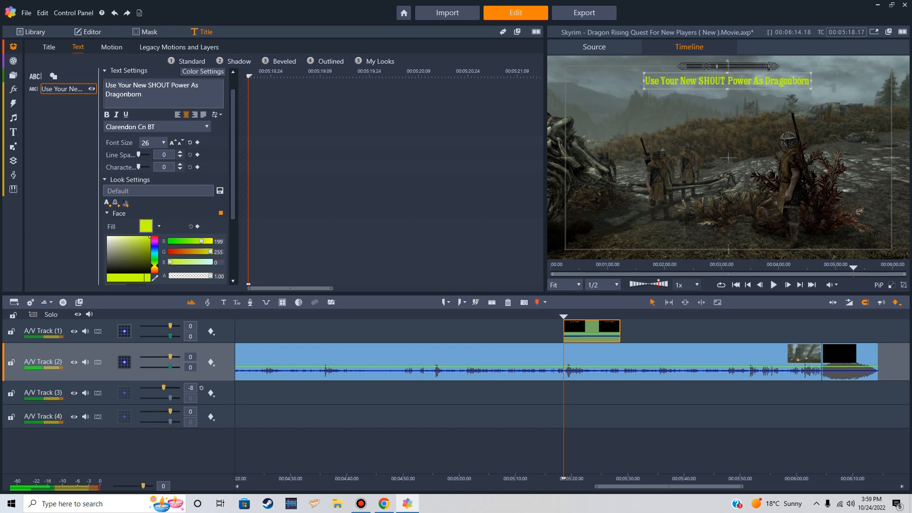
# Review the placement of the titles and music clips along the whole timeline, from the intro to the outro
pyautogui.moveTo(669, 486); pyautogui.dragTo(533, 487)
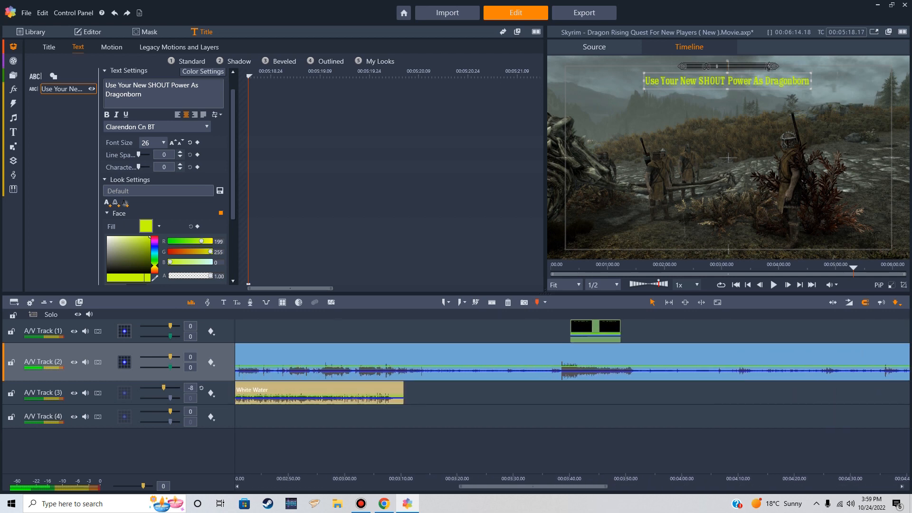
pyautogui.click(494, 378)
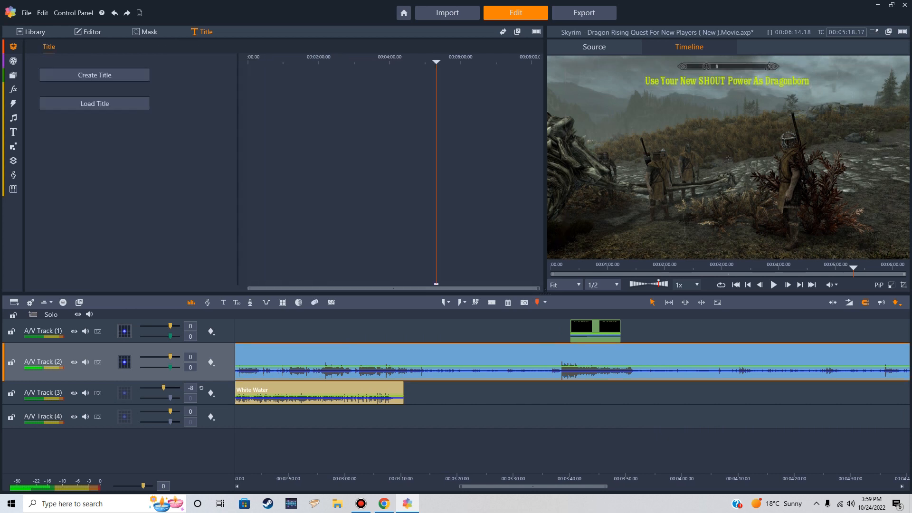
pyautogui.moveTo(533, 486); pyautogui.dragTo(497, 487)
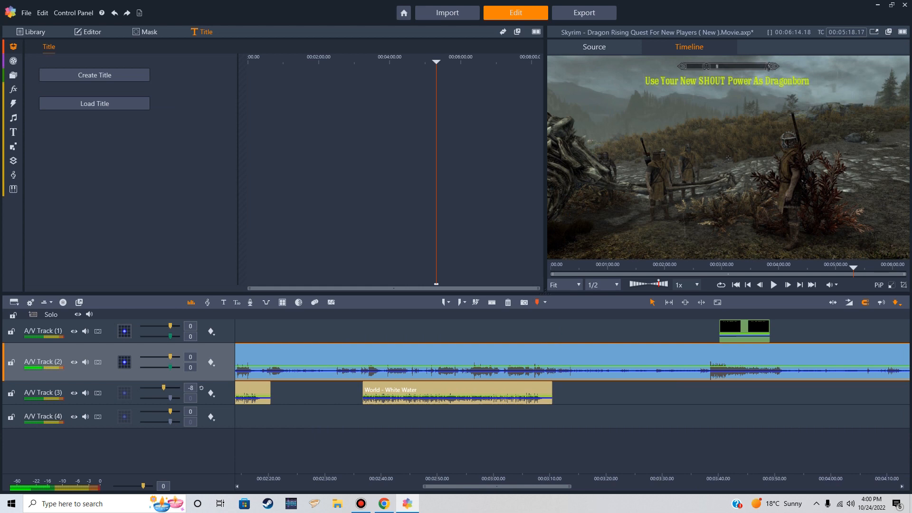
pyautogui.click(489, 399)
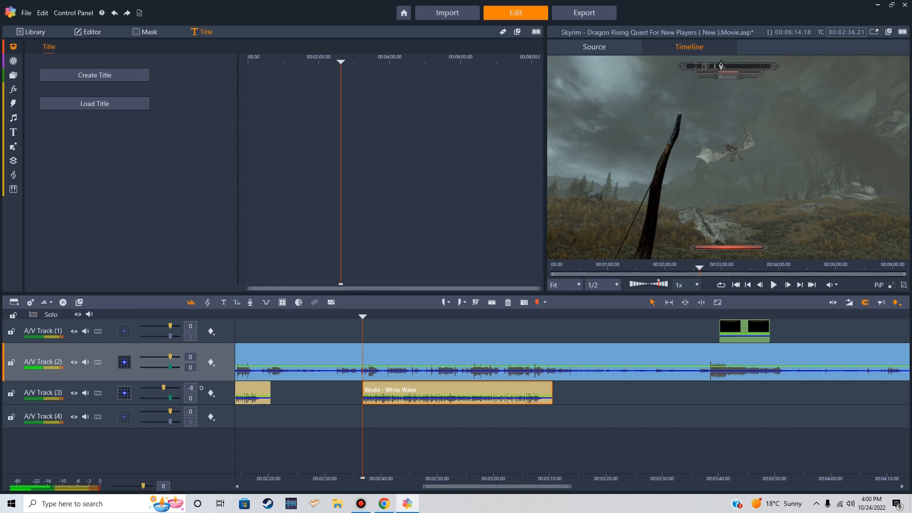
pyautogui.moveTo(497, 487); pyautogui.dragTo(398, 486)
pyautogui.hscroll(-8, 573, 401)
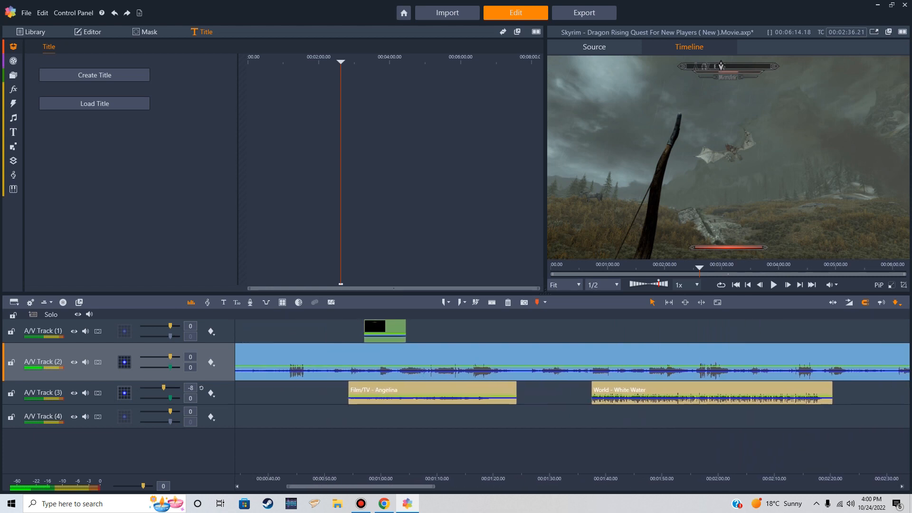
pyautogui.hscroll(-2, 573, 401)
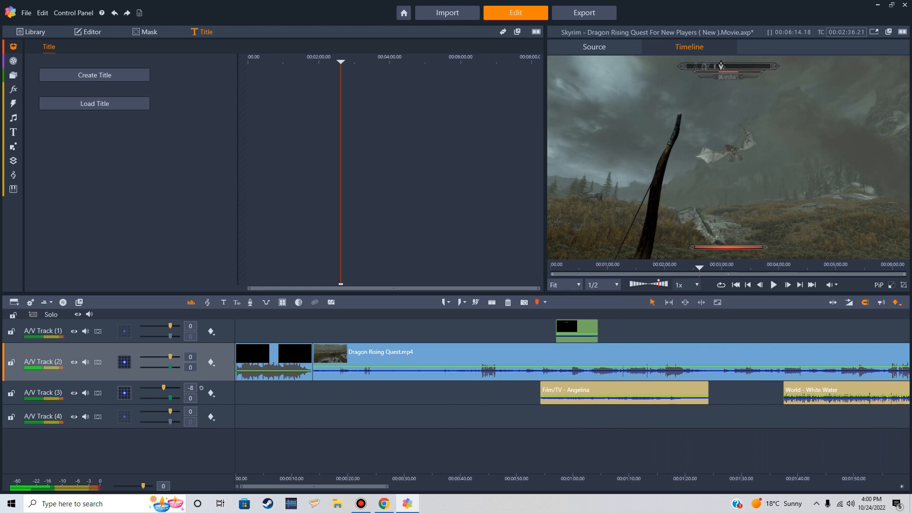
pyautogui.hscroll(15, 572, 402)
pyautogui.hscroll(10, 573, 401)
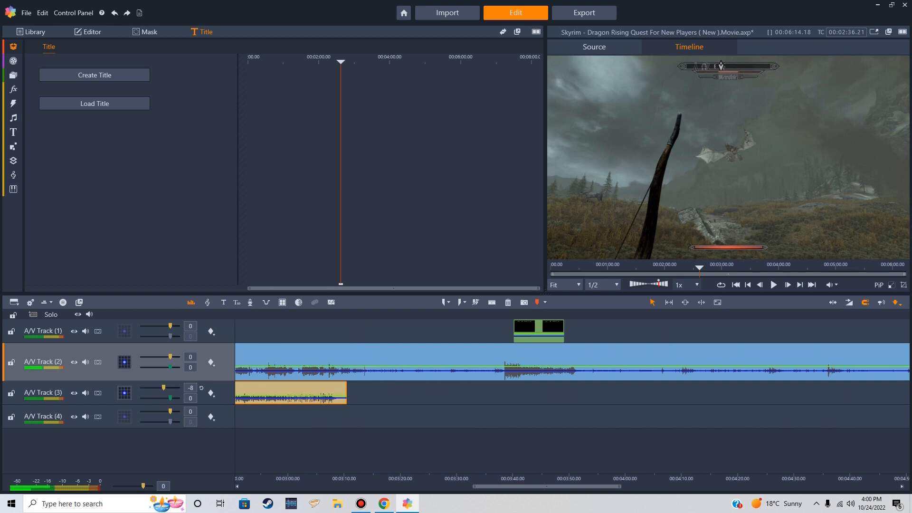
pyautogui.hscroll(10, 572, 402)
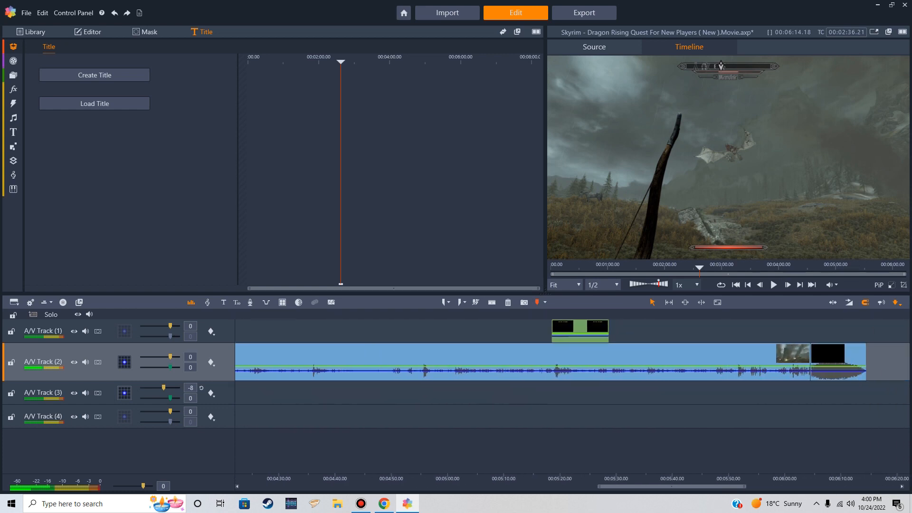
# Select the outro clip at the end of A/V Track (2) and play its opening seconds to judge the loudness
pyautogui.hscroll(4, 572, 401)
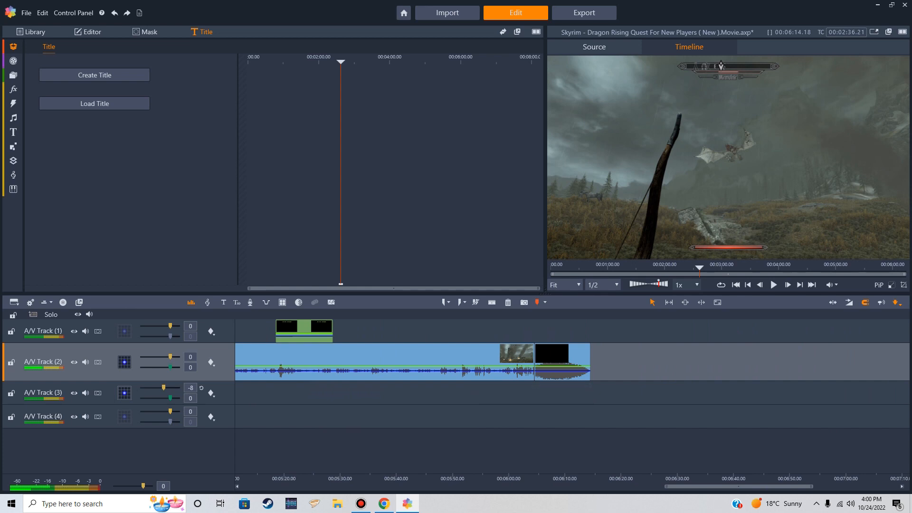
pyautogui.moveTo(739, 486)
pyautogui.mouseDown()
pyautogui.moveTo(538, 486)
pyautogui.moveTo(750, 486)
pyautogui.mouseUp()
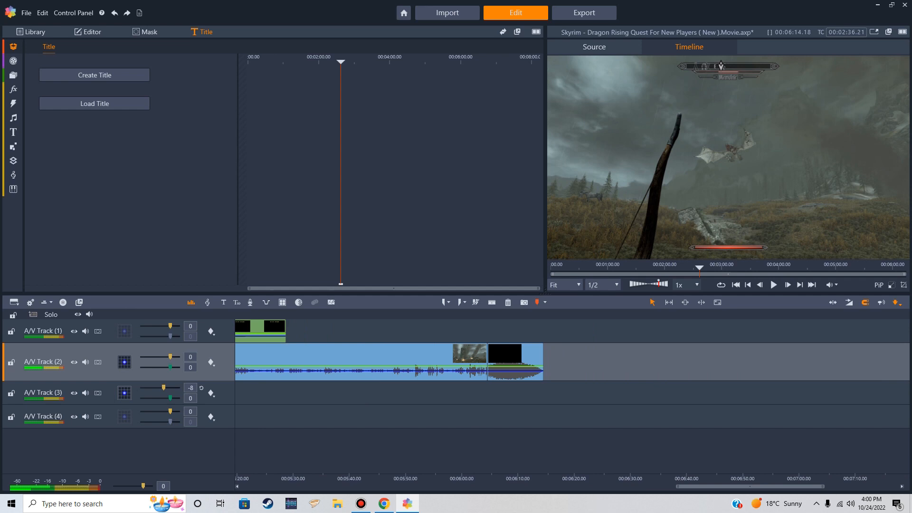
pyautogui.click(488, 365)
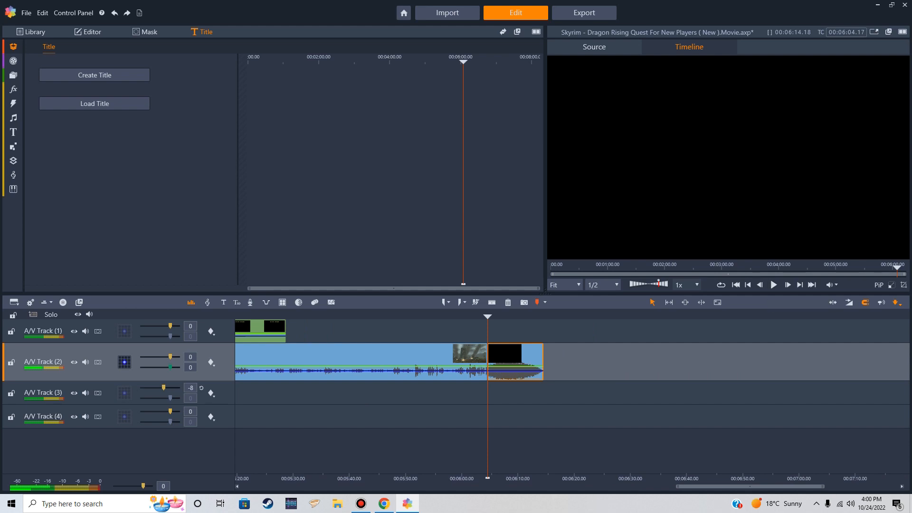
pyautogui.click(773, 285)
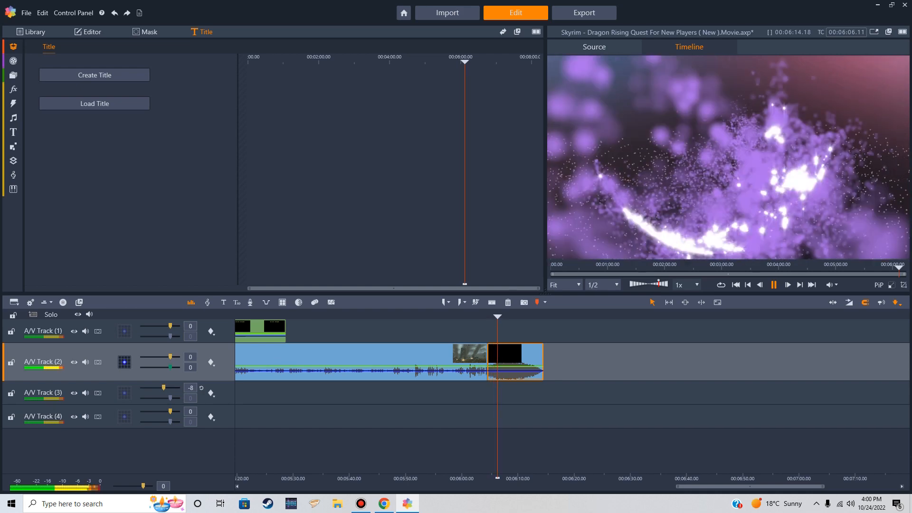
pyautogui.click(773, 284)
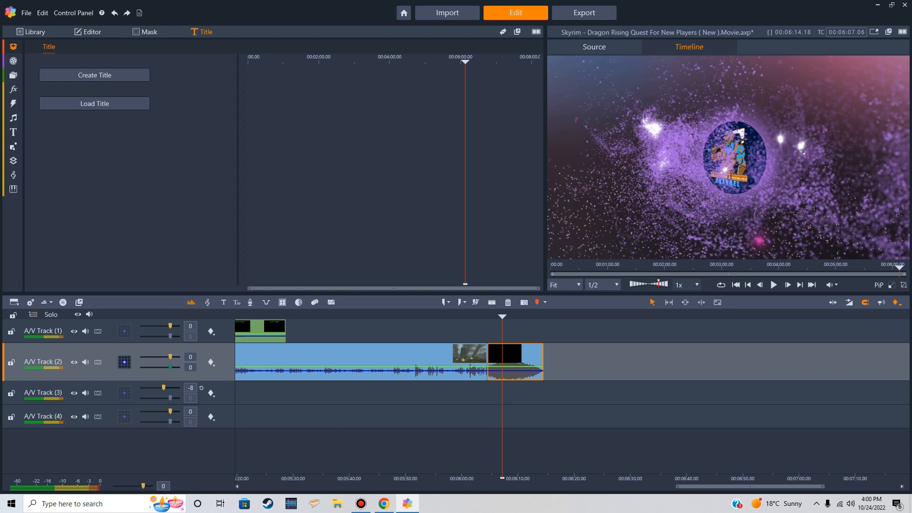
# Lower the outro clip's volume to -13 and replay the clip from its start to check the level
pyautogui.moveTo(170, 367); pyautogui.dragTo(159, 367)
pyautogui.moveTo(502, 317); pyautogui.dragTo(488, 317)
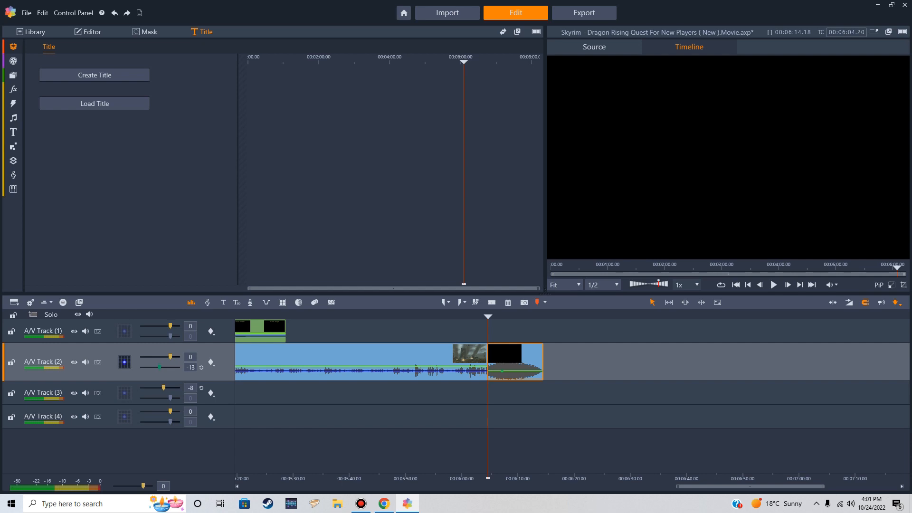
pyautogui.click(774, 284)
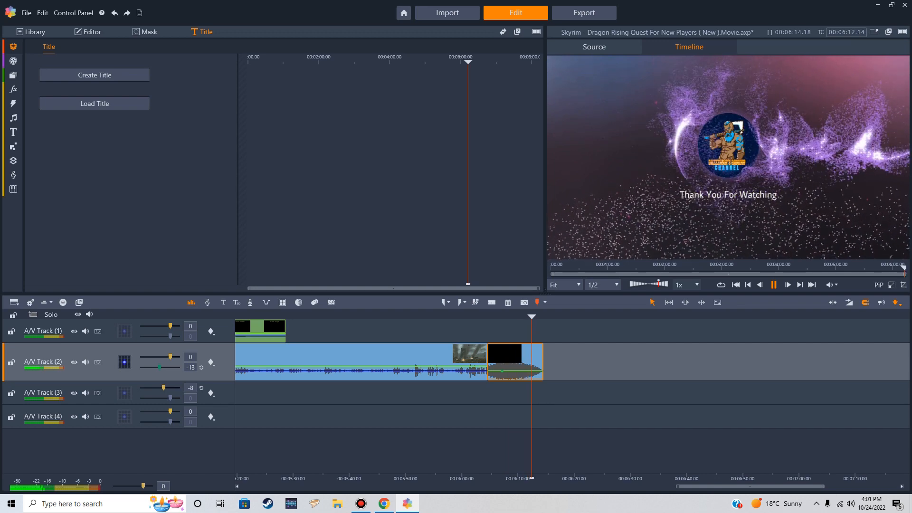
pyautogui.press('space')
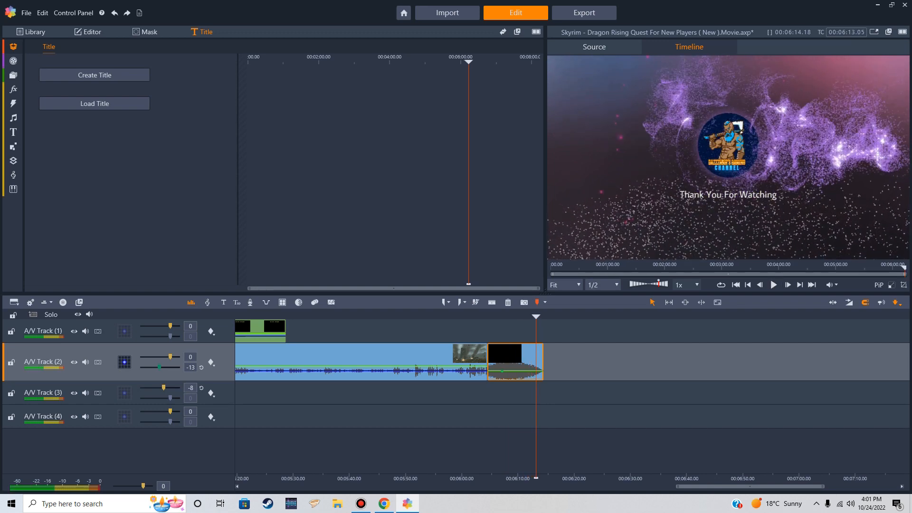
pyautogui.click(736, 285)
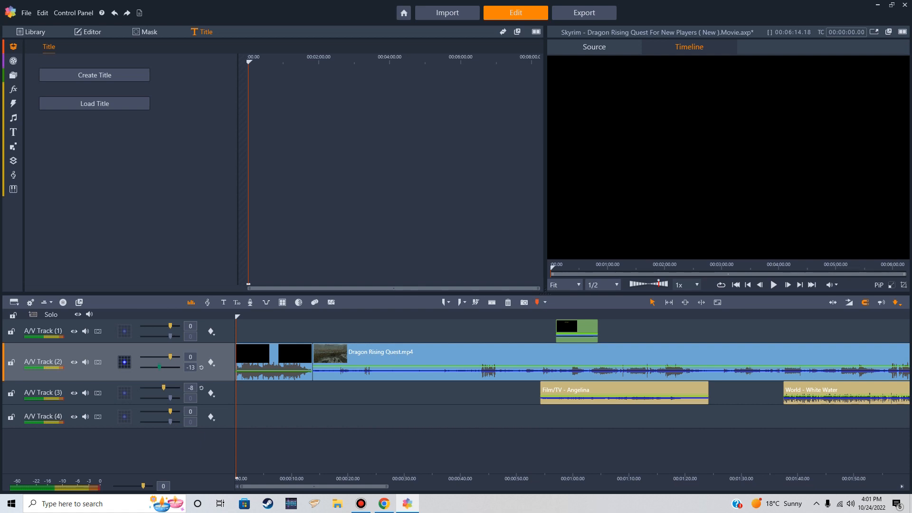
pyautogui.moveTo(311, 487)
pyautogui.mouseDown()
pyautogui.moveTo(710, 487)
pyautogui.moveTo(312, 486)
pyautogui.mouseUp()
pyautogui.moveTo(361, 504)
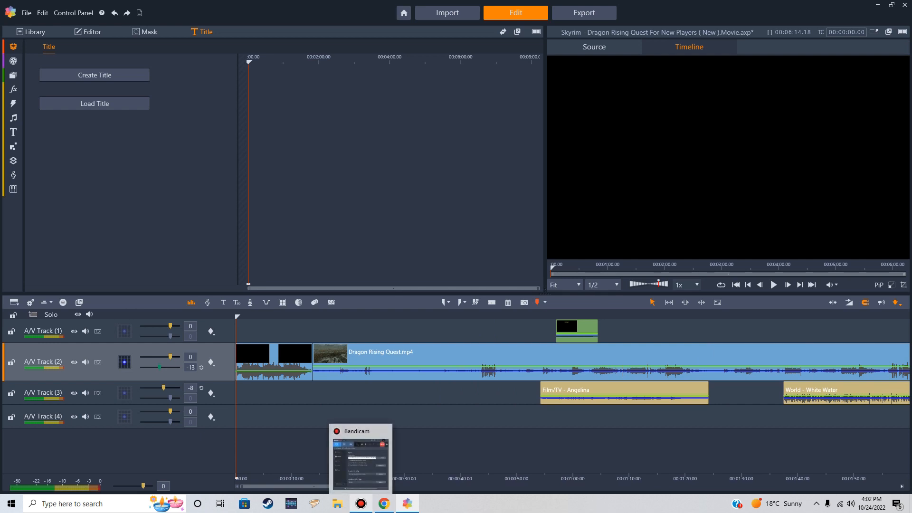
pyautogui.click(360, 463)
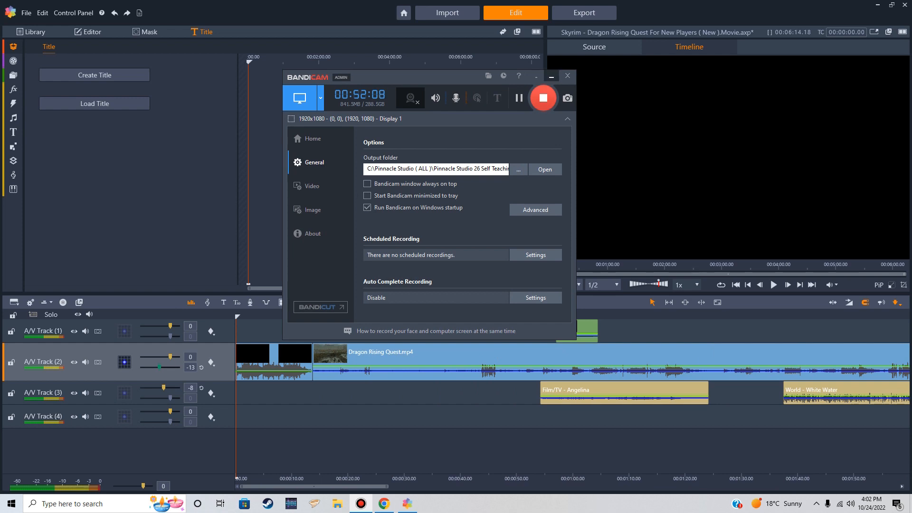
pyautogui.click(551, 76)
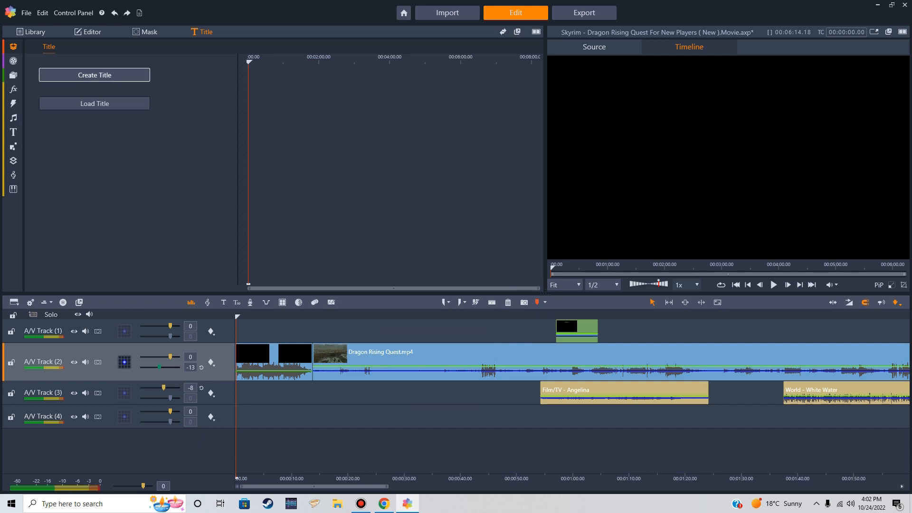
# Save the movie as "Skyrim - Dragon Rising Quest For New Players ( New ).Movie" in the Project Directory folder, replacing the existing file
pyautogui.click(26, 13)
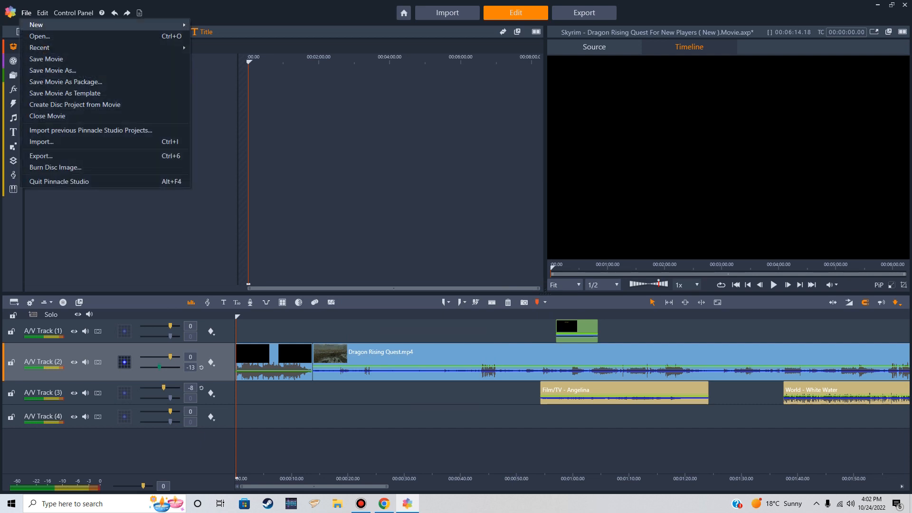
pyautogui.click(52, 70)
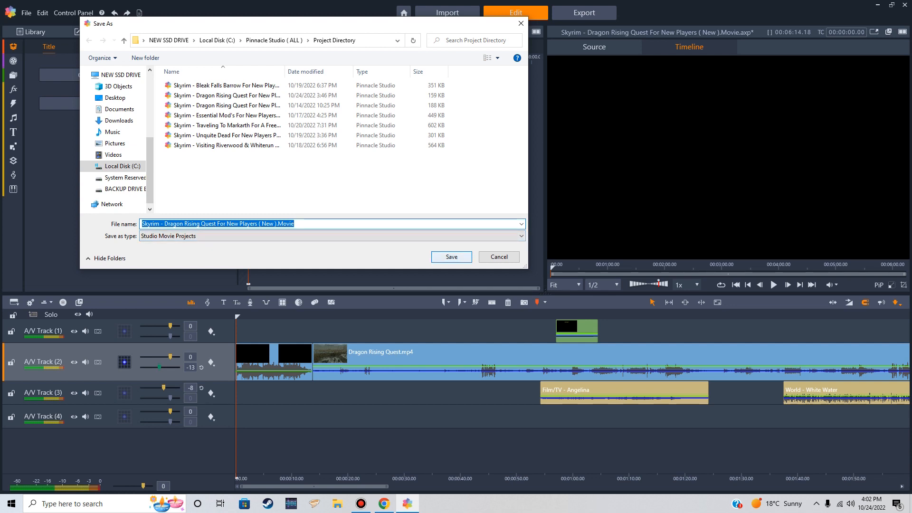
pyautogui.click(451, 257)
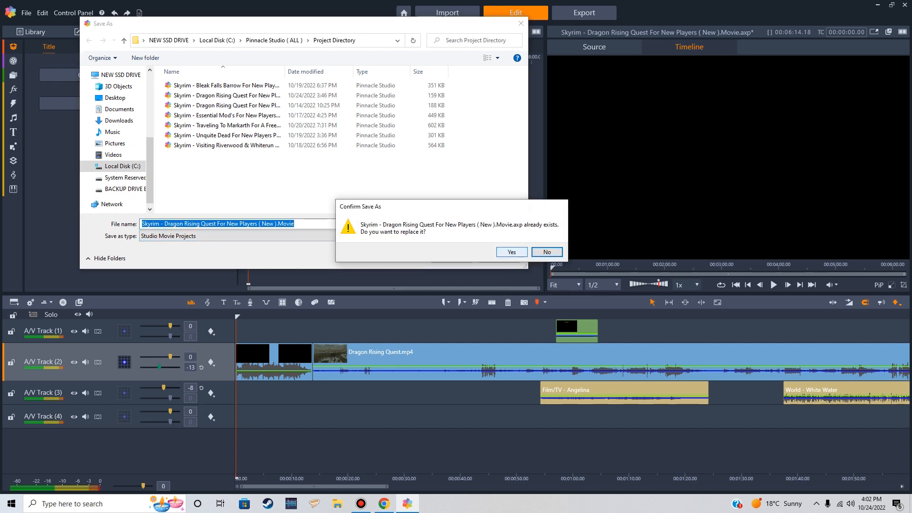
pyautogui.click(512, 252)
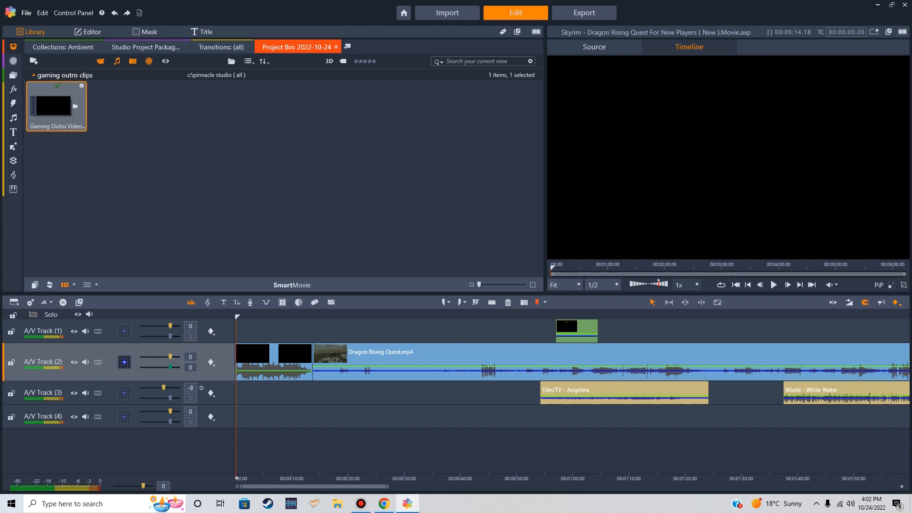
# Delete the old "Skyrim - Dragon Rising Quest For New Players.Movie" project file from the Project Directory folder, without opening another project
pyautogui.click(26, 13)
pyautogui.click(40, 36)
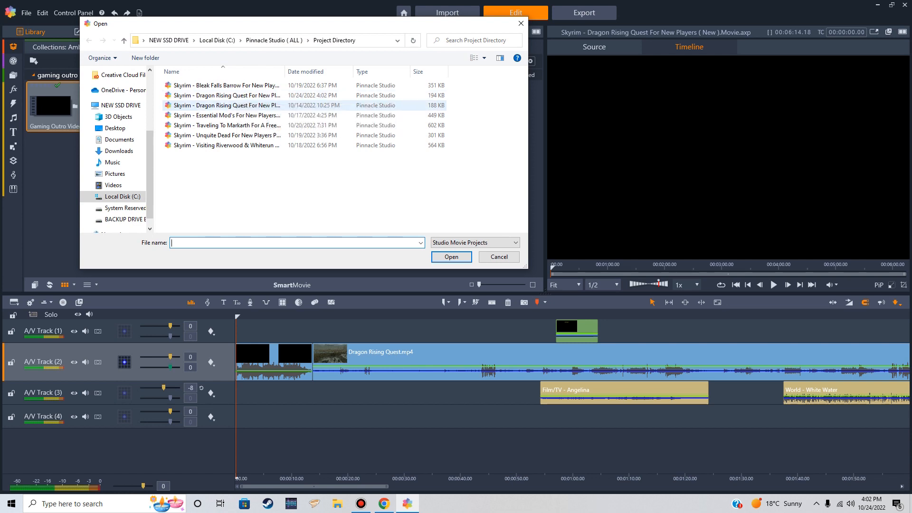
pyautogui.click(234, 105)
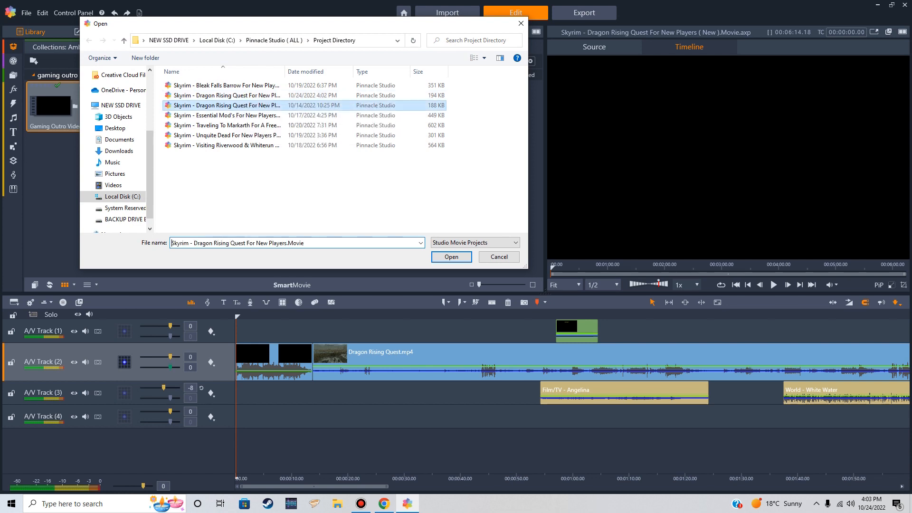
pyautogui.rightClick(234, 105)
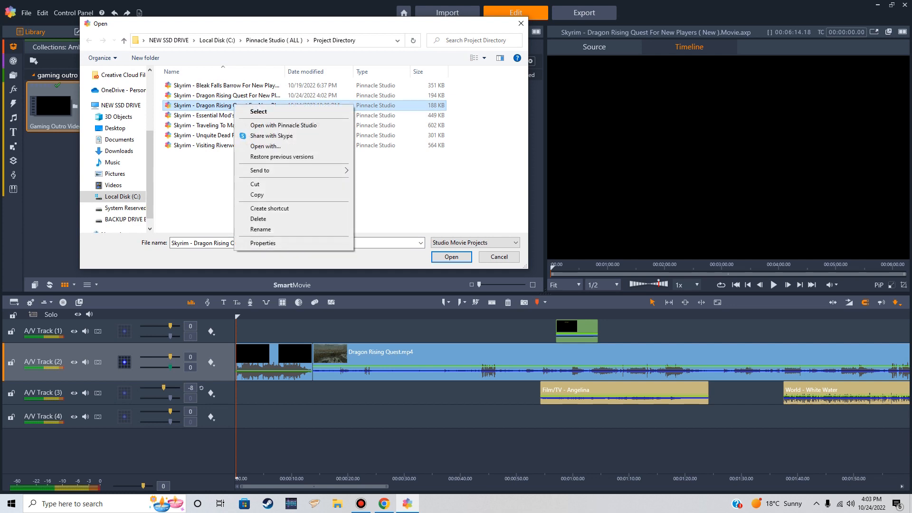
pyautogui.click(258, 219)
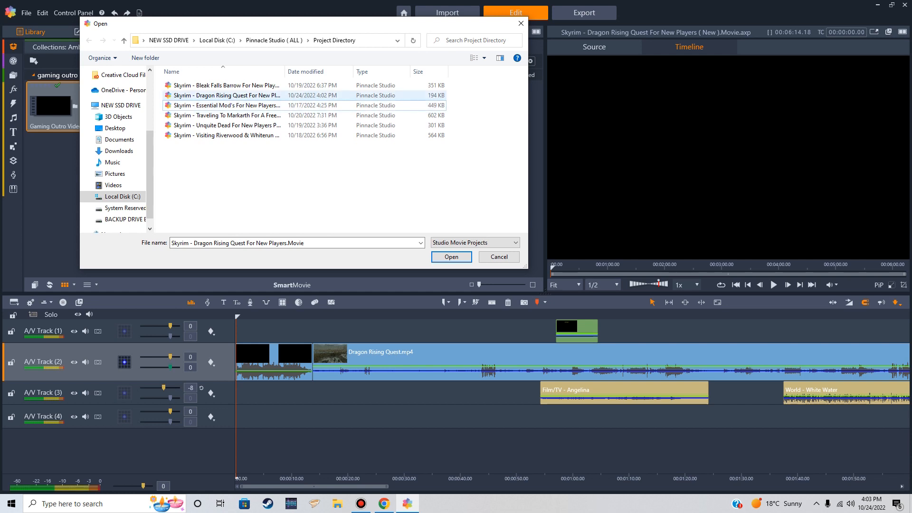
pyautogui.click(227, 95)
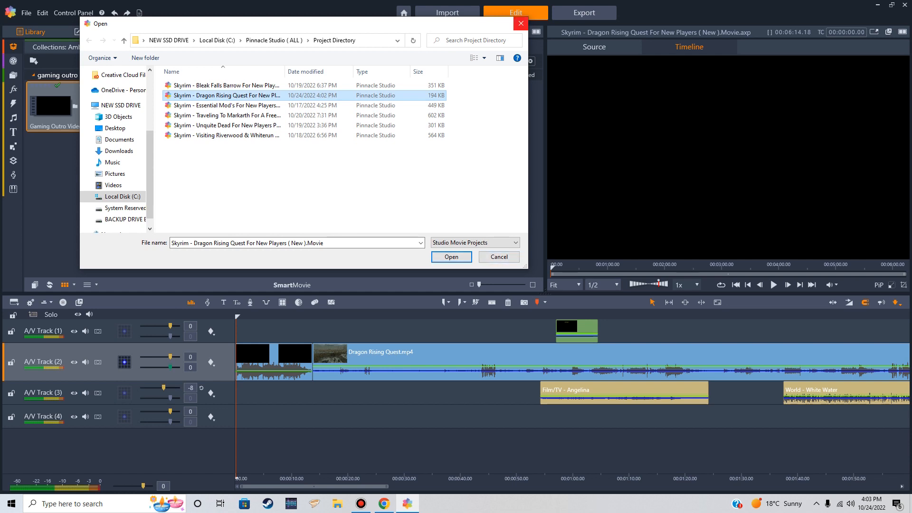
pyautogui.click(521, 24)
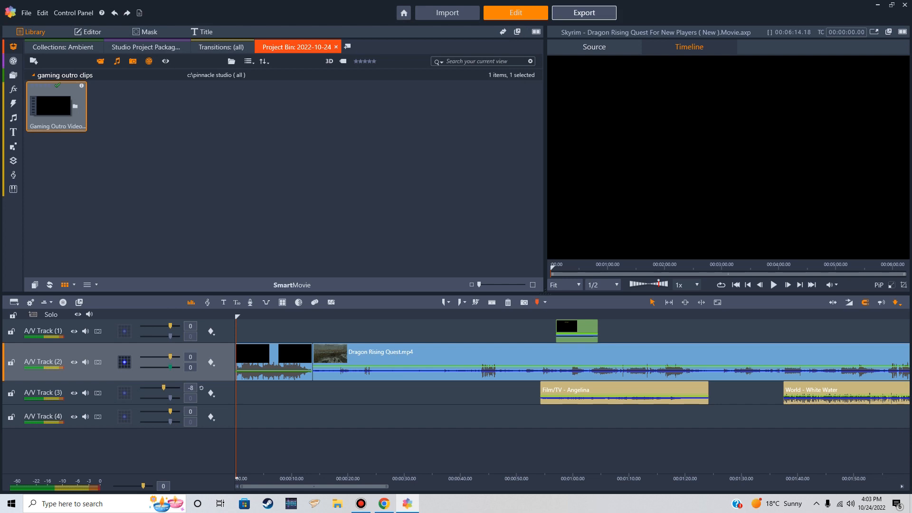
# Export the whole movie in H.264/AVC format with the HD 1080p preset, without overwriting the existing exported file
pyautogui.click(584, 13)
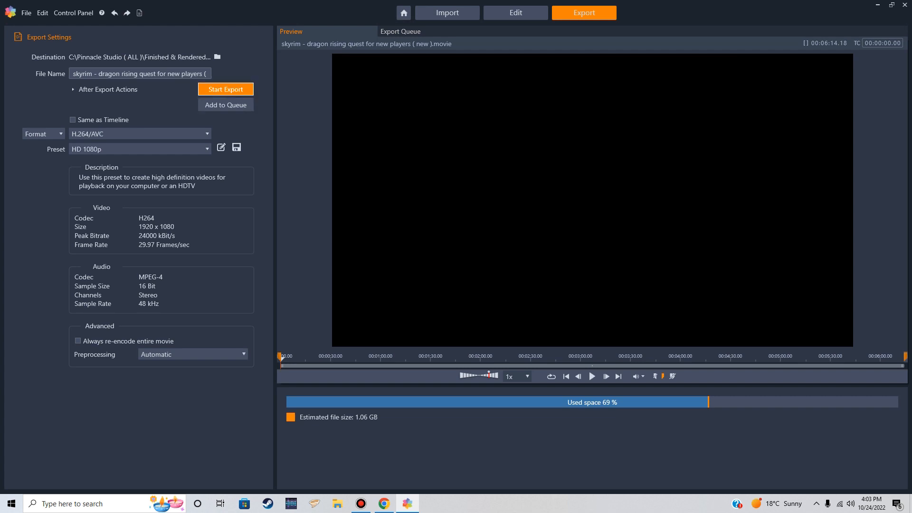
pyautogui.click(226, 89)
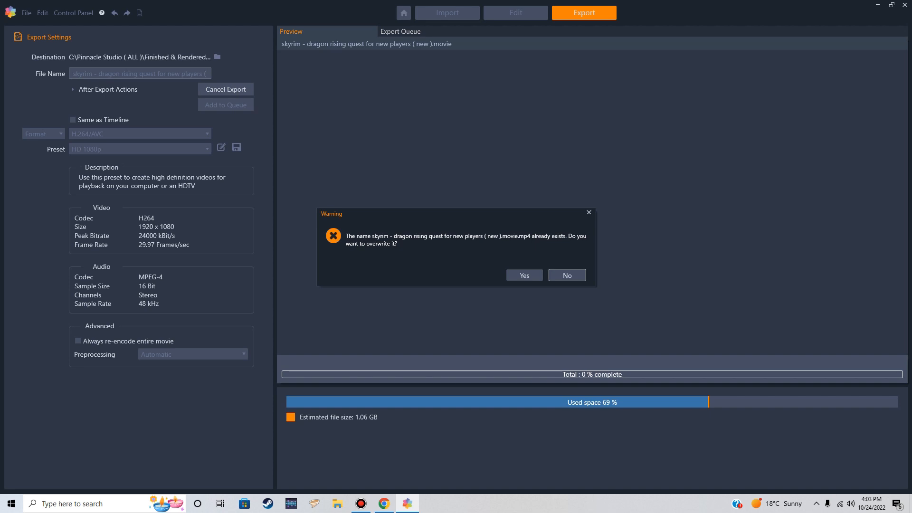
pyautogui.click(567, 275)
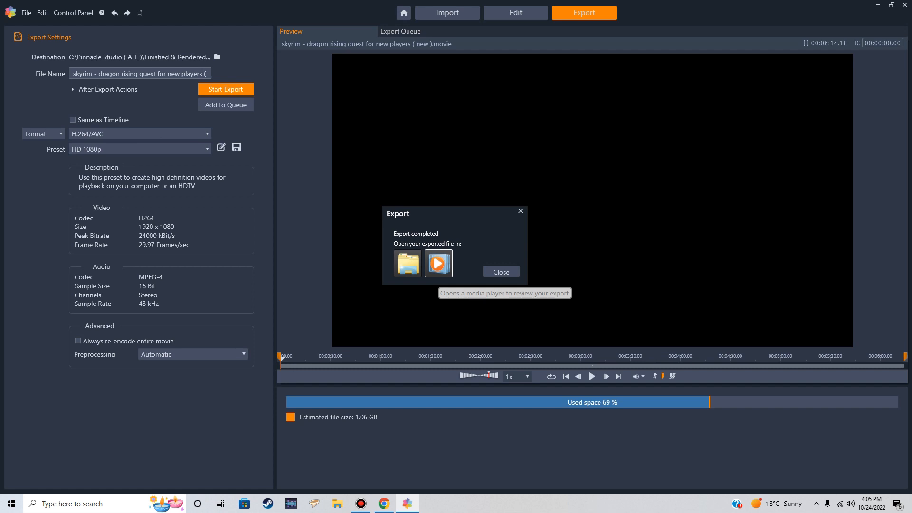
# Open the exported movie in the media player and review the scene around 03:13, just after the dragon is killed
pyautogui.click(438, 266)
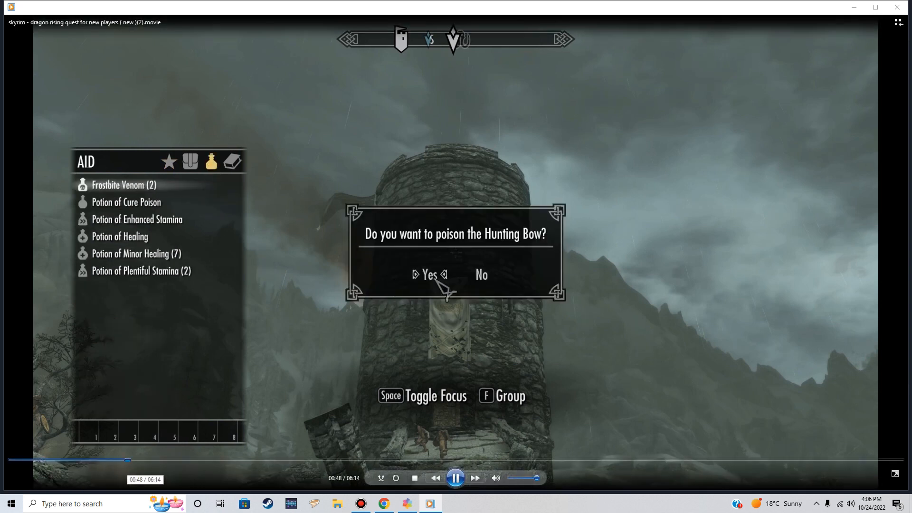
pyautogui.click(443, 459)
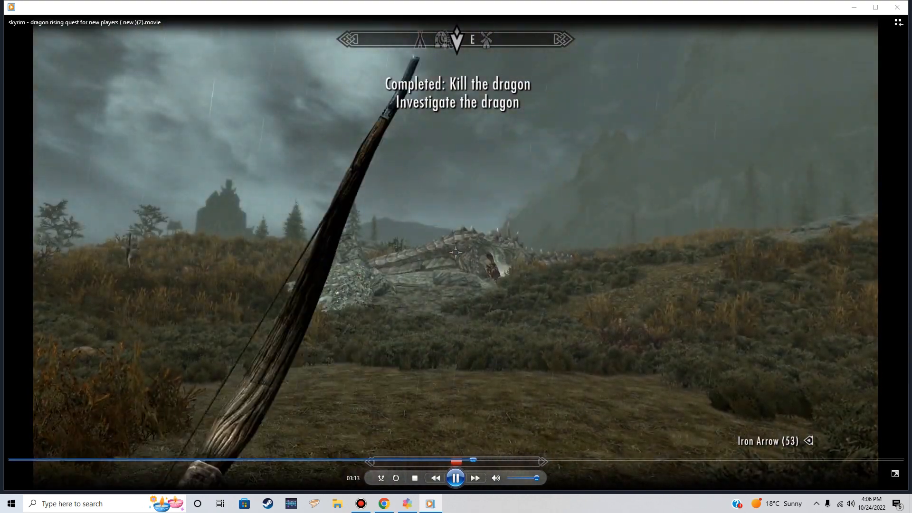
pyautogui.moveTo(476, 459); pyautogui.dragTo(384, 459)
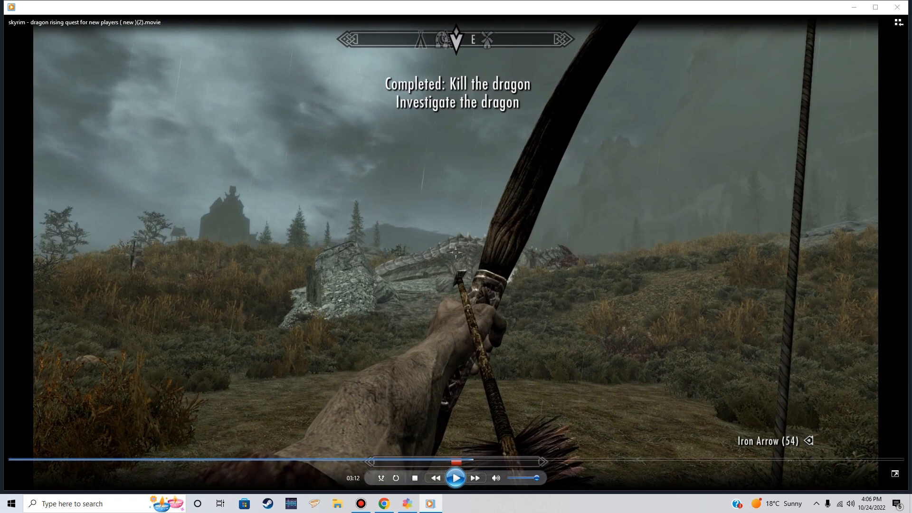
pyautogui.press('space')
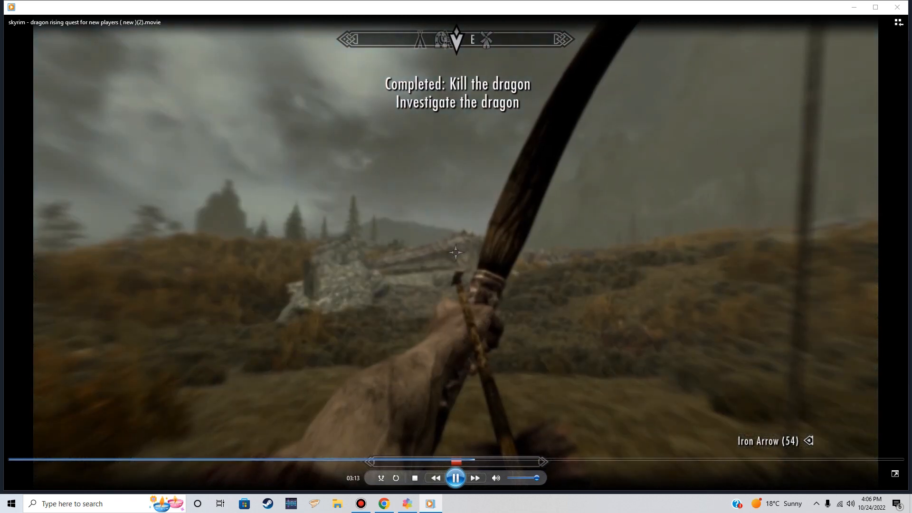
pyautogui.press('space')
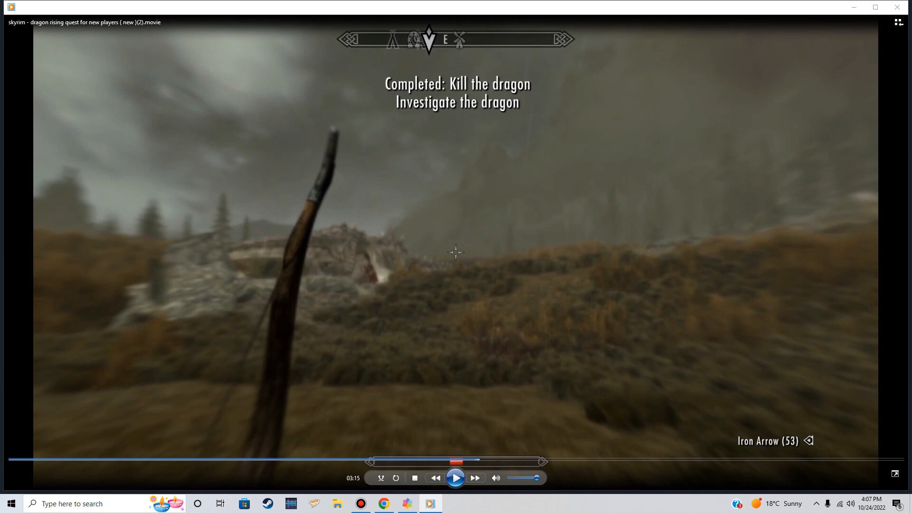
pyautogui.click(456, 478)
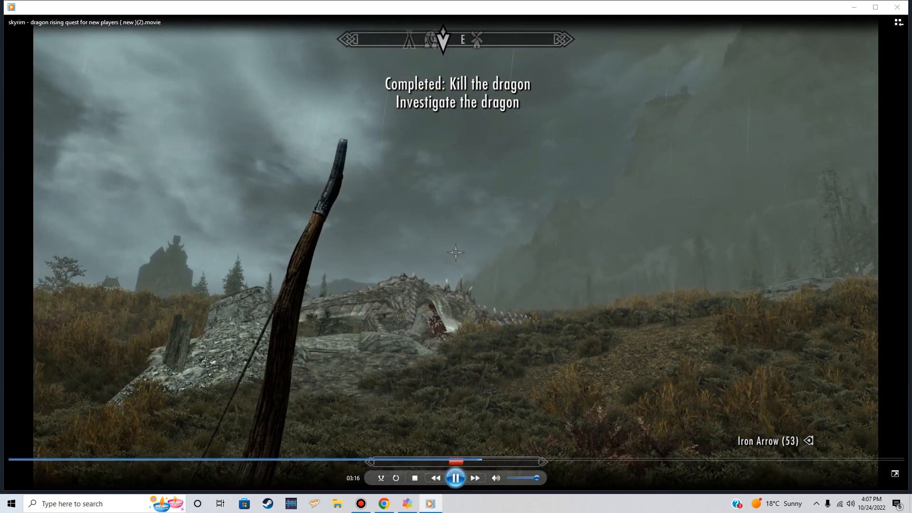
pyautogui.click(455, 478)
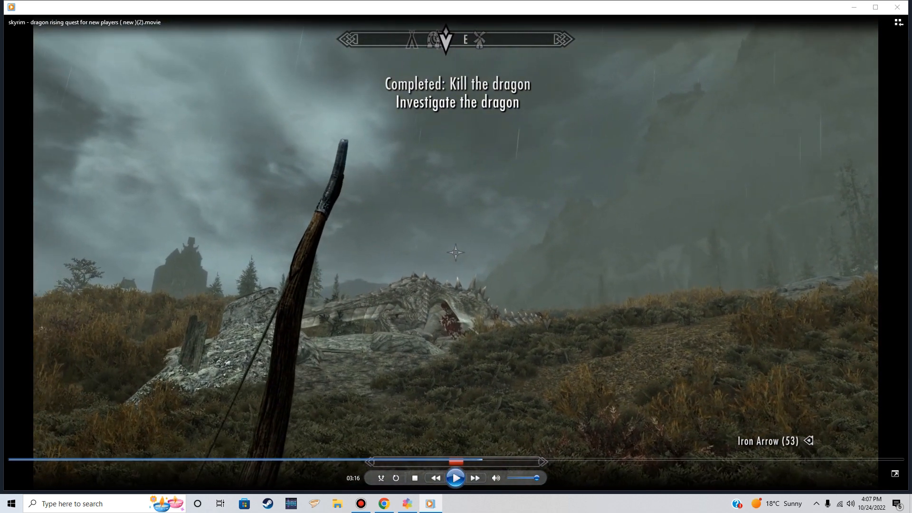
# Skip ahead in the exported movie to check the Whiterun Guard dialogue near 04:35 and the SHOUT power title after 05:10
pyautogui.moveTo(479, 460); pyautogui.dragTo(669, 460)
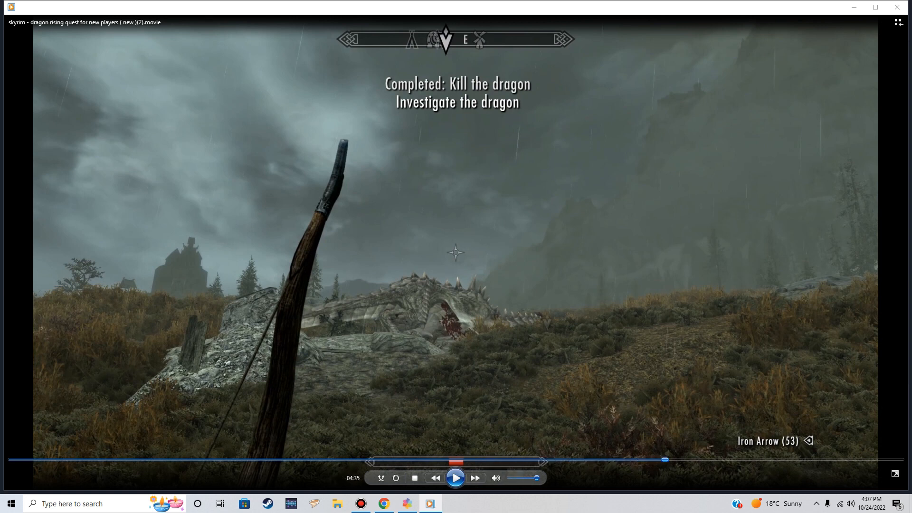
pyautogui.click(456, 478)
pyautogui.click(455, 478)
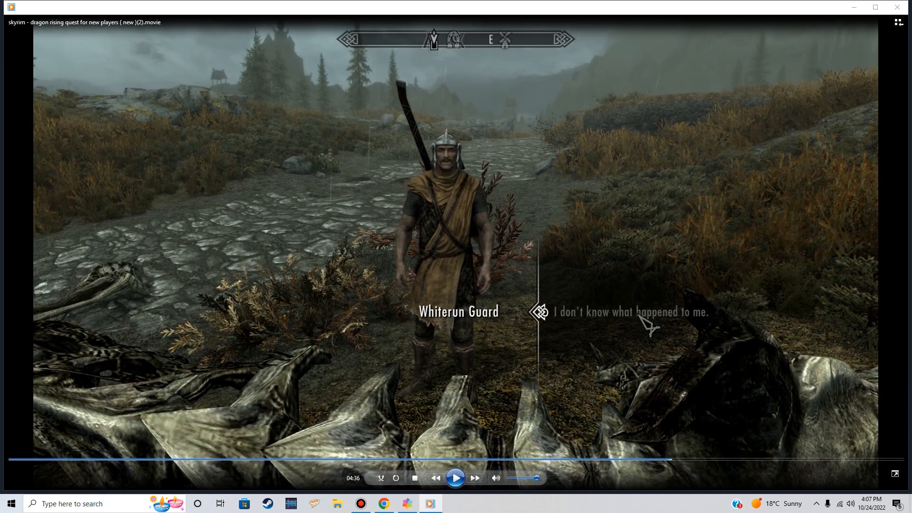
pyautogui.moveTo(669, 460); pyautogui.dragTo(752, 459)
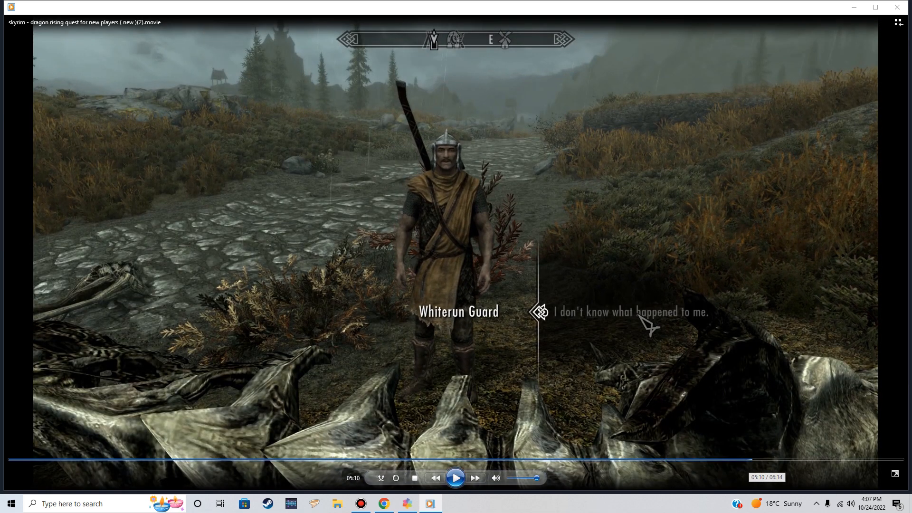
pyautogui.click(455, 478)
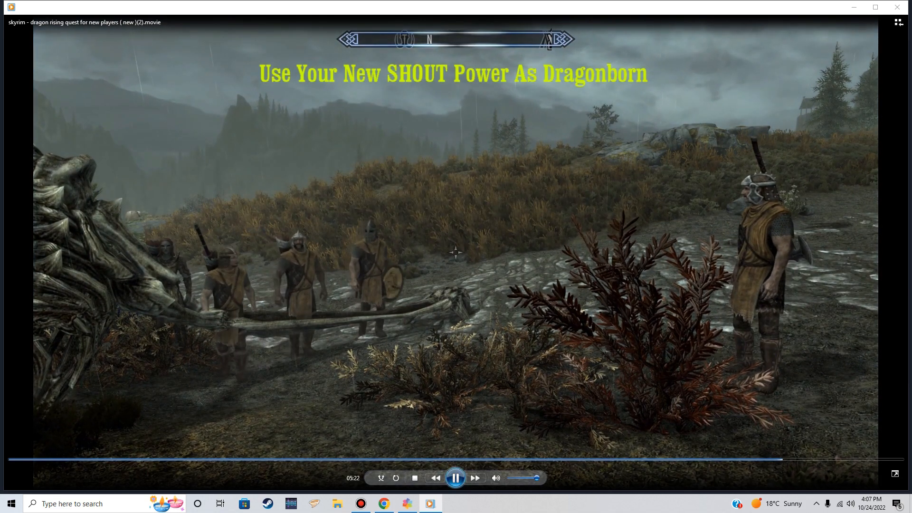
pyautogui.press('space')
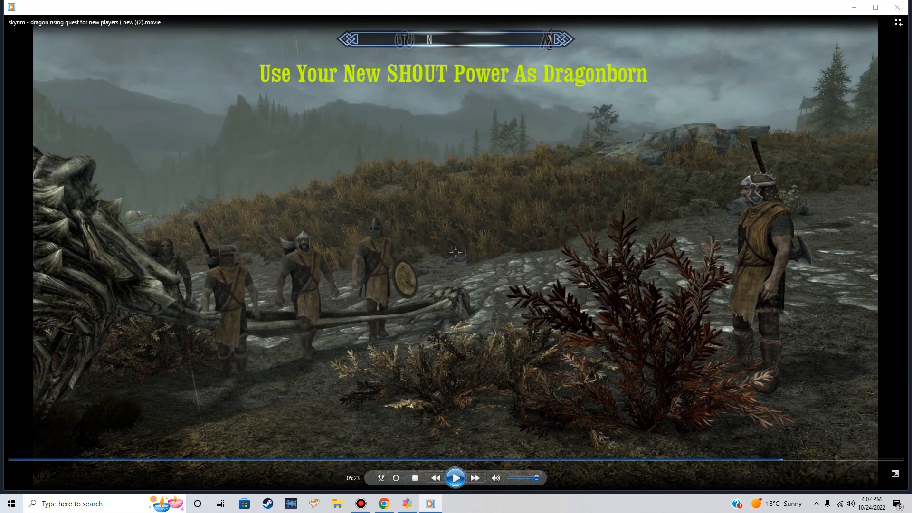
pyautogui.click(455, 478)
pyautogui.click(455, 478)
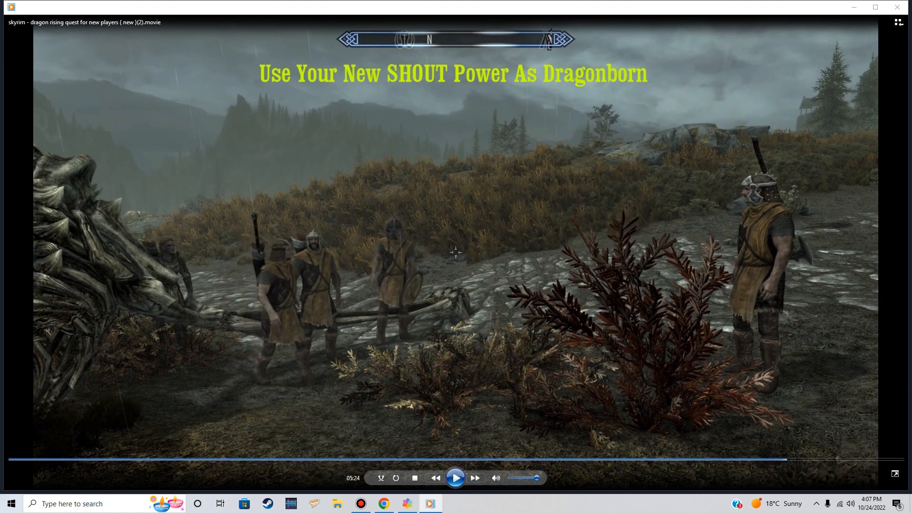
# Replay the ending of the exported movie to check the transition and volume going into the outro, and close the media player
pyautogui.moveTo(866, 460); pyautogui.dragTo(882, 459)
pyautogui.click(455, 478)
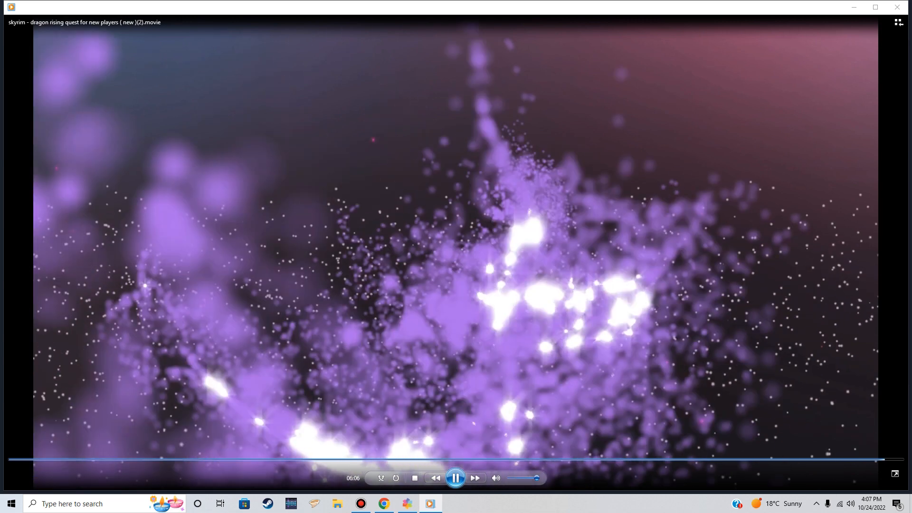
pyautogui.click(455, 478)
pyautogui.moveTo(882, 459); pyautogui.dragTo(852, 460)
pyautogui.click(455, 477)
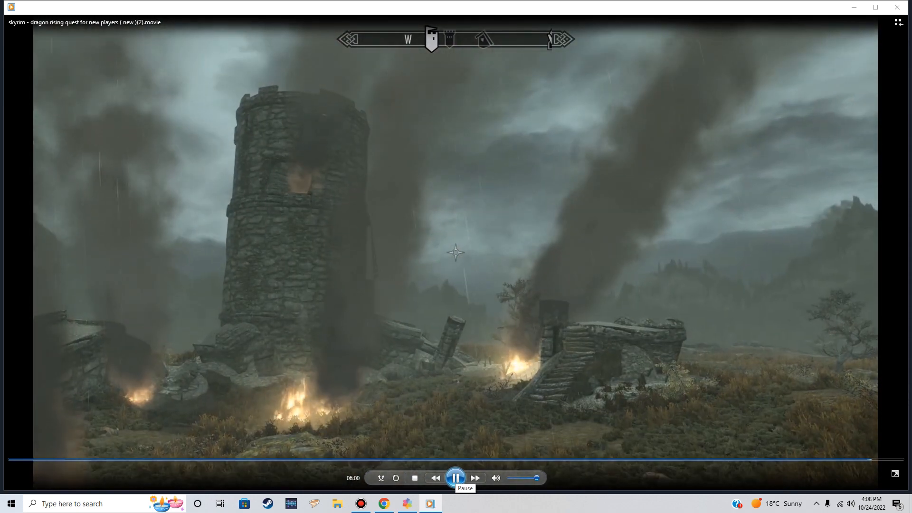
pyautogui.click(456, 478)
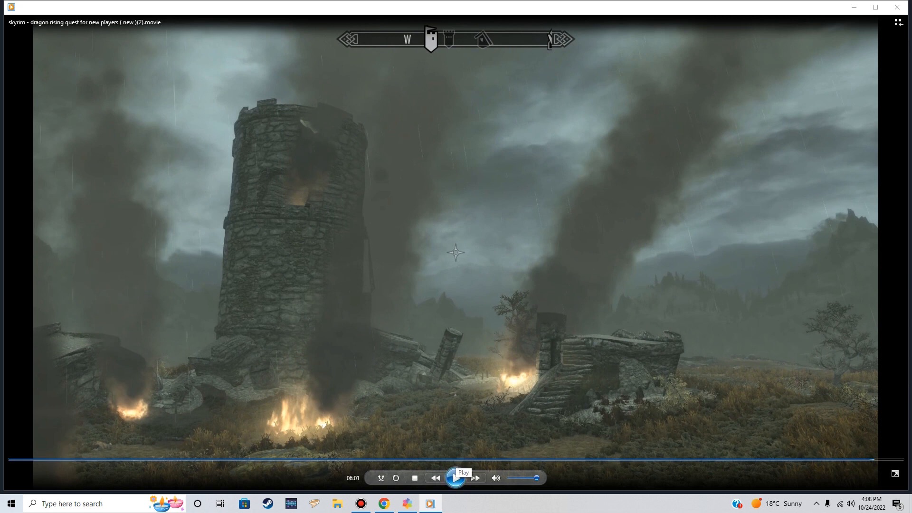
pyautogui.click(455, 478)
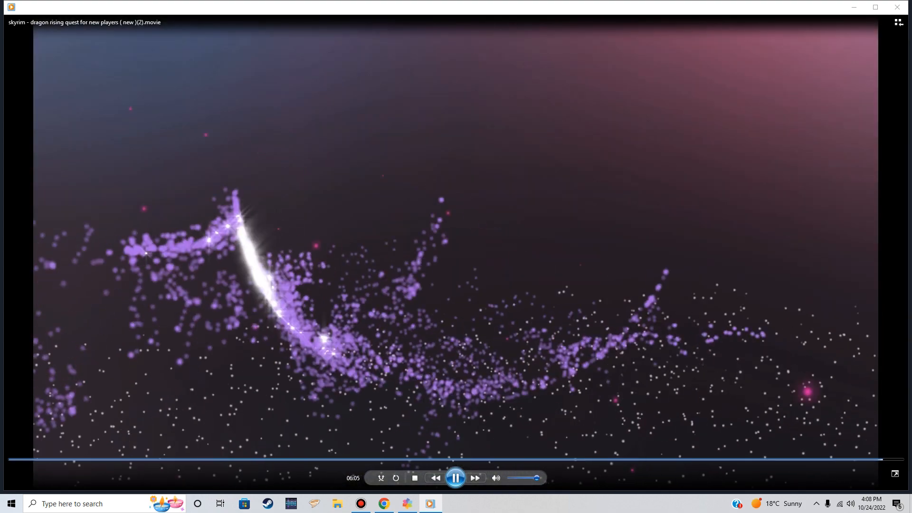
pyautogui.click(456, 478)
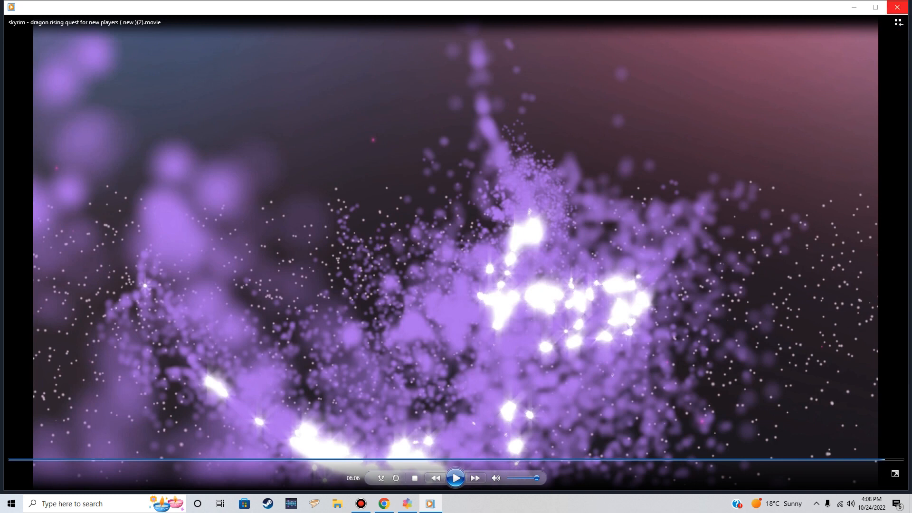
pyautogui.click(897, 8)
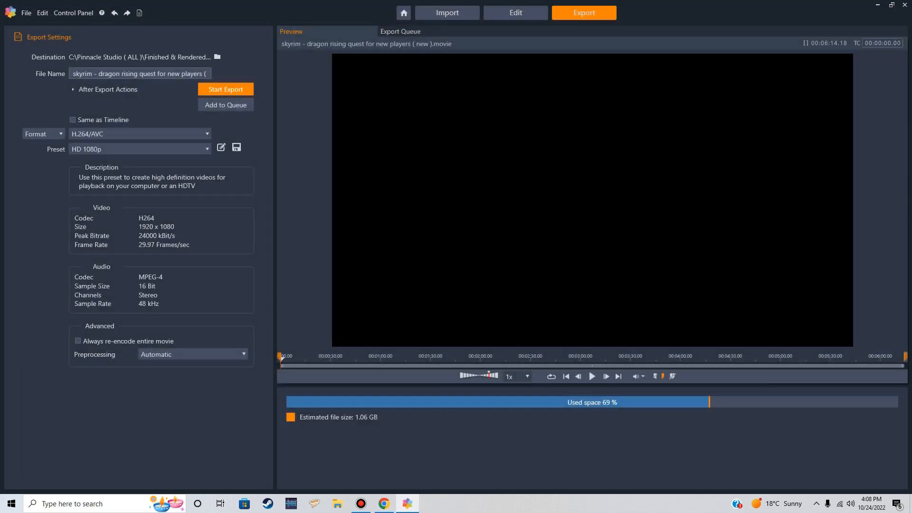
# Return to the movie's editing timeline, view the Pinnacle Studio 26 Ultimate product page in Chrome, and minimize both windows
pyautogui.click(516, 12)
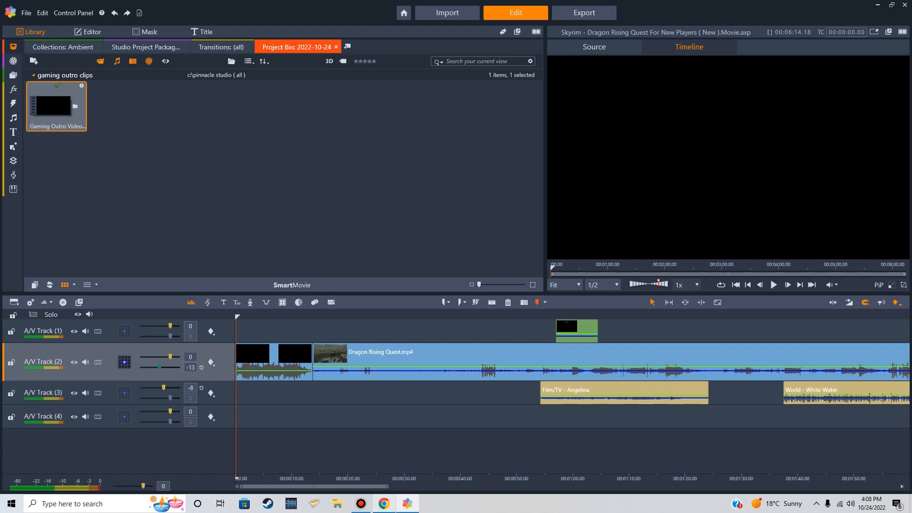
pyautogui.moveTo(384, 504)
pyautogui.click(384, 459)
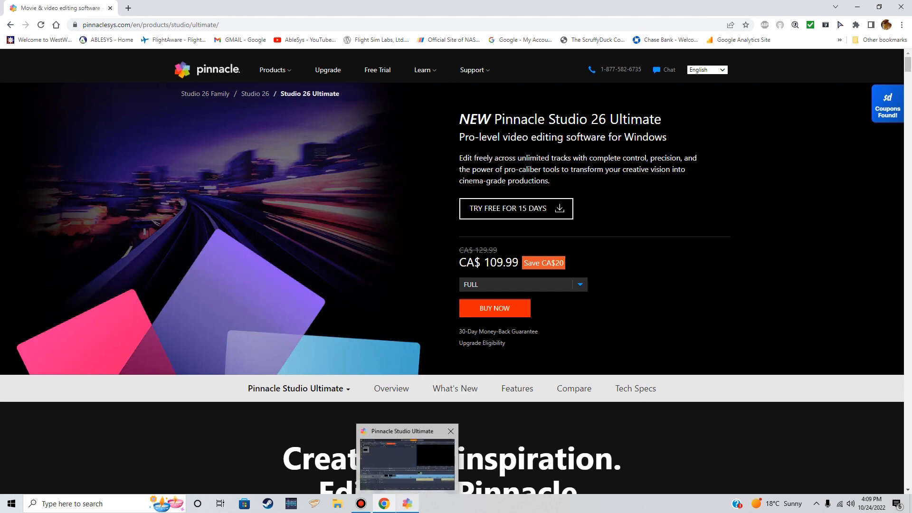
pyautogui.click(407, 504)
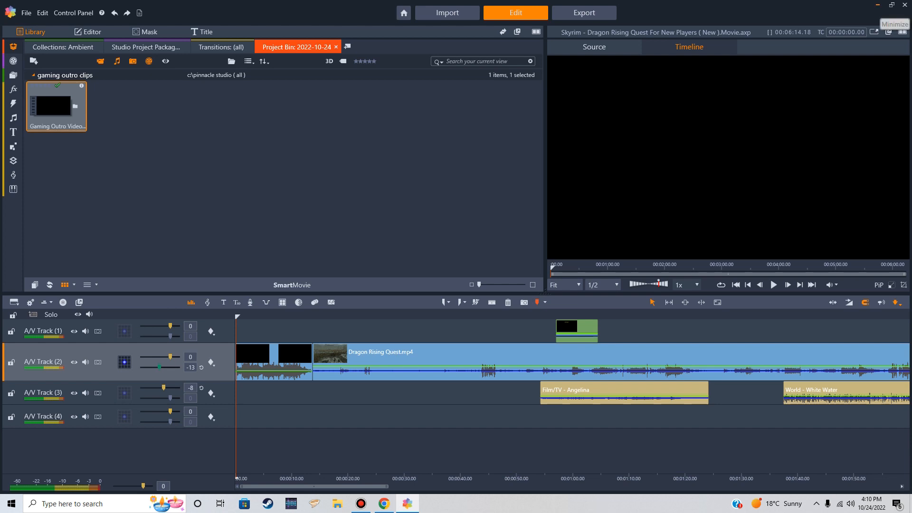
pyautogui.click(878, 5)
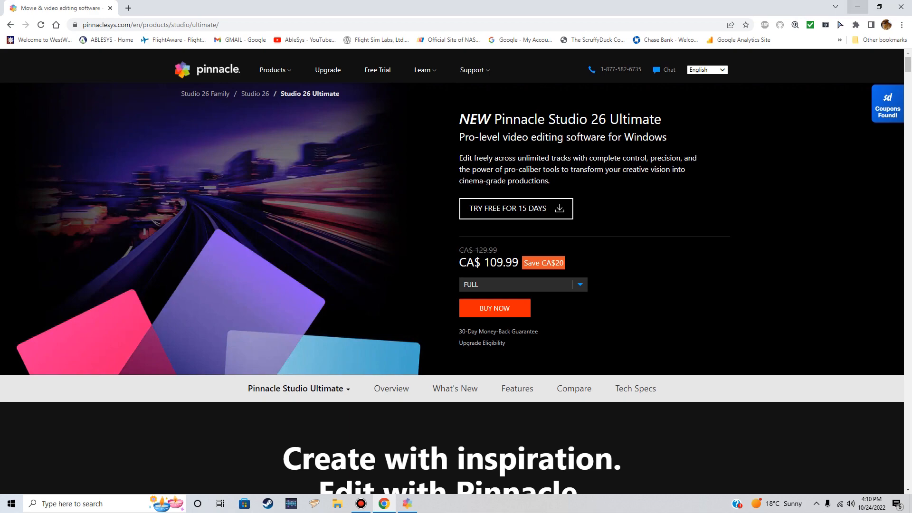
pyautogui.click(858, 6)
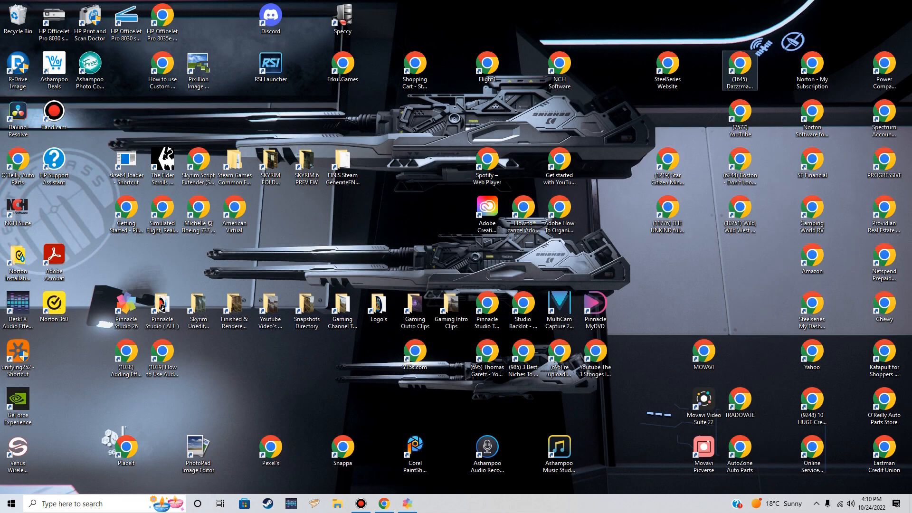
# Open the gaming channel's YouTube page from the desktop shortcut, look through its playlists and uploaded videos, and close its tab
pyautogui.doubleClick(740, 69)
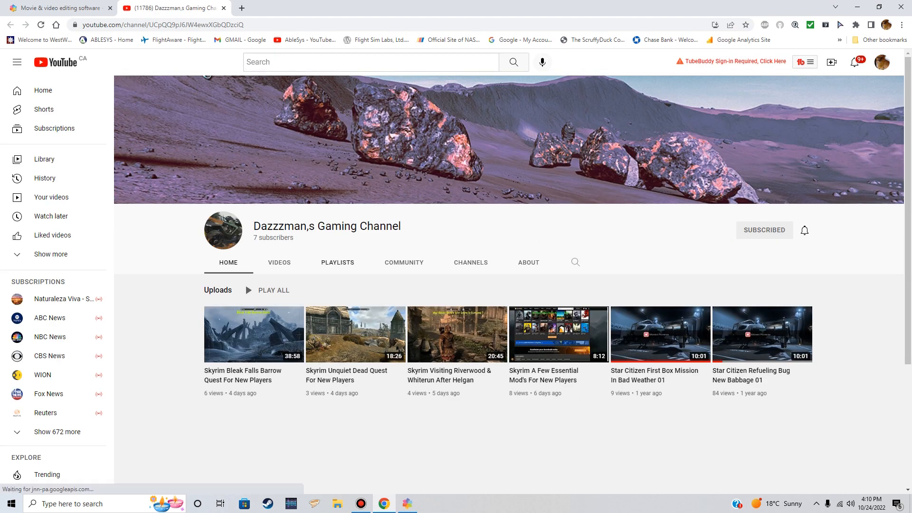
pyautogui.click(338, 263)
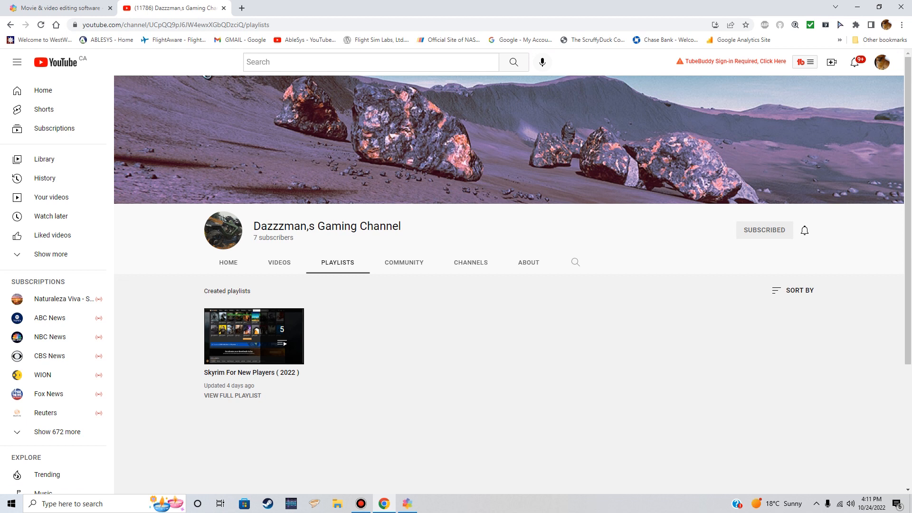
pyautogui.click(279, 262)
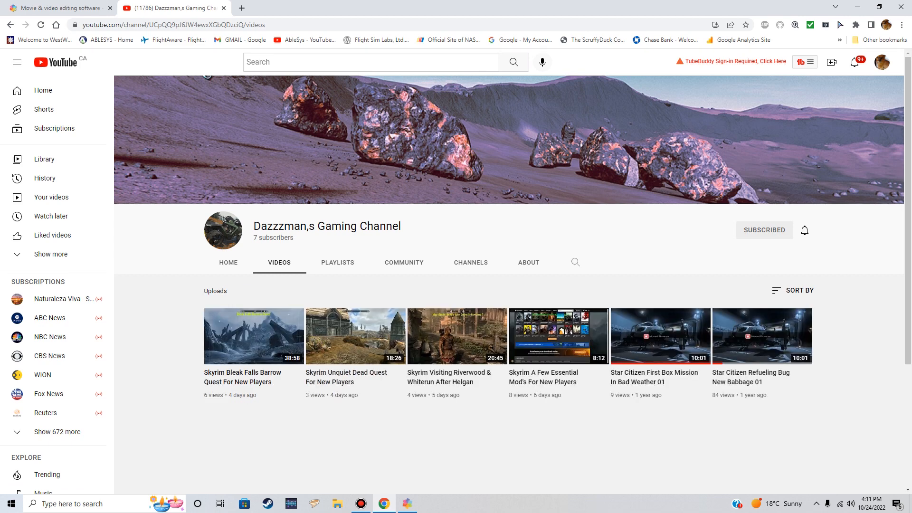
pyautogui.scroll(-1, 279, 262)
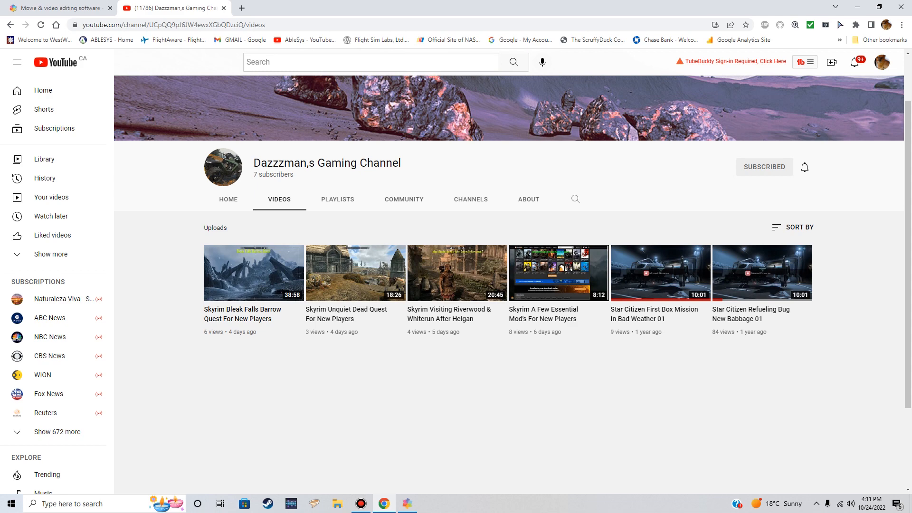
pyautogui.click(224, 8)
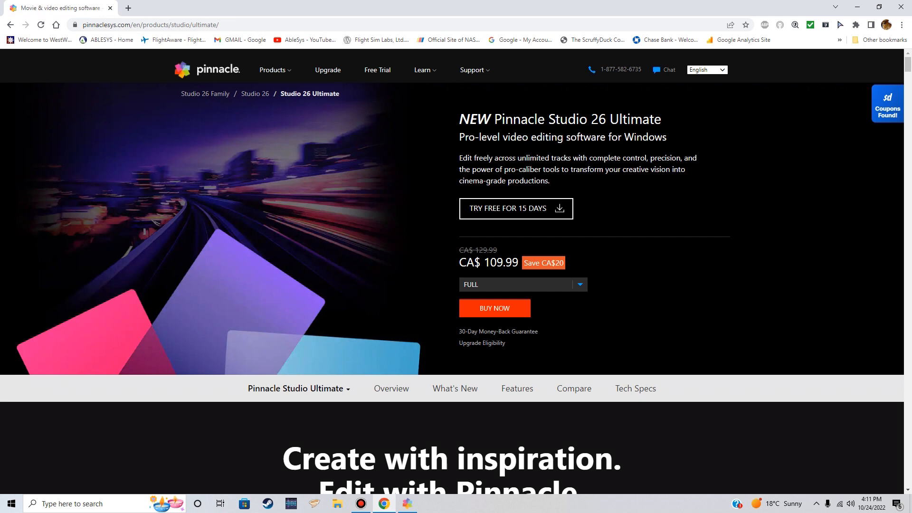